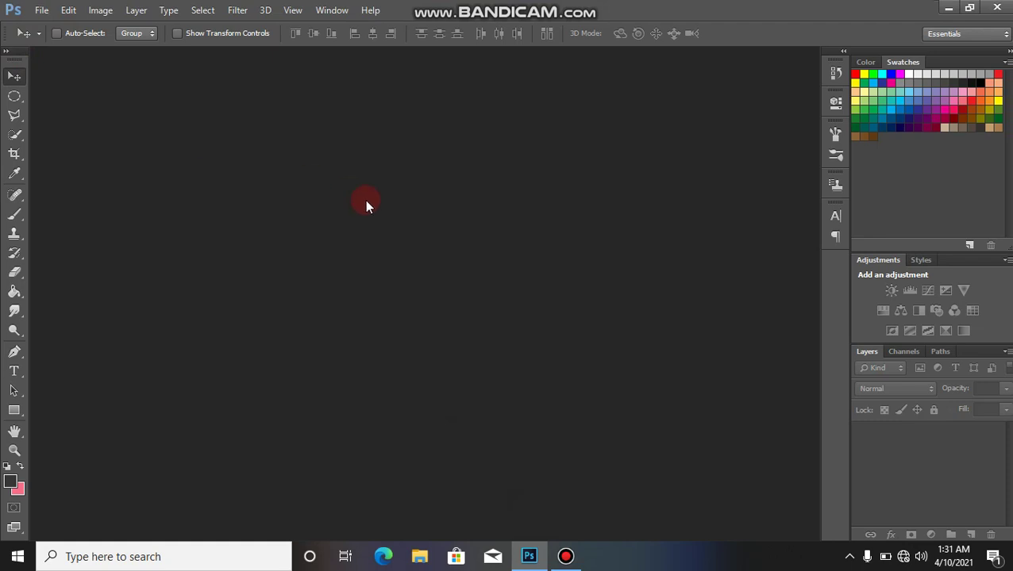
Step: Create a new A4 document at 300 pixels/inch and rotate it 90° CCW into landscape
{"action": "key", "text": "ctrl+n"}
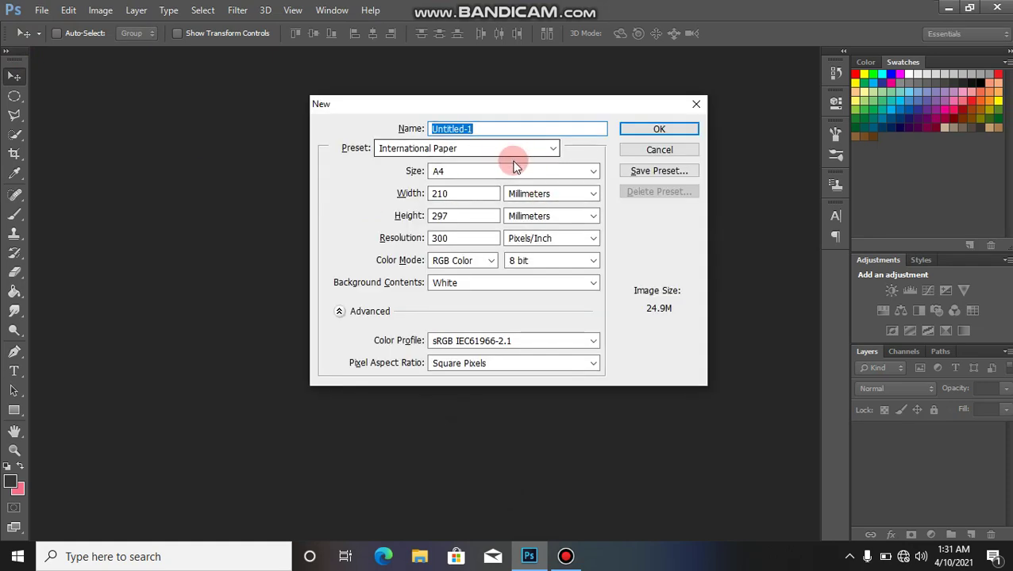
{"action": "left_click", "coordinate": [655, 131]}
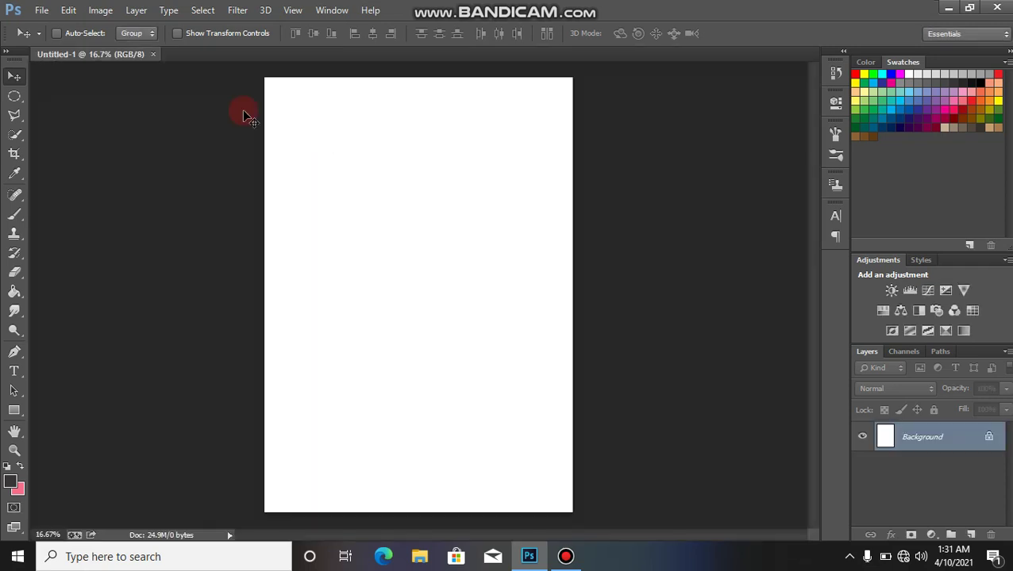
{"action": "left_click", "coordinate": [99, 10]}
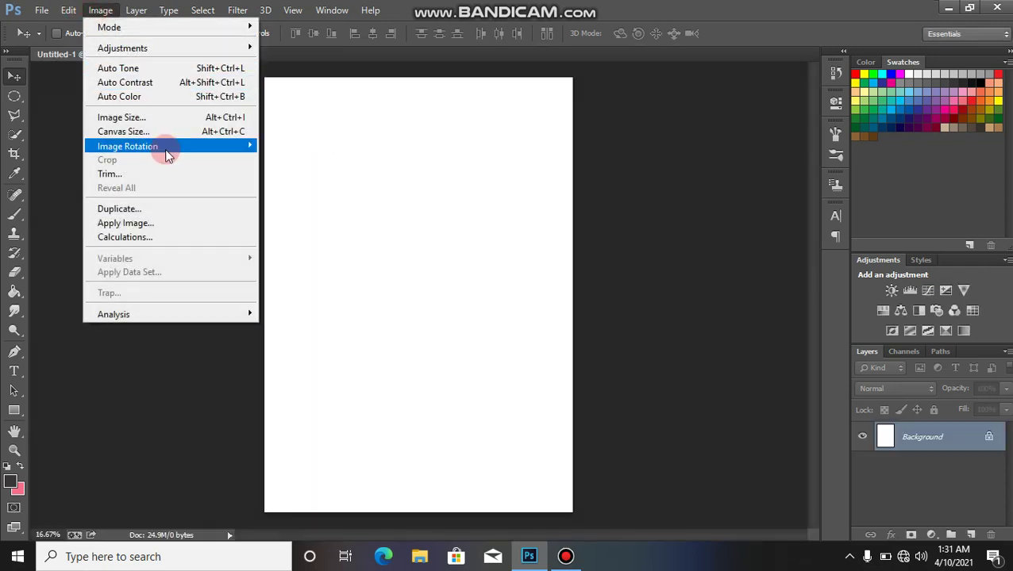
{"action": "mouse_move", "coordinate": [165, 147]}
{"action": "left_click", "coordinate": [306, 174]}
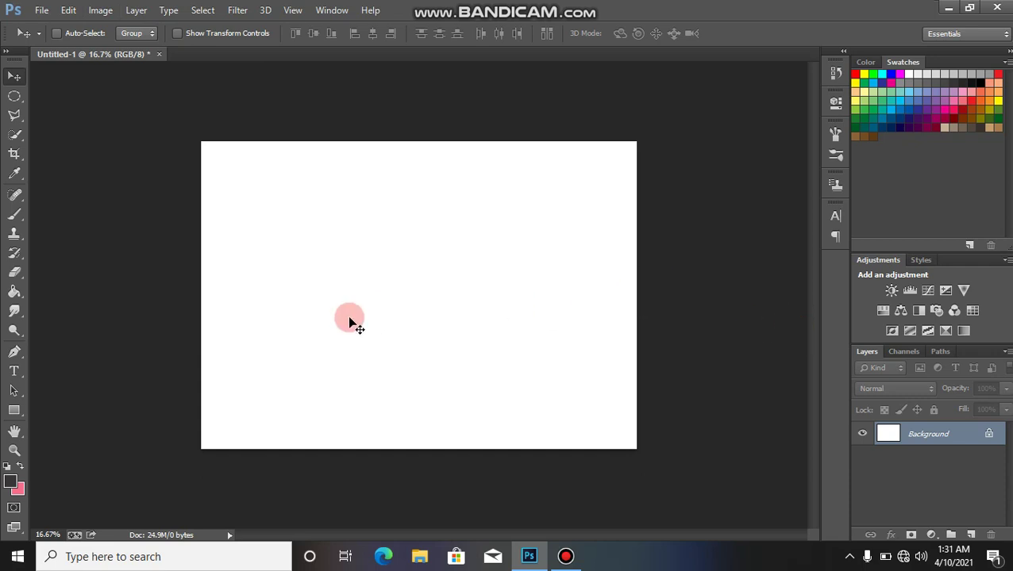
Step: Draw a 2640 × 1456 px rectangle across the page's middle and fill it black
{"action": "left_click", "coordinate": [14, 411]}
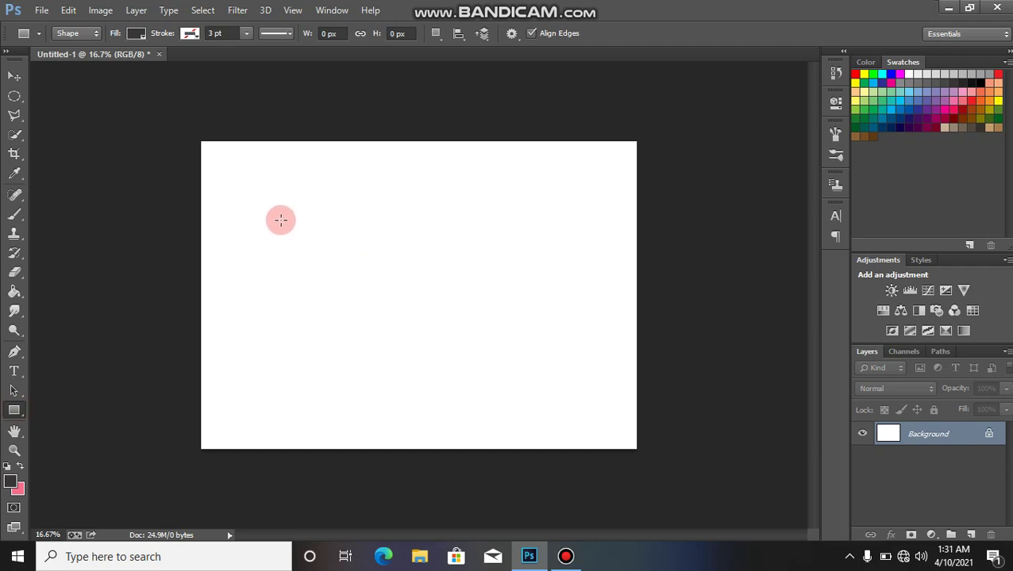
{"action": "left_click_drag", "start_coordinate": [267, 209], "coordinate": [593, 389]}
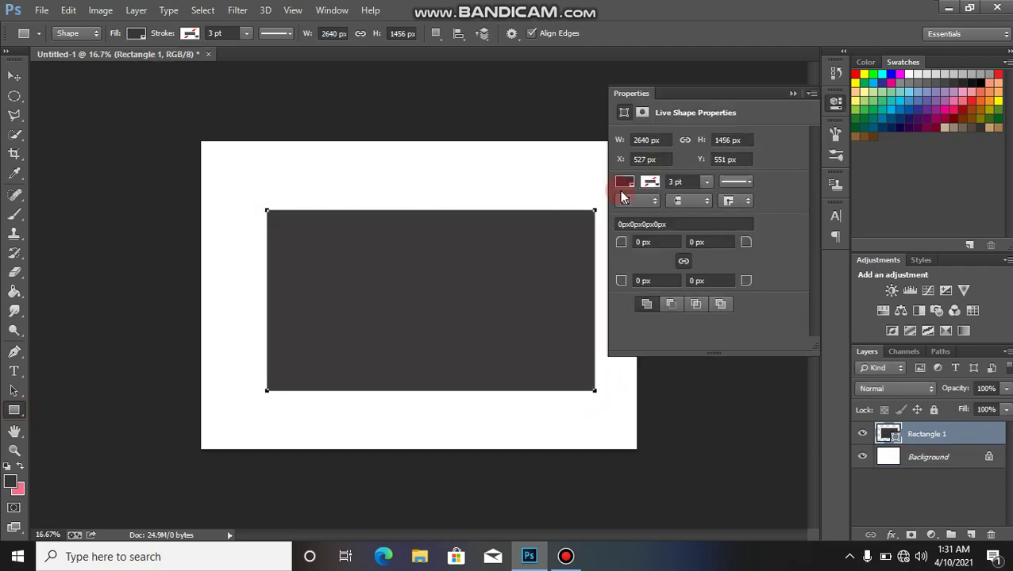
{"action": "left_click", "coordinate": [625, 183]}
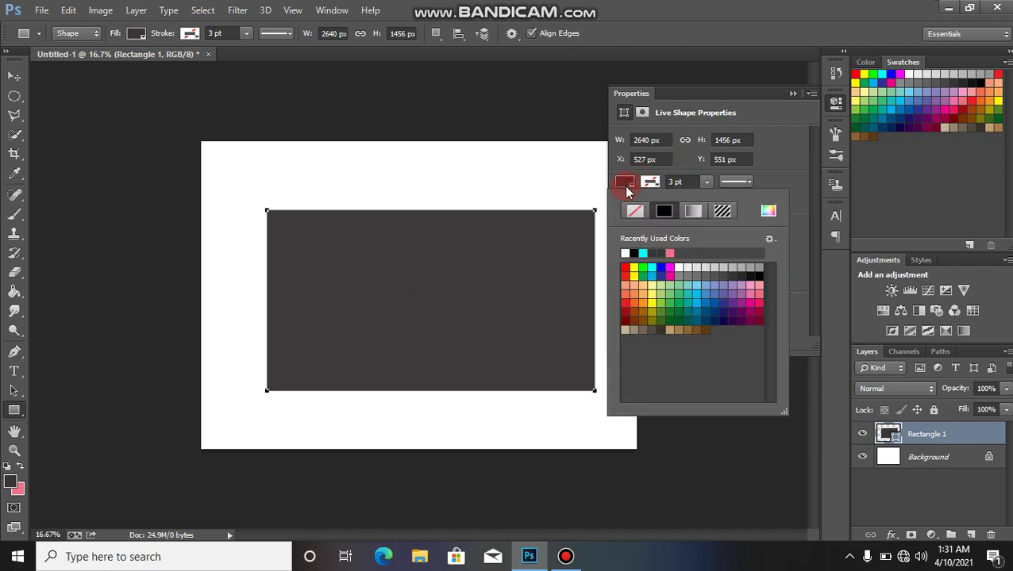
{"action": "left_click", "coordinate": [635, 252]}
{"action": "left_click", "coordinate": [793, 93]}
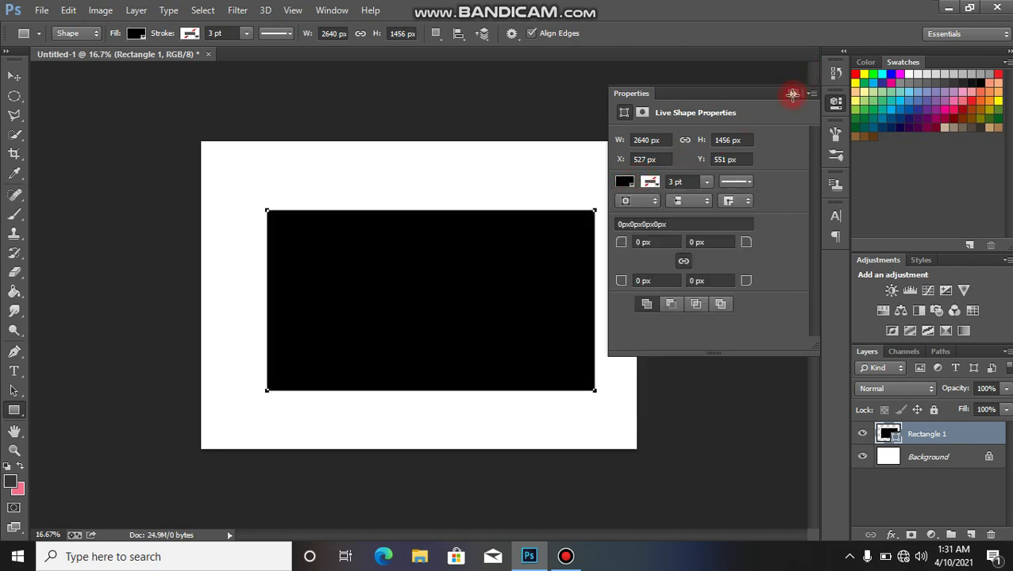
{"action": "left_click", "coordinate": [792, 93]}
{"action": "key", "text": "v"}
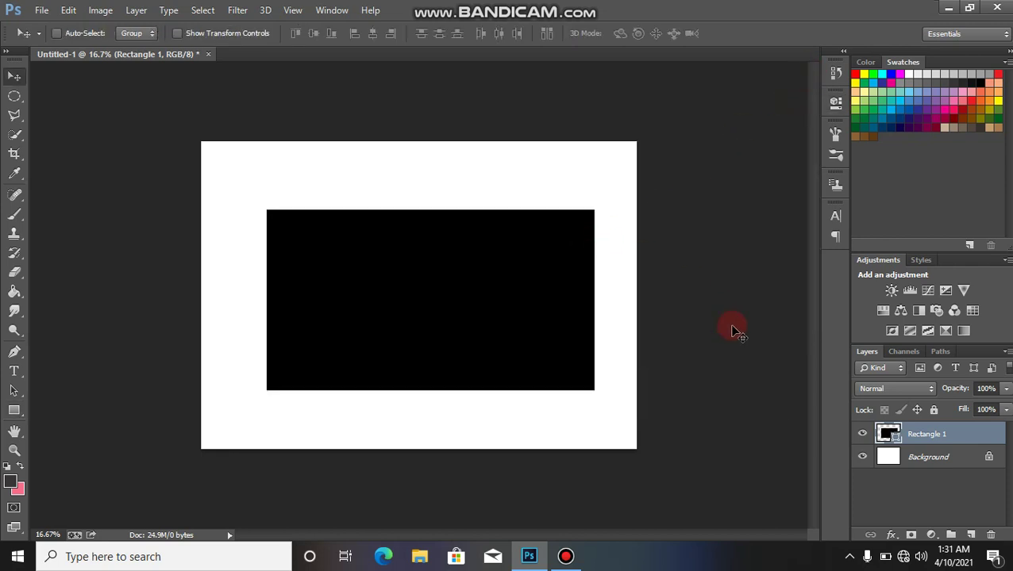
{"action": "key", "text": "p"}
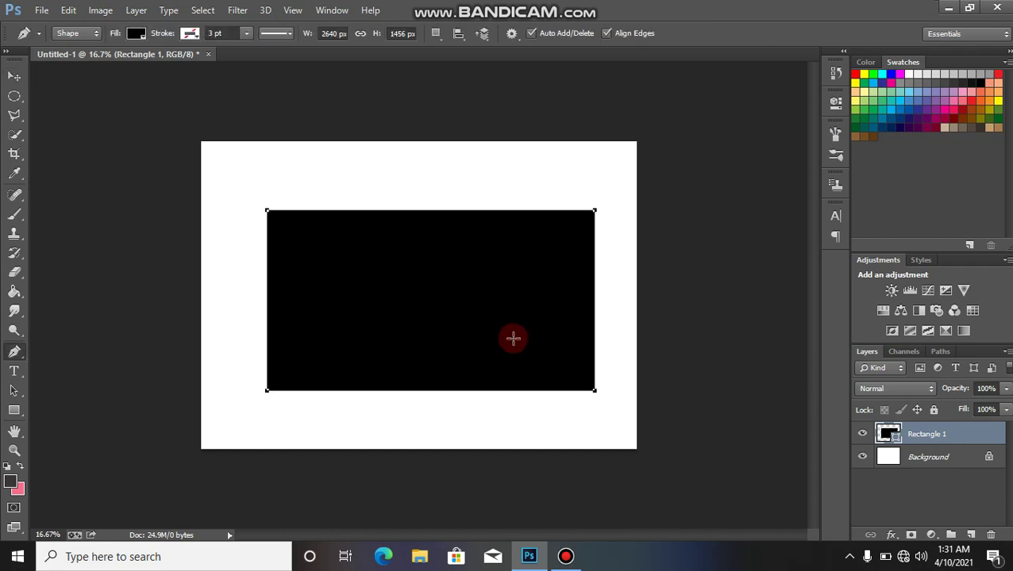
{"action": "key", "text": "v"}
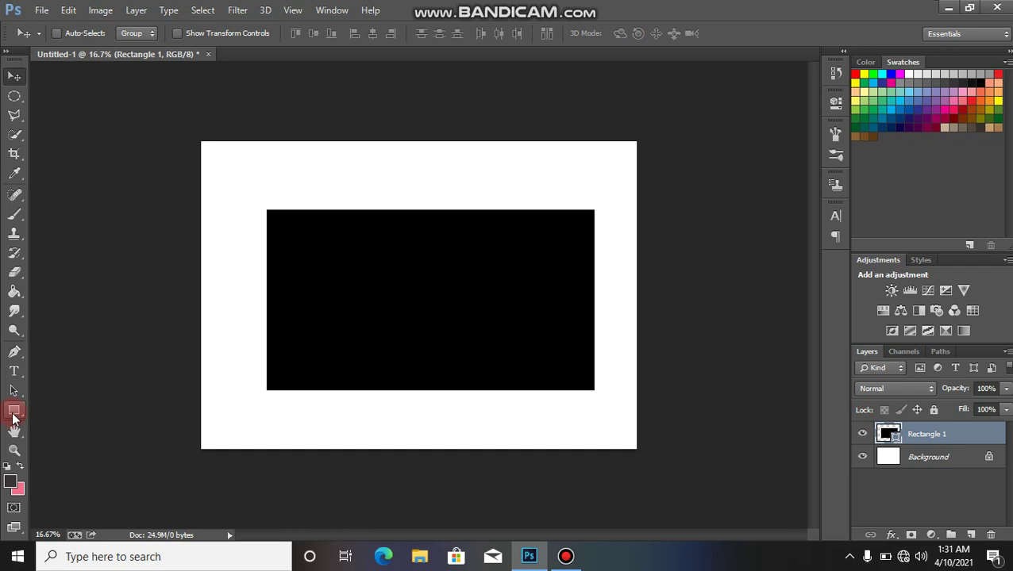
Step: Draw a second rectangle over the lower right and fill it white
{"action": "left_click", "coordinate": [13, 412]}
{"action": "left_click_drag", "start_coordinate": [469, 288], "coordinate": [665, 447]}
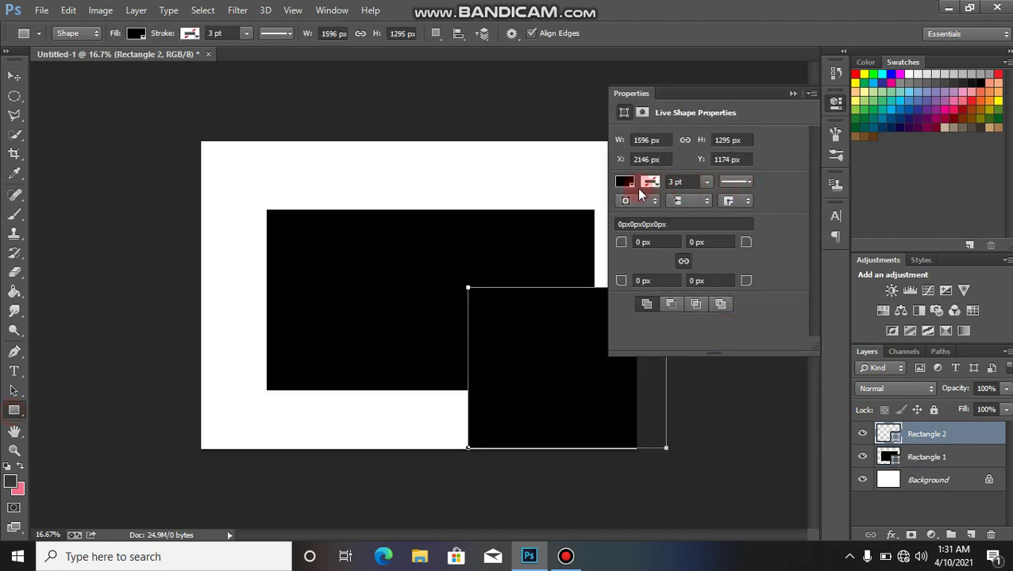
{"action": "left_click", "coordinate": [625, 182]}
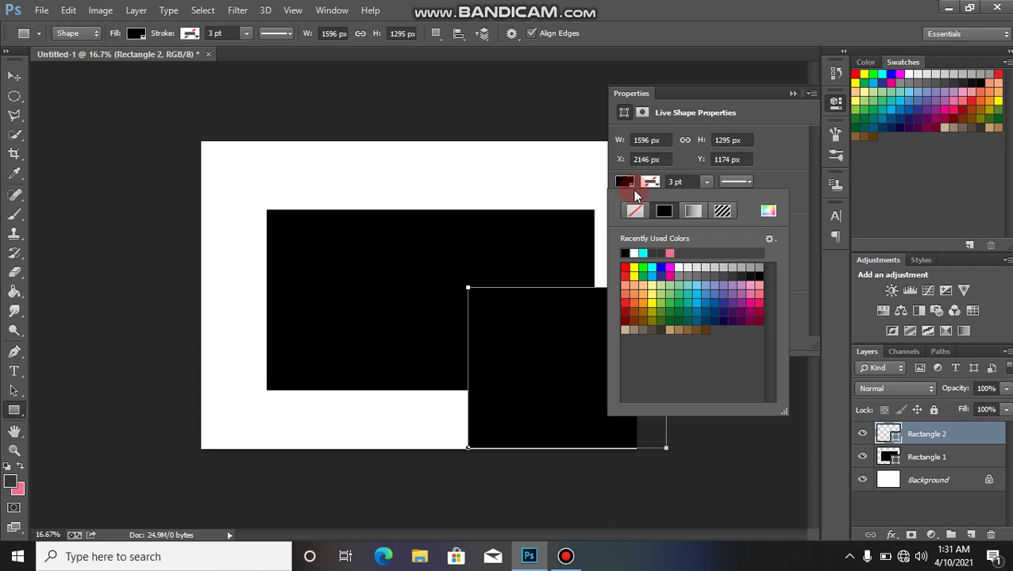
{"action": "left_click", "coordinate": [635, 253]}
{"action": "left_click", "coordinate": [792, 94]}
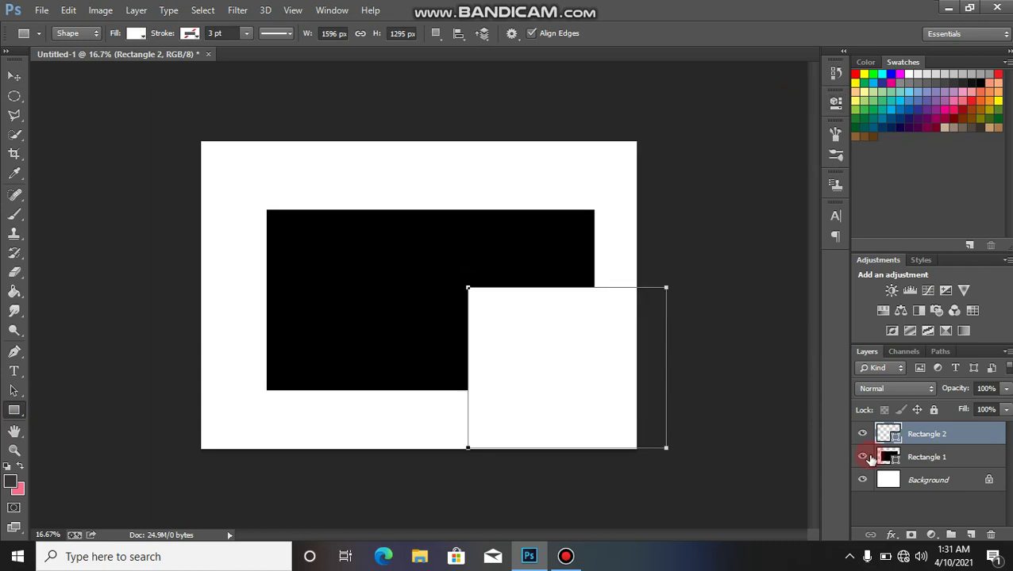
Step: Clip Rectangle 2 to the black rectangle and move it into the black shape
{"action": "right_click", "coordinate": [916, 432]}
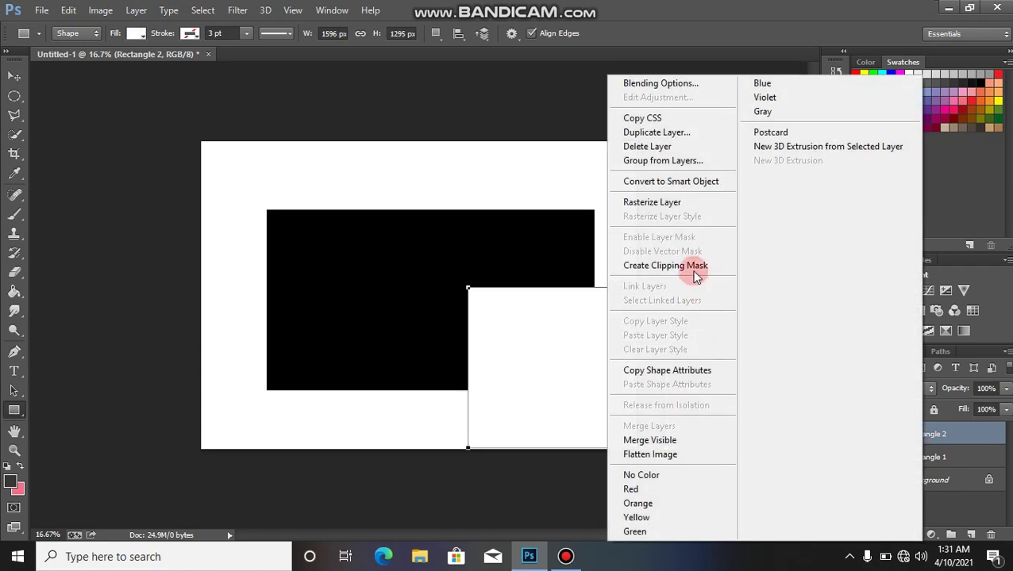
{"action": "left_click", "coordinate": [635, 266]}
{"action": "key", "text": "v"}
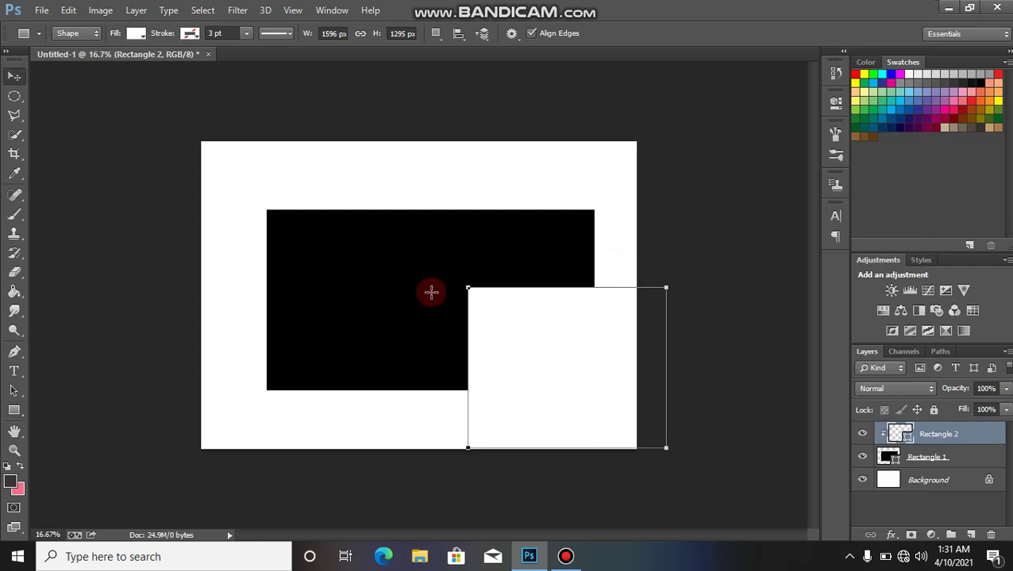
{"action": "left_click_drag", "start_coordinate": [484, 316], "coordinate": [504, 285]}
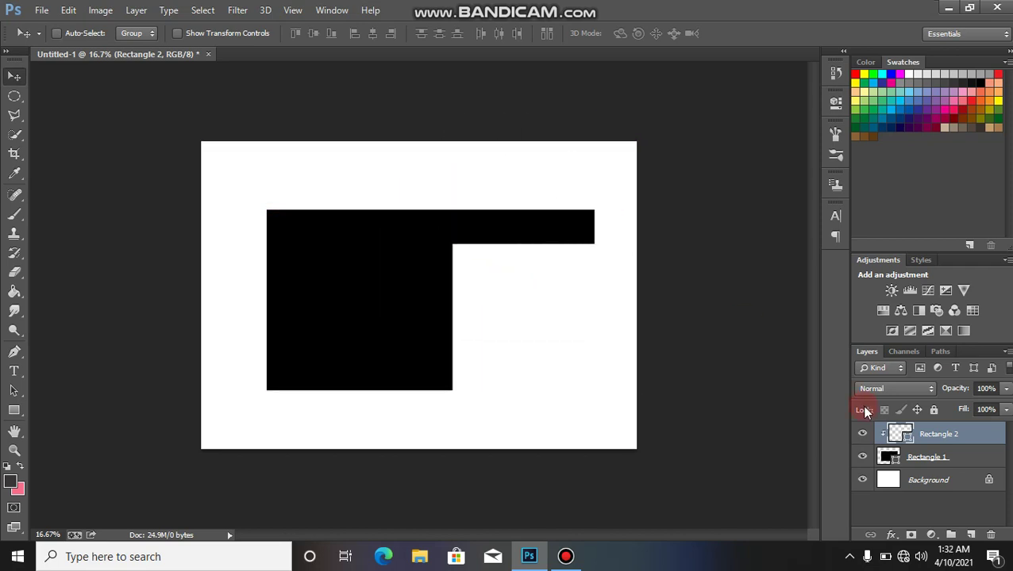
Step: Shift the white rectangle toward the black shape's lower-right corner
{"action": "left_click", "coordinate": [861, 431]}
{"action": "left_click", "coordinate": [861, 431]}
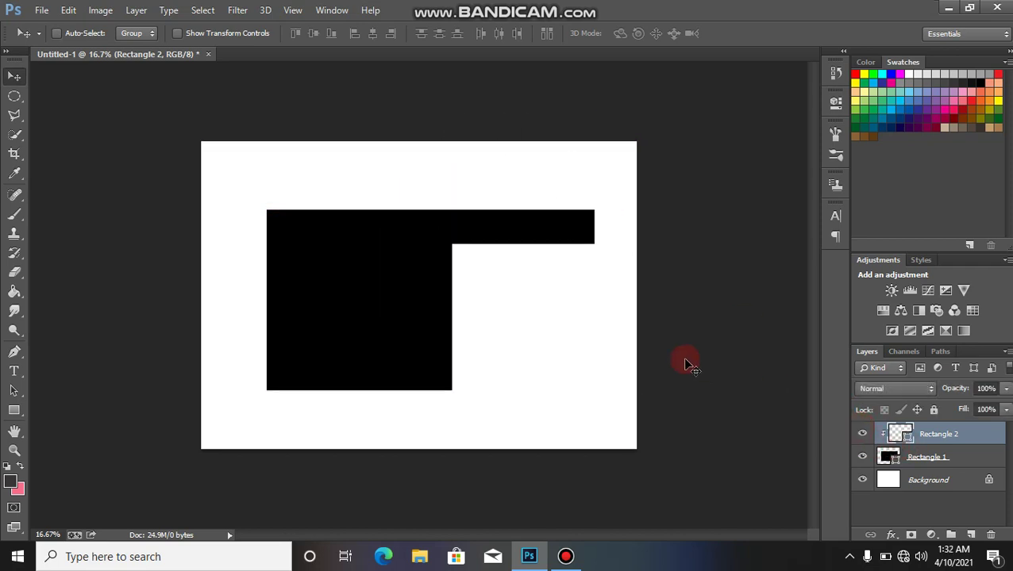
{"action": "left_click_drag", "start_coordinate": [556, 308], "coordinate": [631, 403]}
Step: Rotate the white rectangle about 38° and snap it against the black edge
{"action": "key", "text": "ctrl+t"}
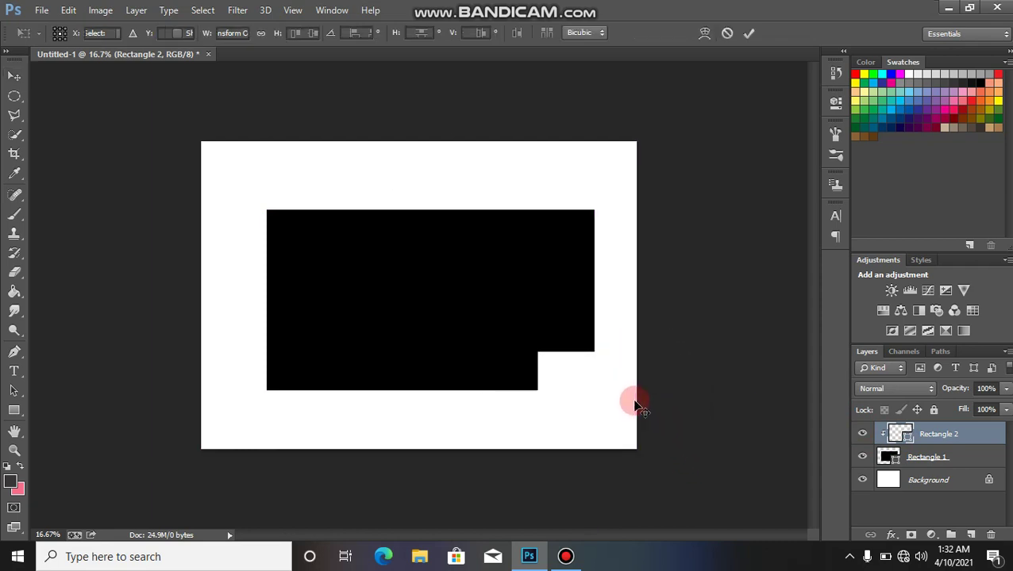
{"action": "left_click_drag", "start_coordinate": [561, 321], "coordinate": [625, 310]}
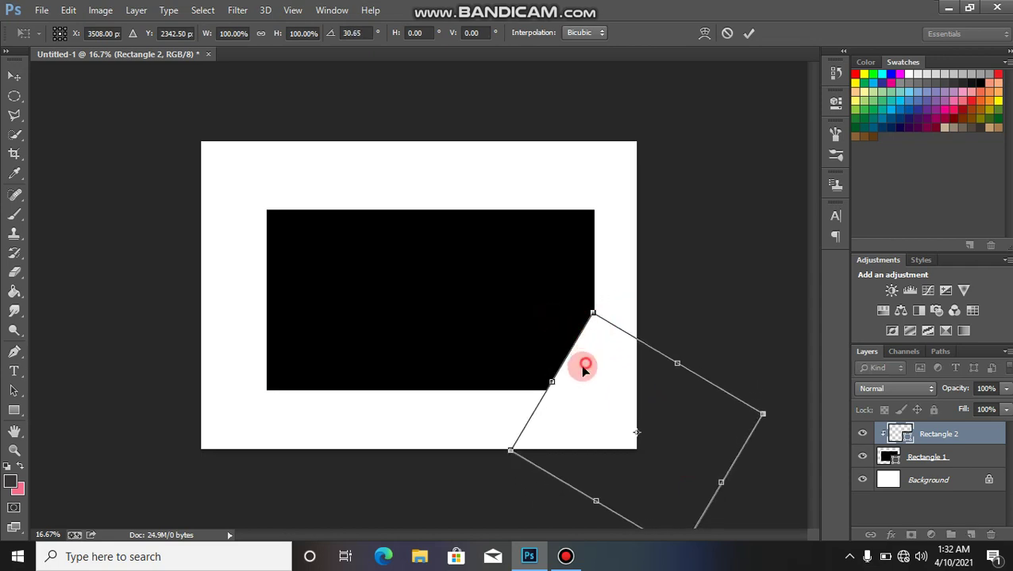
{"action": "left_click_drag", "start_coordinate": [584, 366], "coordinate": [576, 366]}
{"action": "left_click_drag", "start_coordinate": [554, 307], "coordinate": [569, 301]}
{"action": "left_click_drag", "start_coordinate": [612, 365], "coordinate": [603, 365]}
{"action": "left_click", "coordinate": [747, 35]}
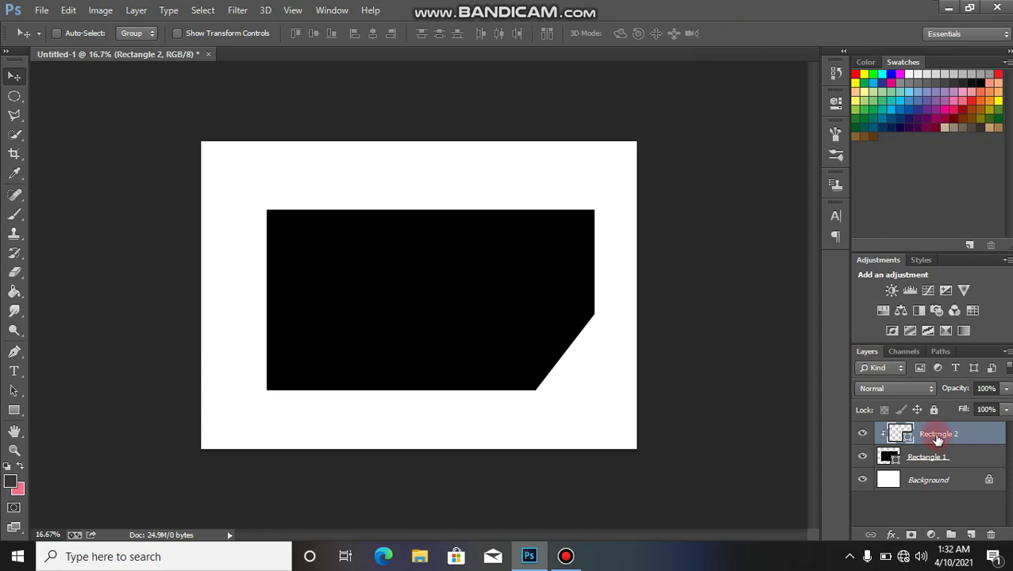
{"action": "key", "text": "ctrl+j"}
Step: Fill the copy black, clip it to the panel, and offset it to leave a thin white stripe
{"action": "double_click", "coordinate": [888, 434]}
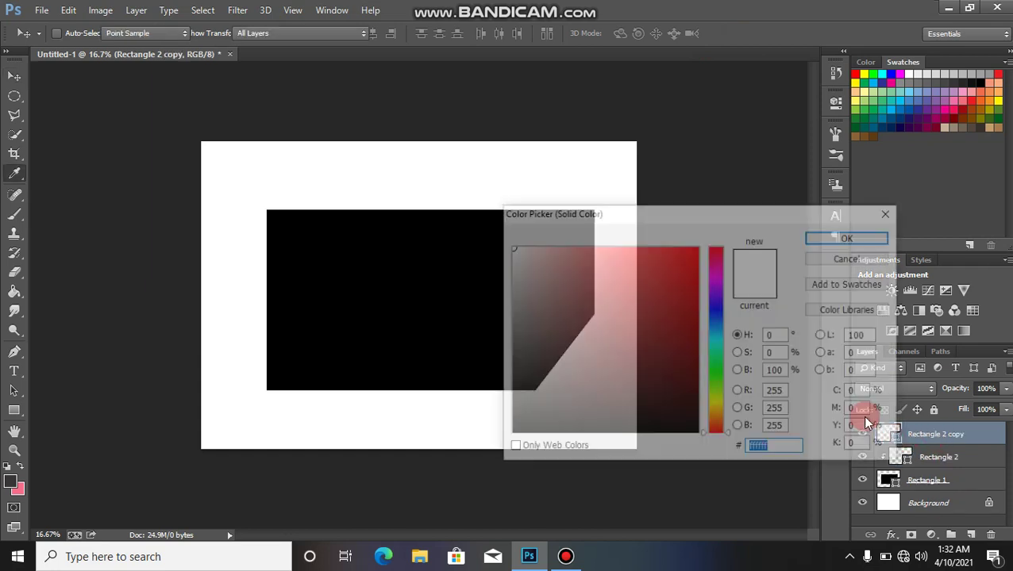
{"action": "left_click", "coordinate": [565, 446]}
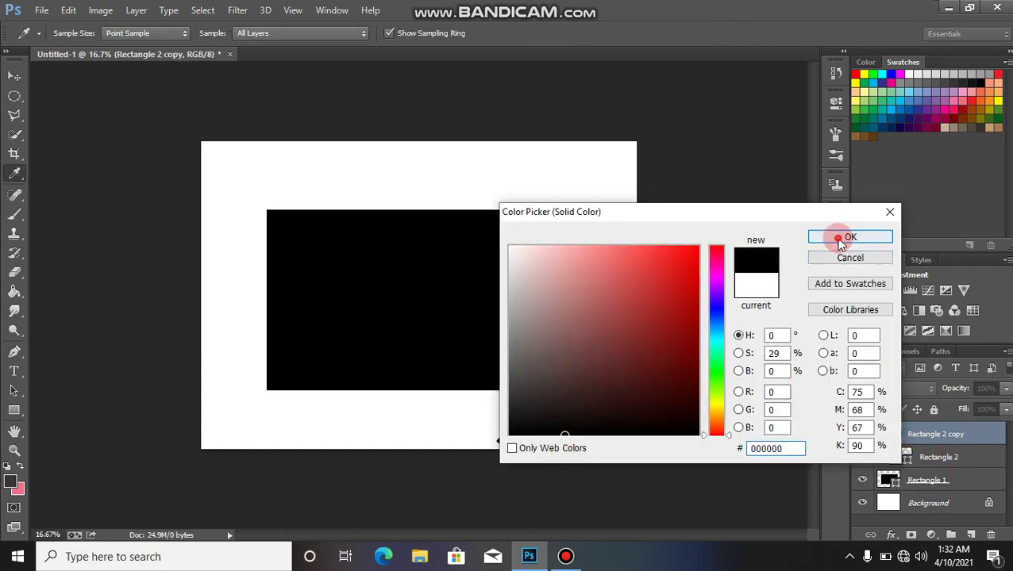
{"action": "left_click", "coordinate": [843, 238]}
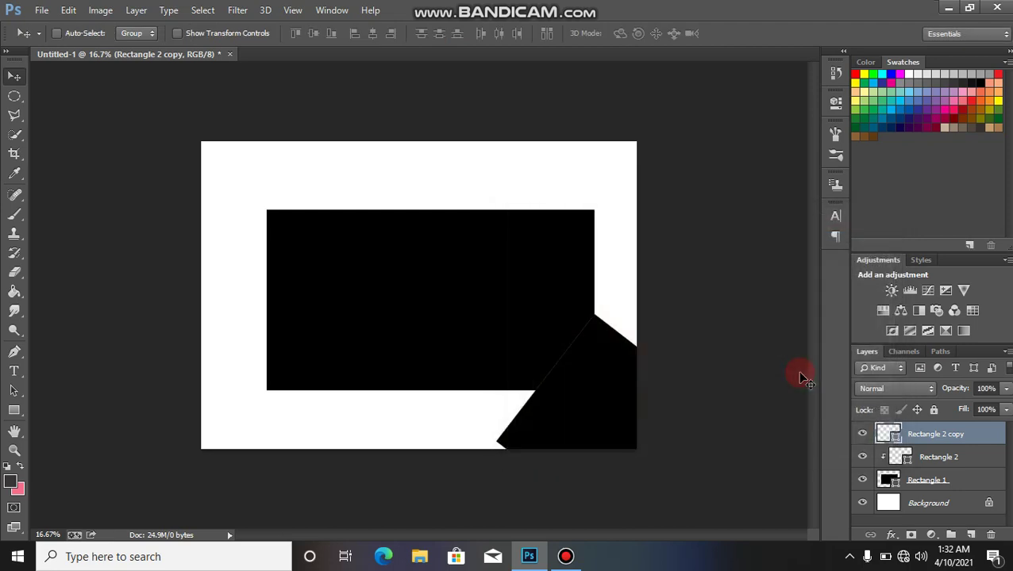
{"action": "right_click", "coordinate": [923, 439]}
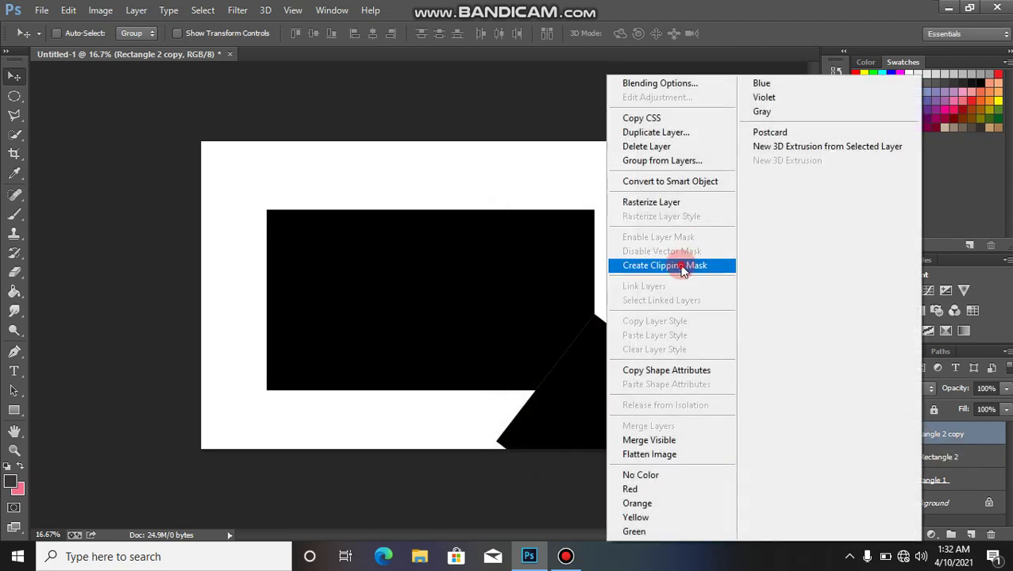
{"action": "left_click", "coordinate": [685, 263]}
{"action": "left_click_drag", "start_coordinate": [625, 342], "coordinate": [576, 389]}
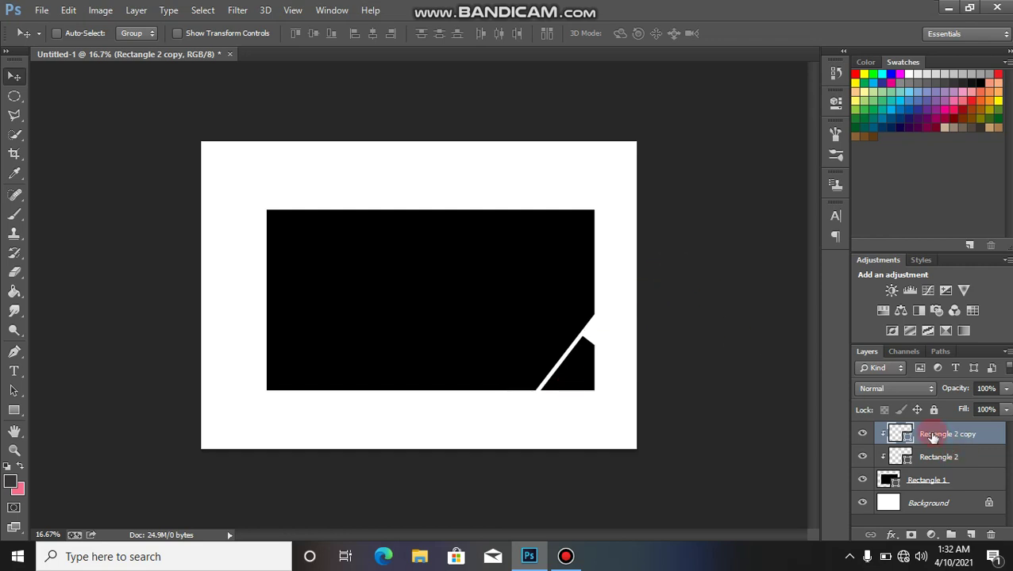
Step: Duplicate the corner shape as Rectangle 2 copy 2, clip it, fill it white, and move it up-right
{"action": "key", "text": "ctrl+j"}
{"action": "key", "text": "ctrl+alt+g"}
{"action": "right_click", "coordinate": [925, 440]}
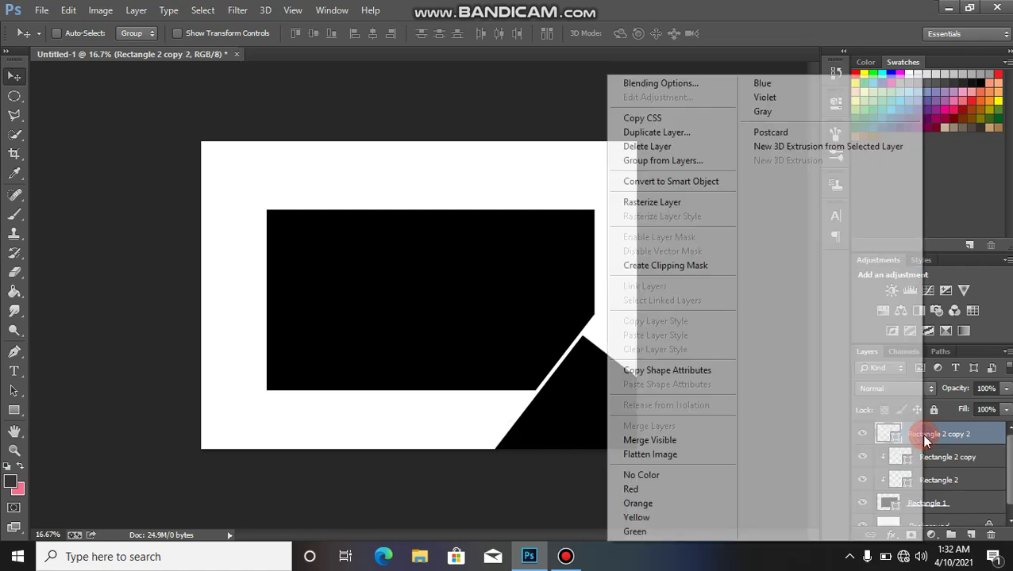
{"action": "left_click", "coordinate": [709, 267]}
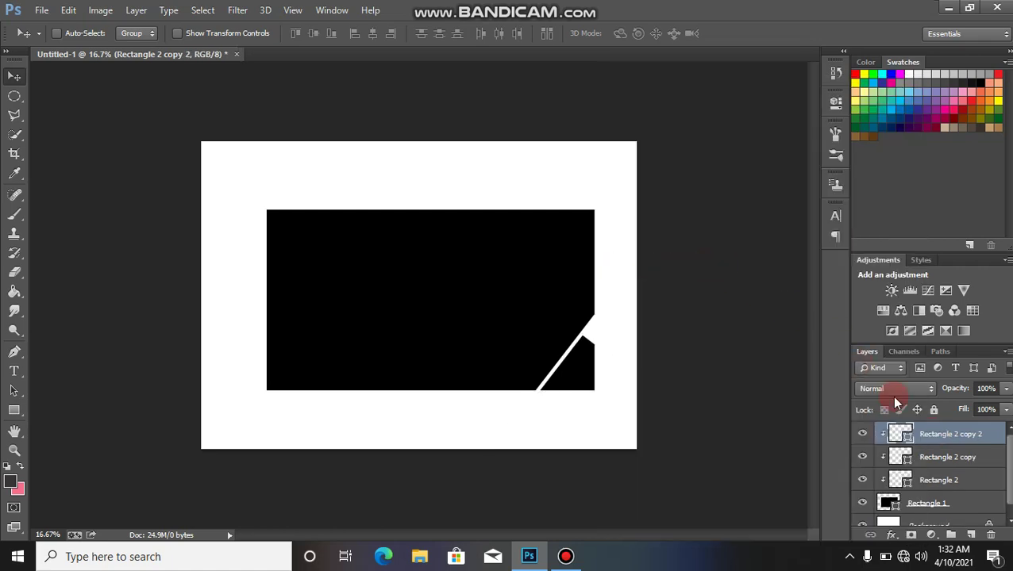
{"action": "double_click", "coordinate": [909, 439]}
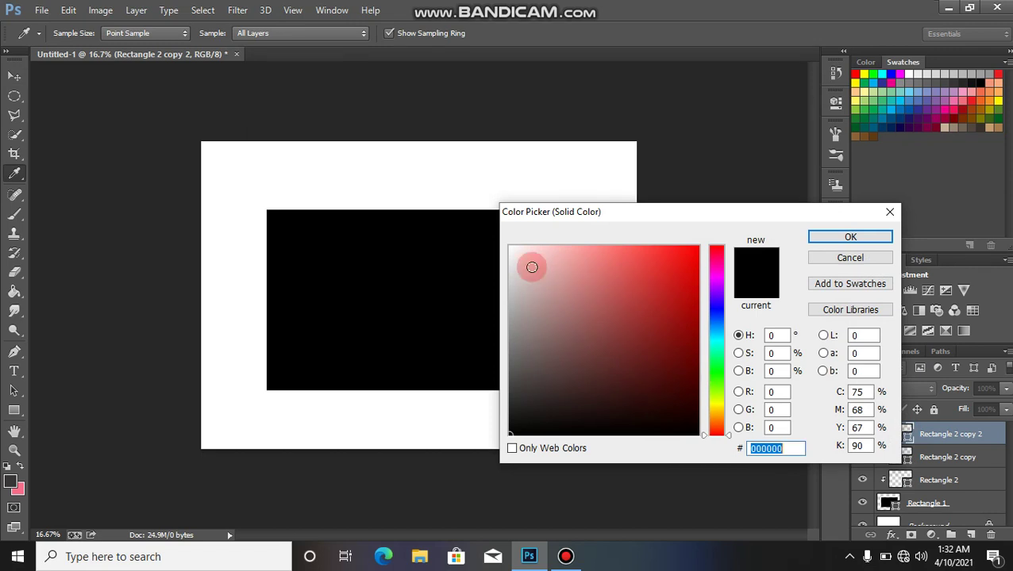
{"action": "left_click_drag", "start_coordinate": [515, 249], "coordinate": [488, 231]}
{"action": "left_click", "coordinate": [852, 238]}
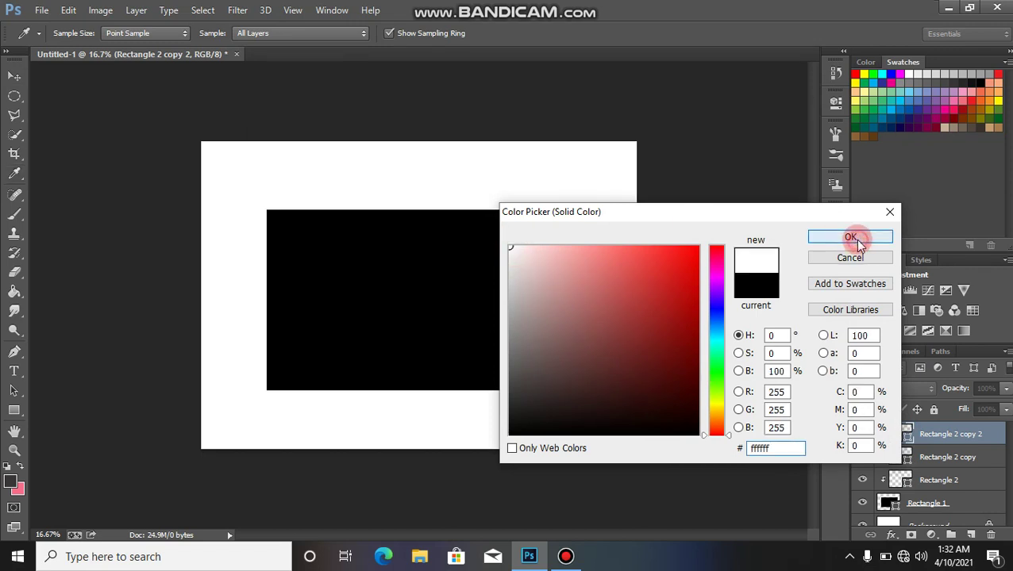
{"action": "left_click_drag", "start_coordinate": [570, 384], "coordinate": [604, 357]}
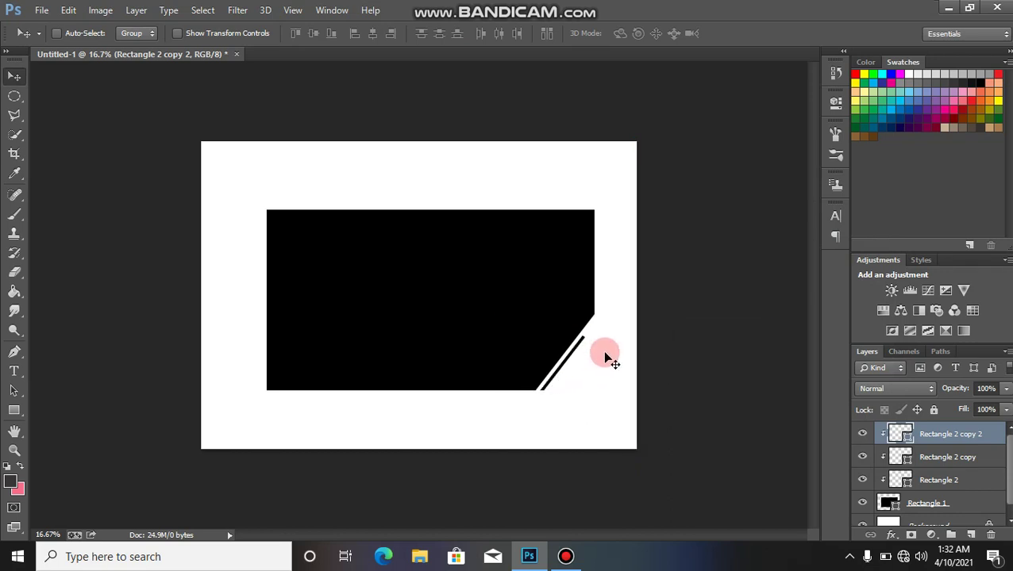
Step: Rotate Rectangle 2 copy 2 about −7° and nudge it down into a tapering wedge
{"action": "key", "text": "ctrl+t"}
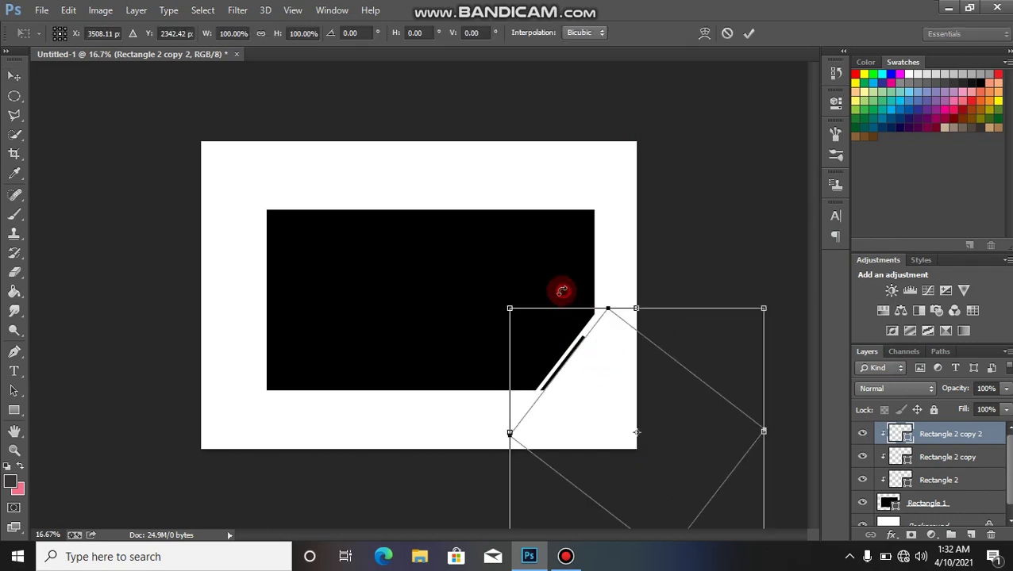
{"action": "left_click_drag", "start_coordinate": [561, 291], "coordinate": [545, 290]}
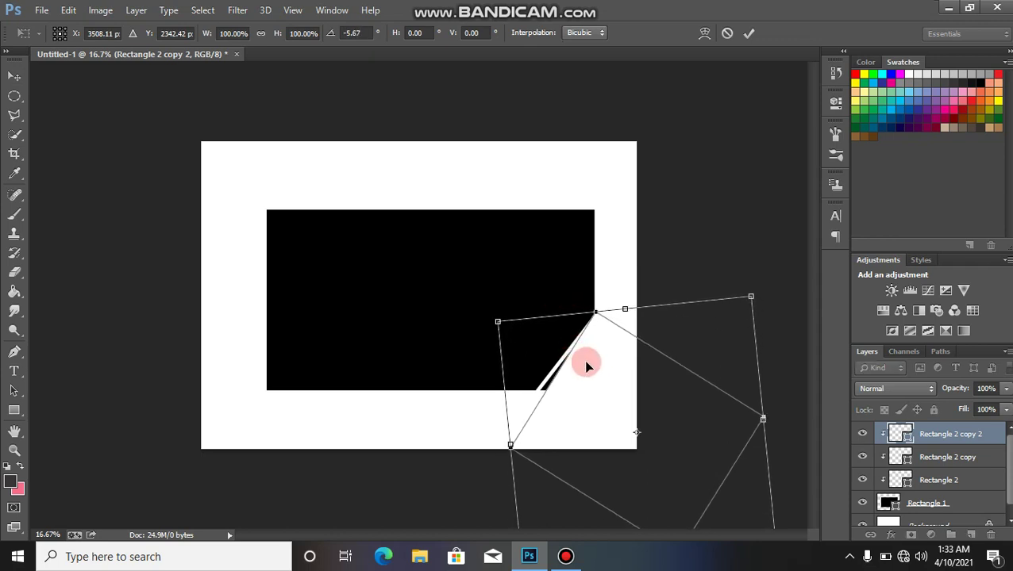
{"action": "left_click_drag", "start_coordinate": [586, 365], "coordinate": [587, 366]}
{"action": "left_click_drag", "start_coordinate": [551, 301], "coordinate": [547, 302]}
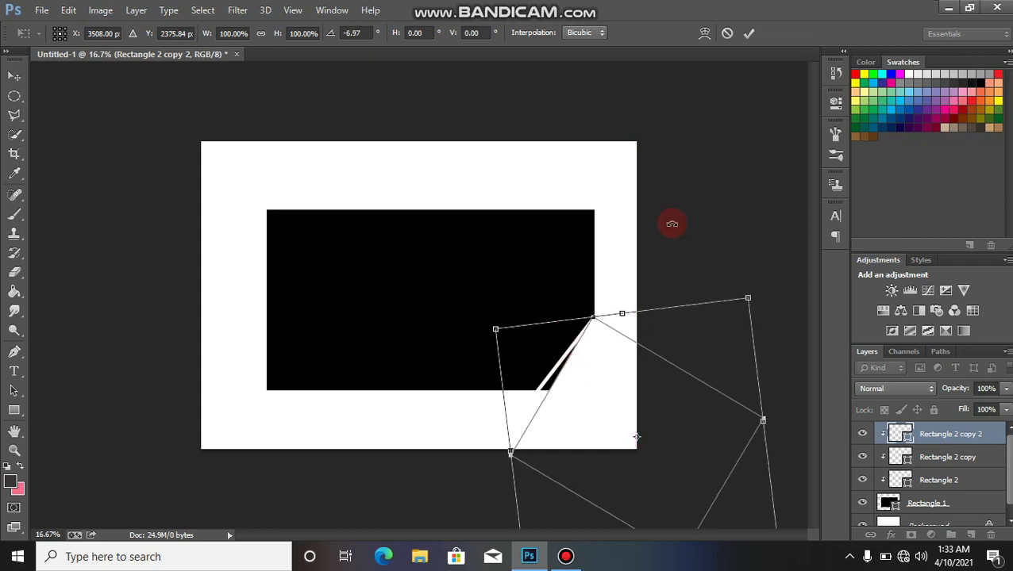
{"action": "left_click", "coordinate": [751, 33]}
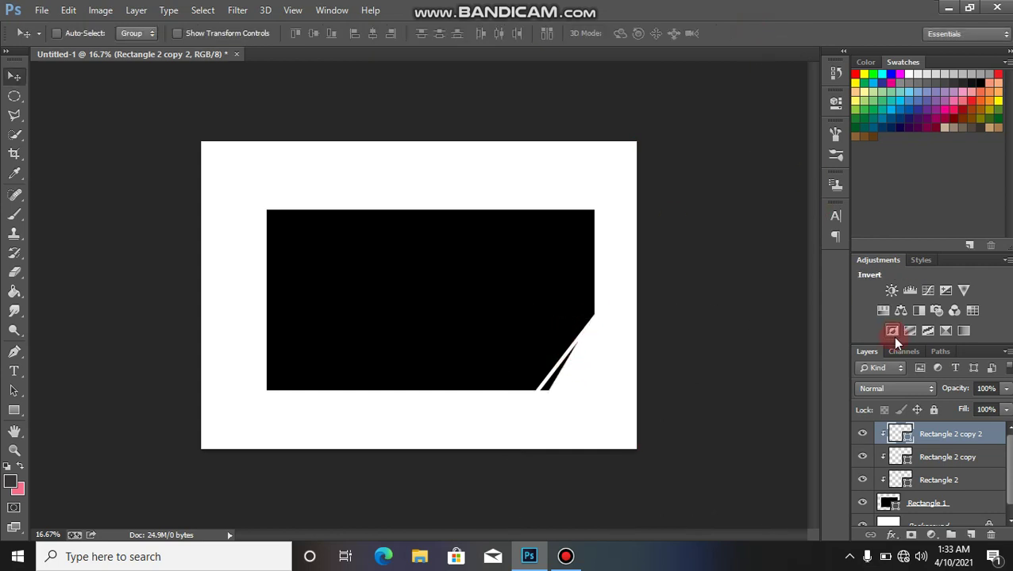
Step: Add a clipped black Rectangle 2 copy 3, offset down-left to leave two white stripes
{"action": "key", "text": "ctrl+j"}
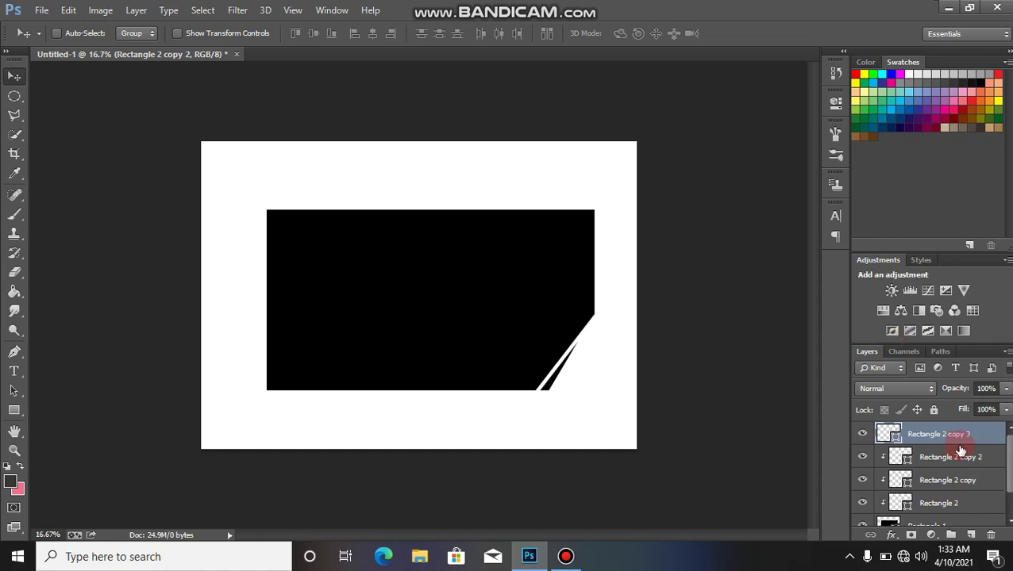
{"action": "right_click", "coordinate": [925, 436]}
{"action": "left_click", "coordinate": [716, 272]}
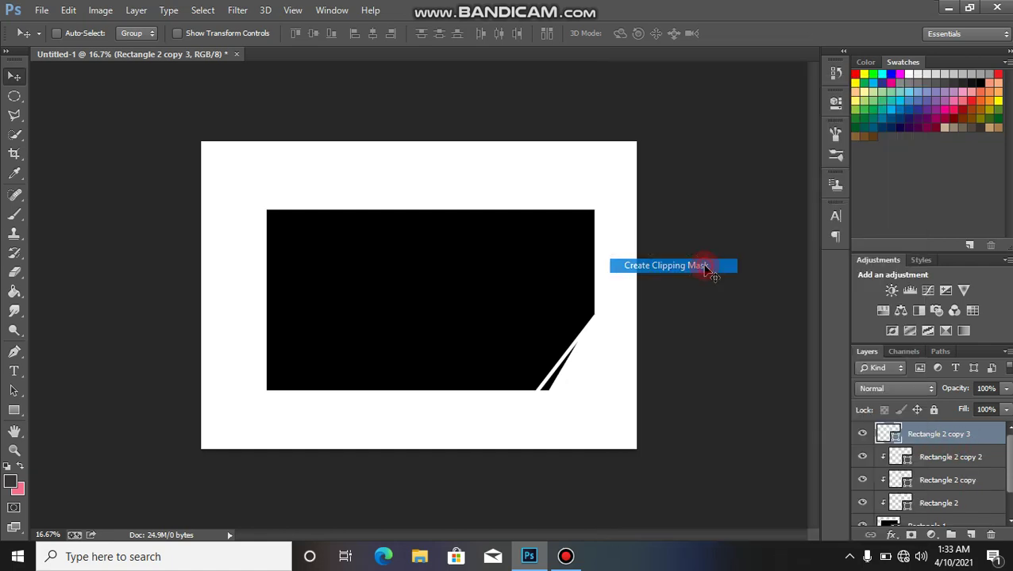
{"action": "double_click", "coordinate": [909, 439]}
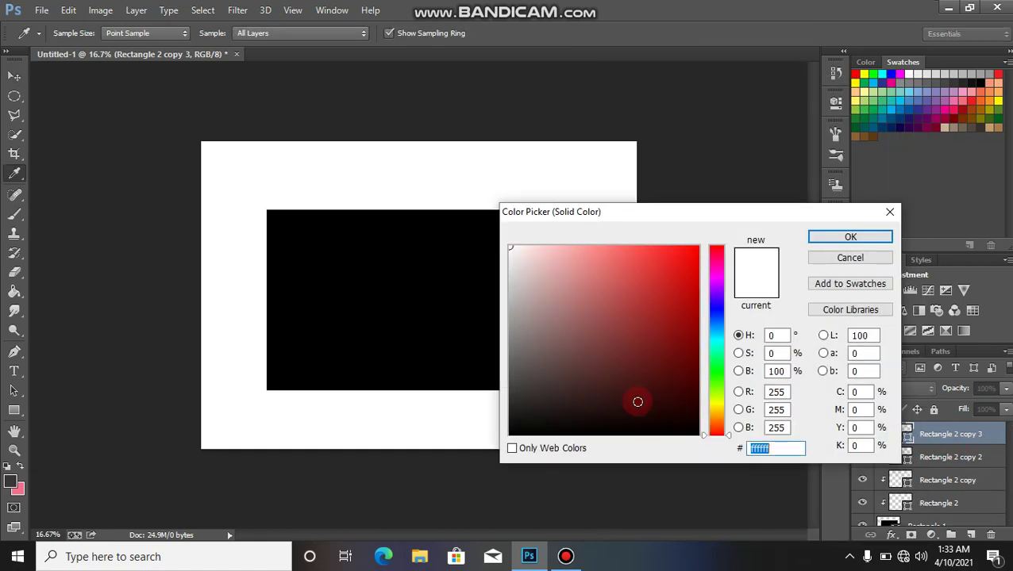
{"action": "left_click_drag", "start_coordinate": [630, 429], "coordinate": [633, 467]}
{"action": "left_click", "coordinate": [844, 231]}
{"action": "key", "text": "v"}
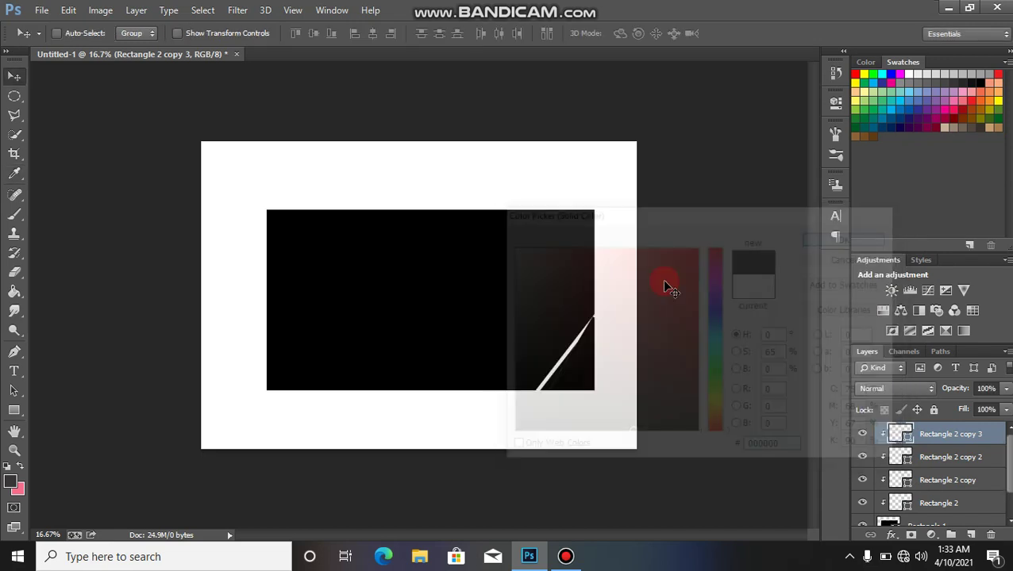
{"action": "mouse_move", "coordinate": [591, 368]}
{"action": "left_mouse_down"}
{"action": "mouse_move", "coordinate": [584, 395]}
{"action": "mouse_move", "coordinate": [602, 362]}
{"action": "mouse_move", "coordinate": [603, 371]}
{"action": "left_mouse_up"}
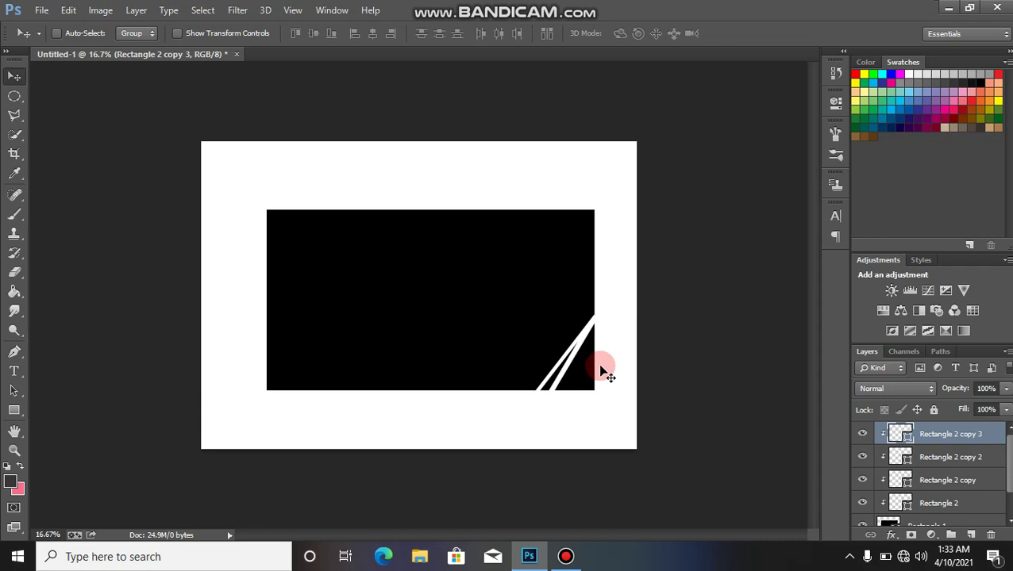
Step: Draw a white 1434 × 1774 px Rectangle 3 over the card's left side and hide Background
{"action": "left_click", "coordinate": [14, 411]}
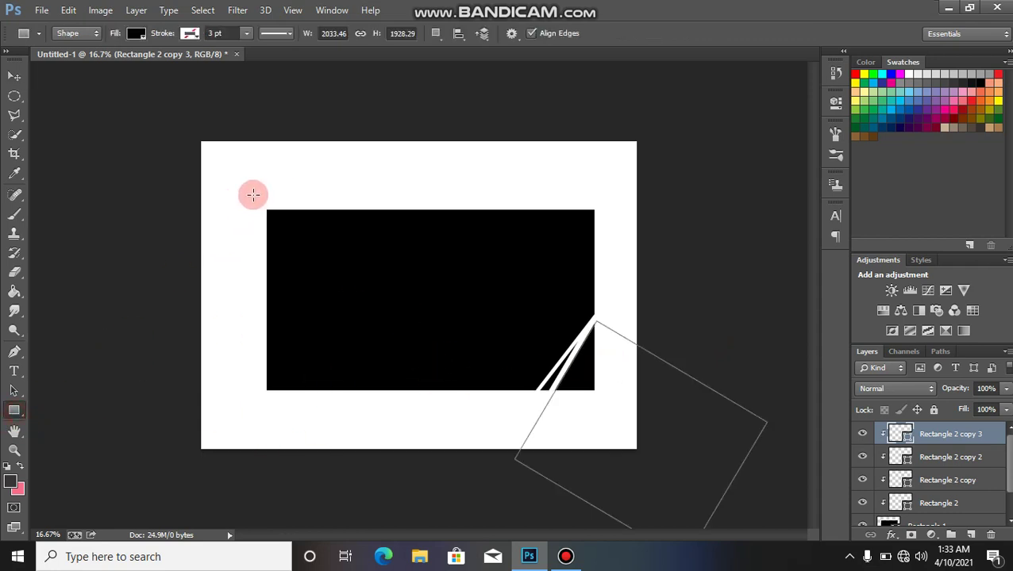
{"action": "left_click_drag", "start_coordinate": [256, 194], "coordinate": [433, 413]}
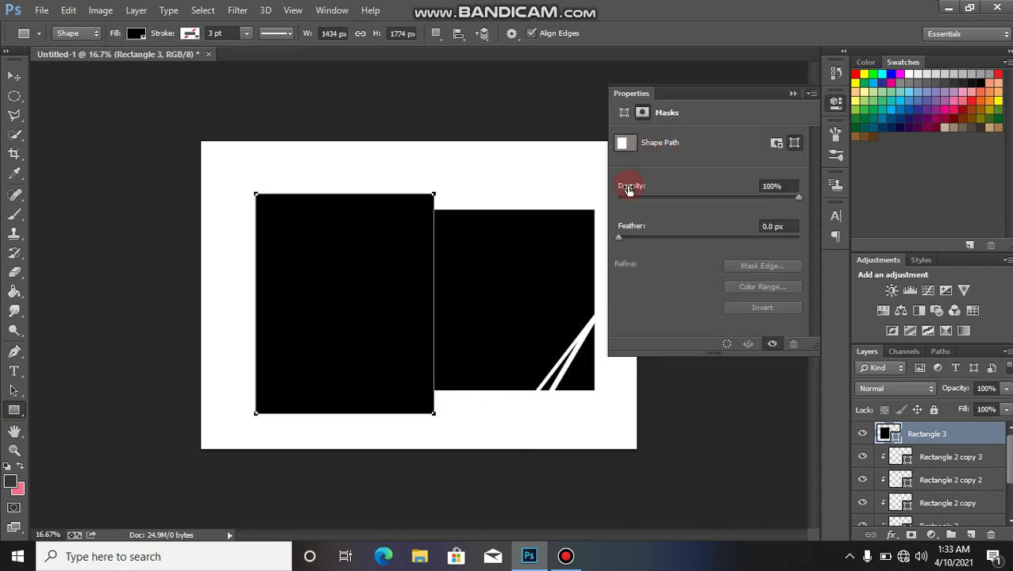
{"action": "left_click", "coordinate": [794, 94]}
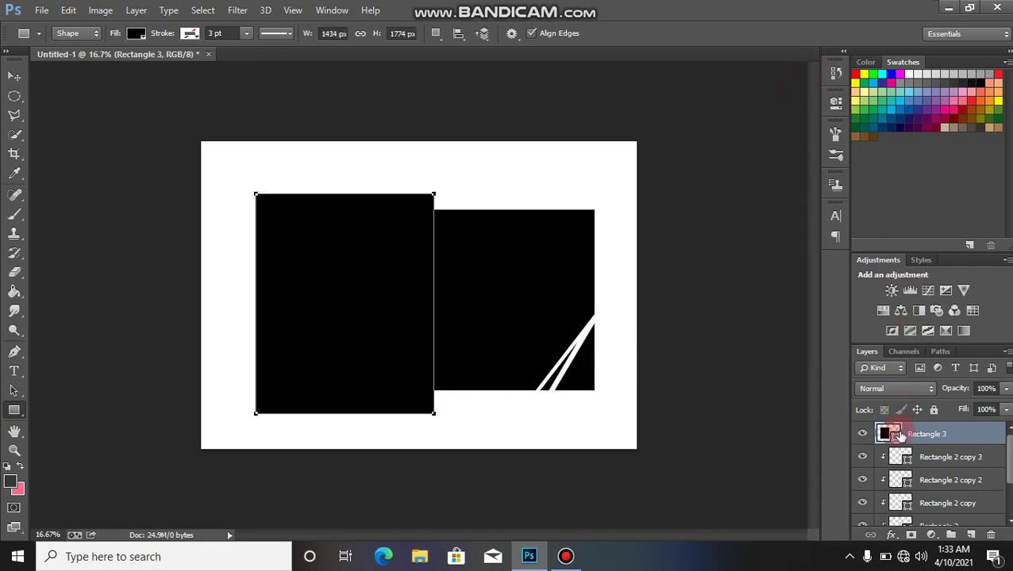
{"action": "double_click", "coordinate": [896, 437]}
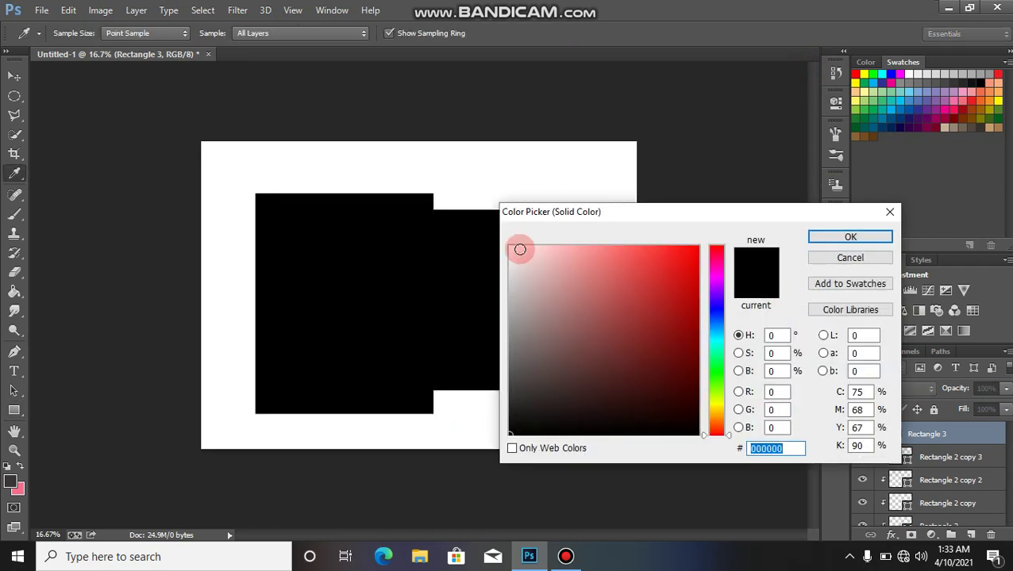
{"action": "left_click", "coordinate": [509, 246]}
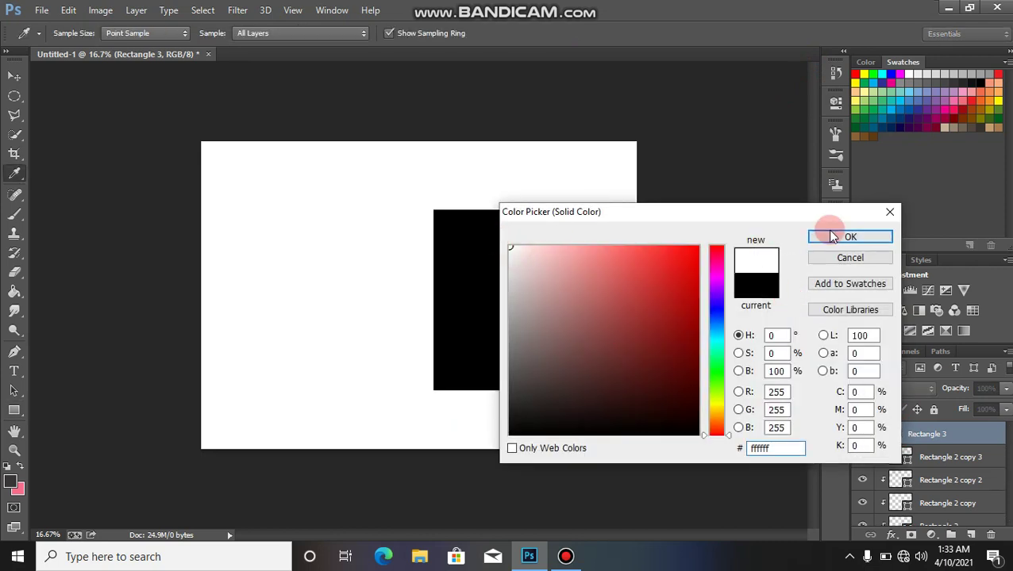
{"action": "left_click", "coordinate": [834, 236]}
{"action": "scroll", "coordinate": [1001, 460], "scroll_direction": "down", "scroll_amount": 3}
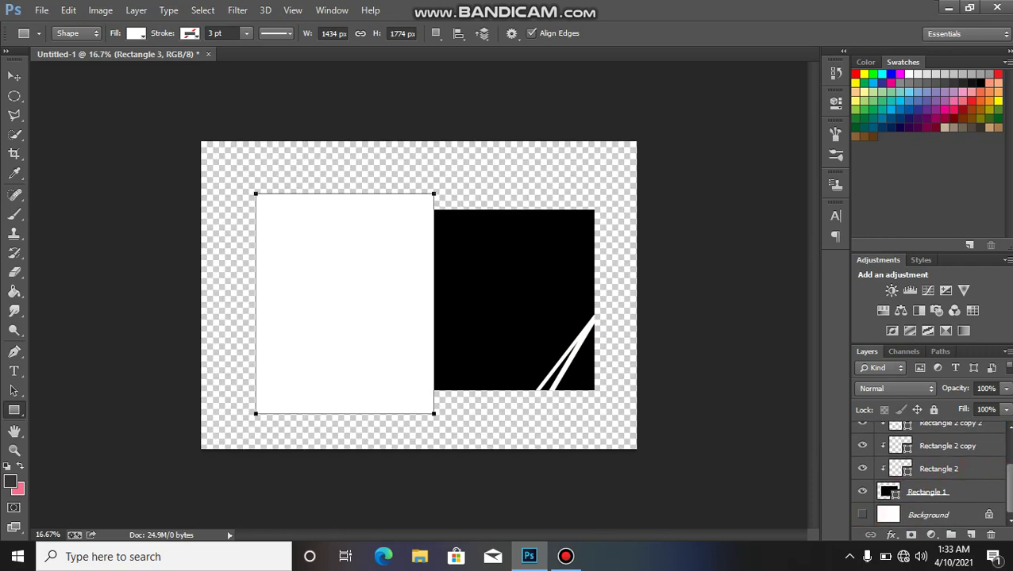
{"action": "left_click", "coordinate": [1009, 435]}
Step: Clip Rectangle 3 into the black panel, turning its left portion white, and zoom to 25%
{"action": "right_click", "coordinate": [957, 436]}
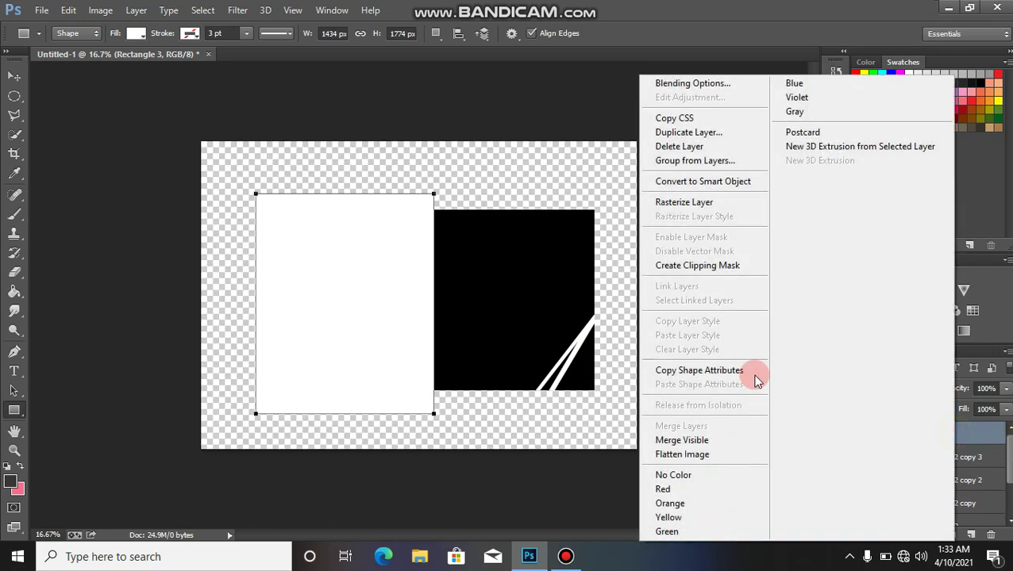
{"action": "left_click", "coordinate": [712, 265]}
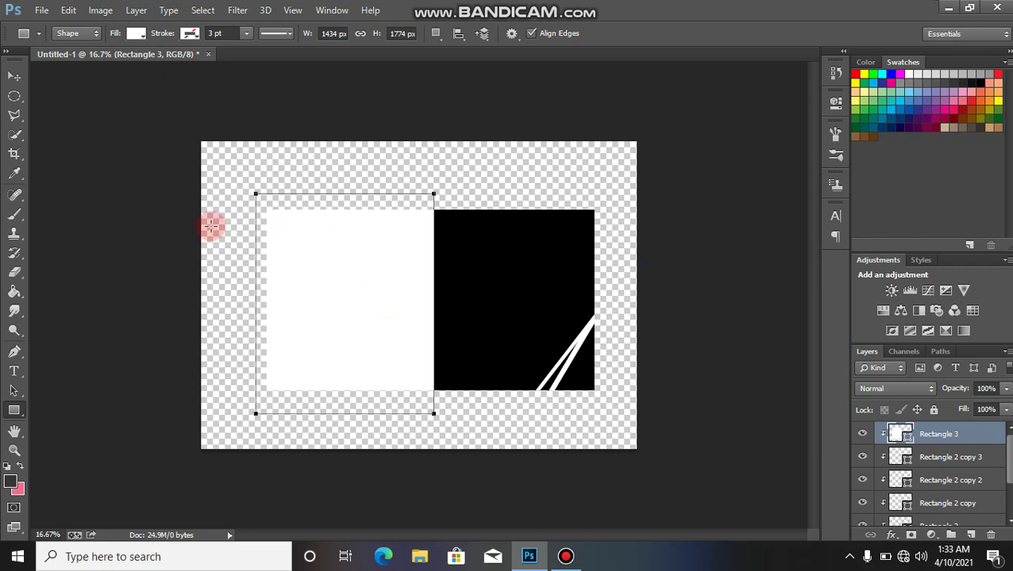
{"action": "key", "text": "v"}
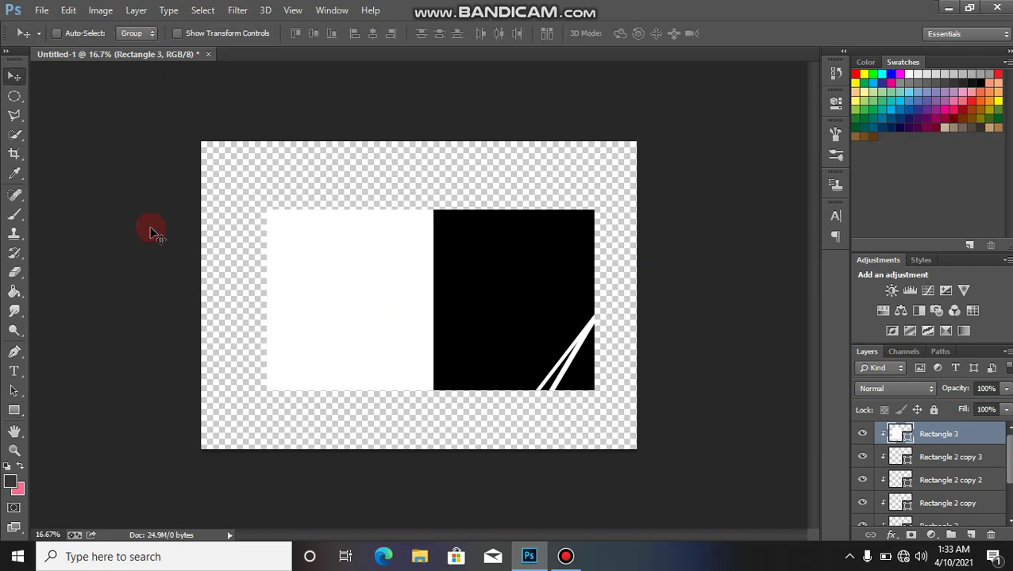
{"action": "key", "text": "ctrl+plus"}
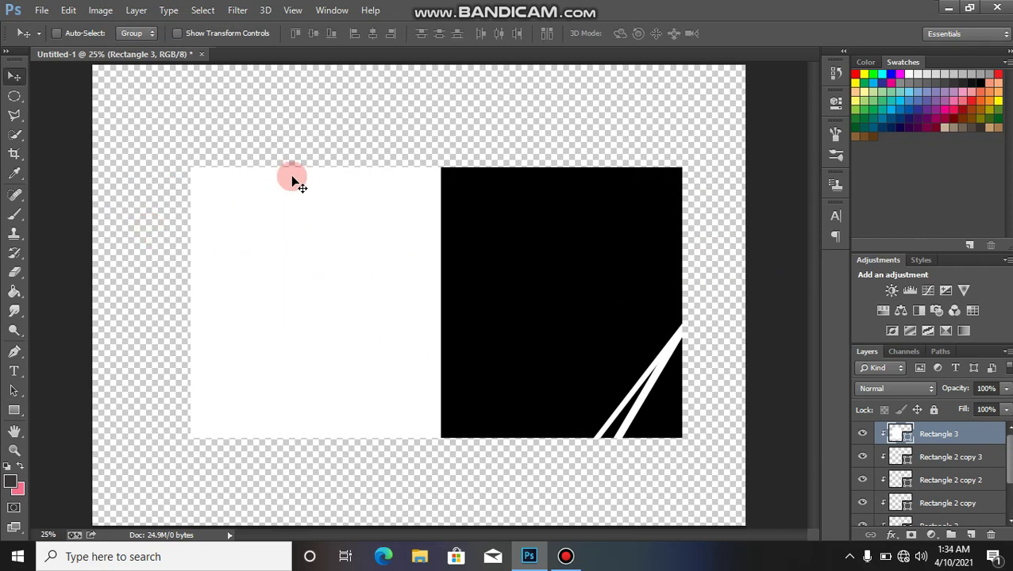
{"action": "key", "text": "t"}
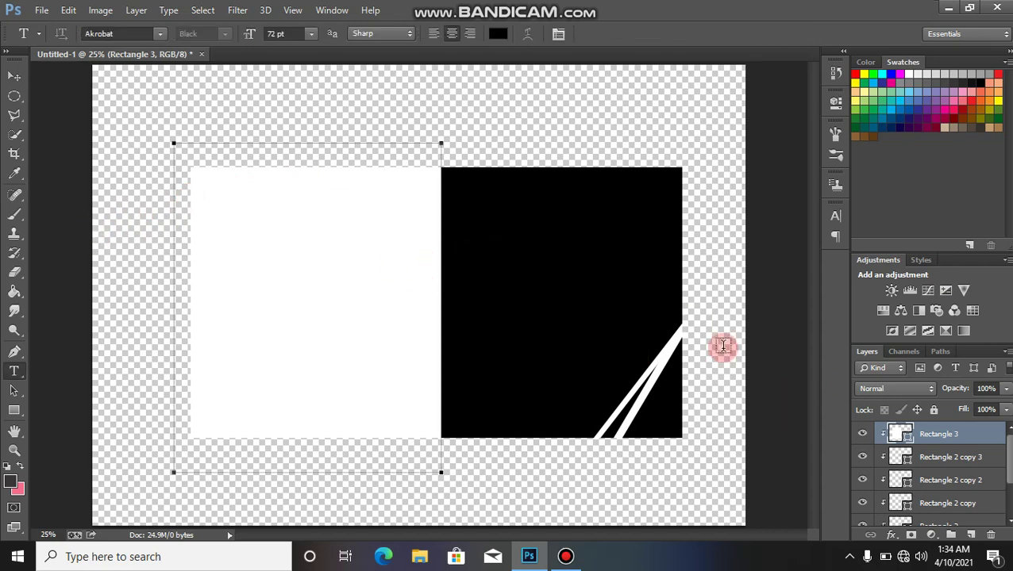
Step: Add a new layer and type the title BEEJAY CONCEPTS at the card's centre
{"action": "left_click_drag", "start_coordinate": [952, 434], "coordinate": [782, 427]}
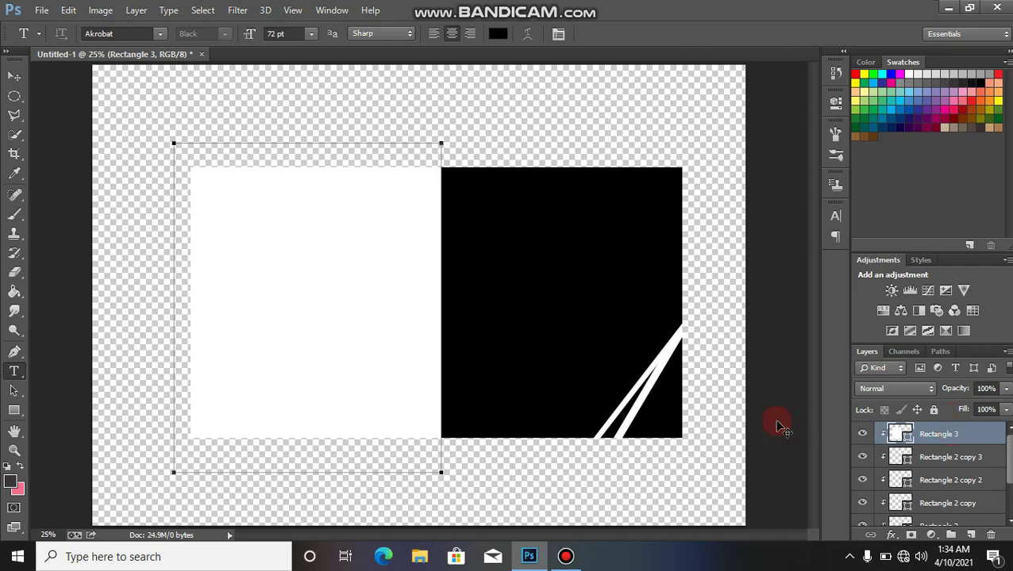
{"action": "key", "text": "ctrl+shift+n"}
{"action": "key", "text": "Return"}
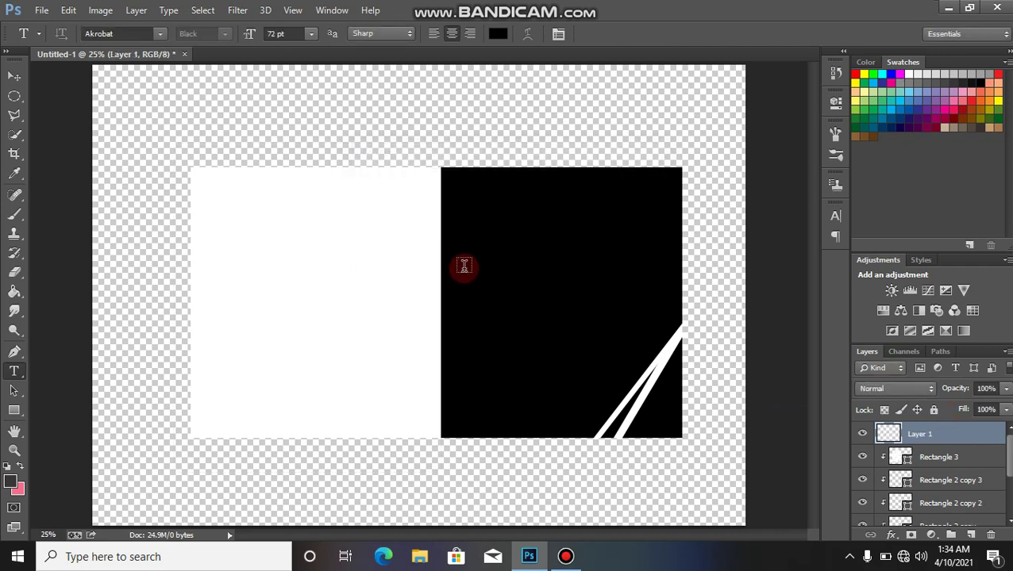
{"action": "left_click", "coordinate": [464, 268]}
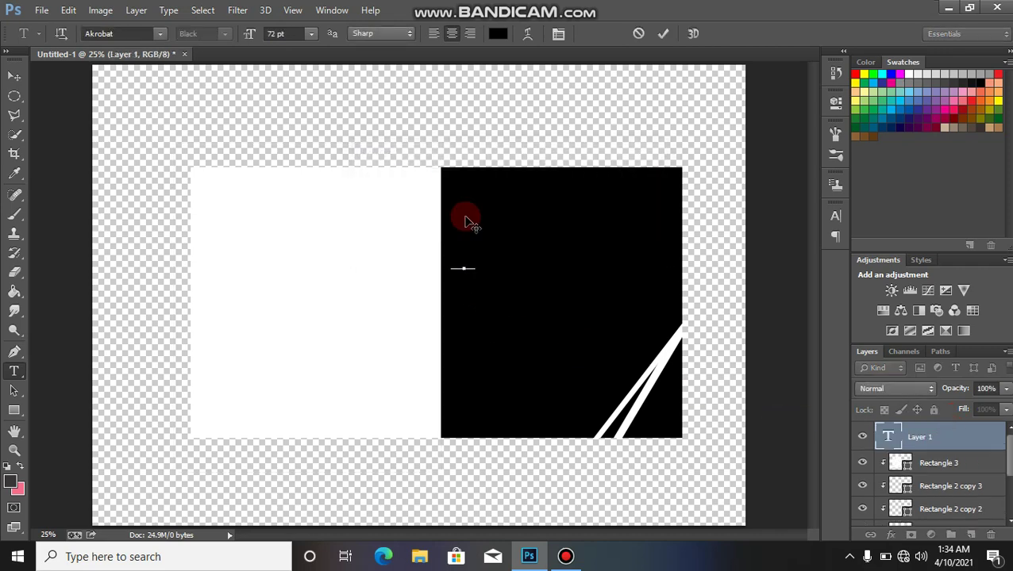
{"action": "type", "text": "BEEJA"}
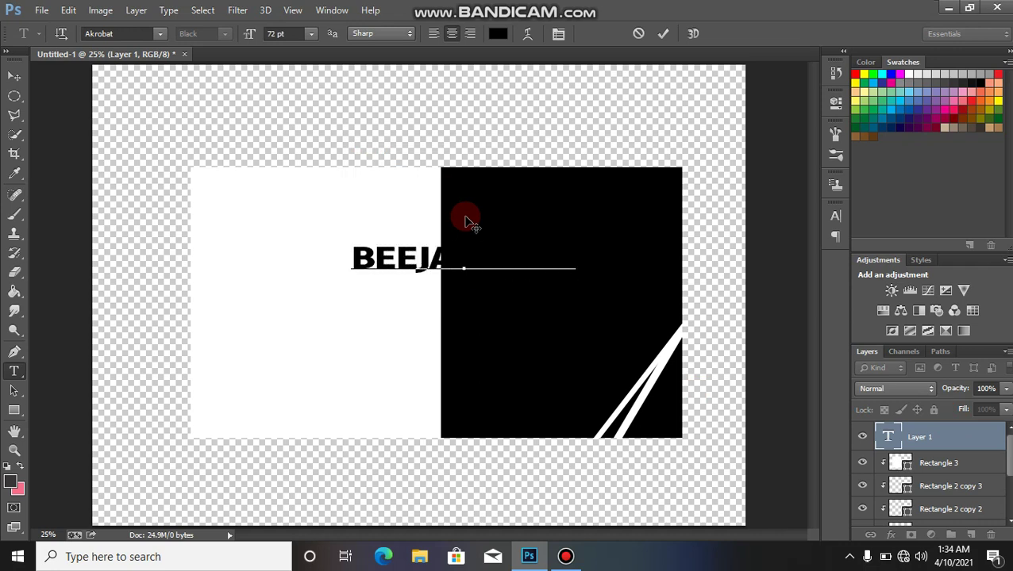
{"action": "type", "text": "ESGS"}
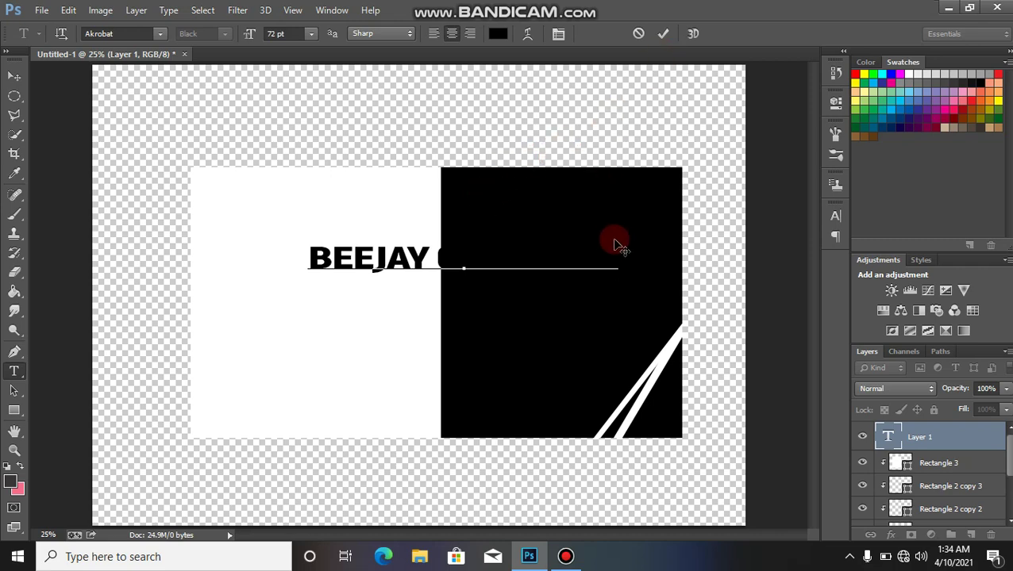
Step: Colour the word CONCEPTS white (ffffff) and commit the text
{"action": "left_click_drag", "start_coordinate": [616, 259], "coordinate": [436, 250]}
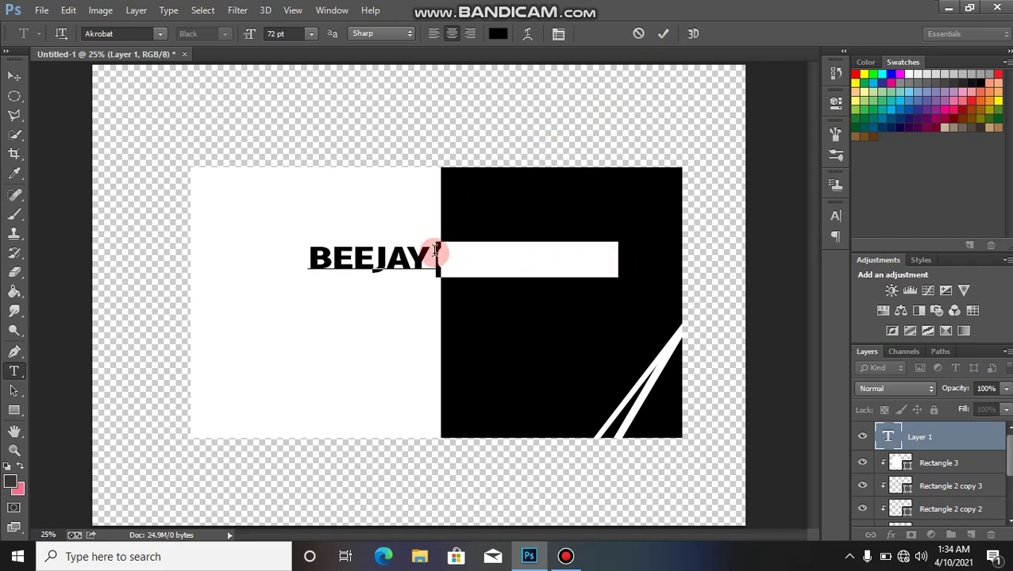
{"action": "left_click", "coordinate": [502, 36]}
{"action": "left_click", "coordinate": [524, 257]}
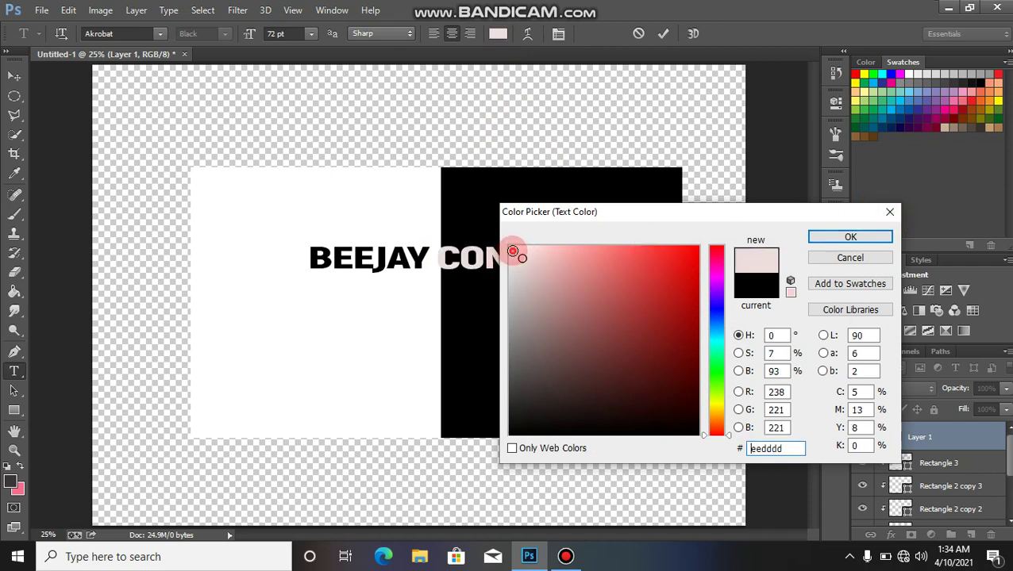
{"action": "left_click_drag", "start_coordinate": [513, 253], "coordinate": [498, 229]}
{"action": "left_click", "coordinate": [850, 236]}
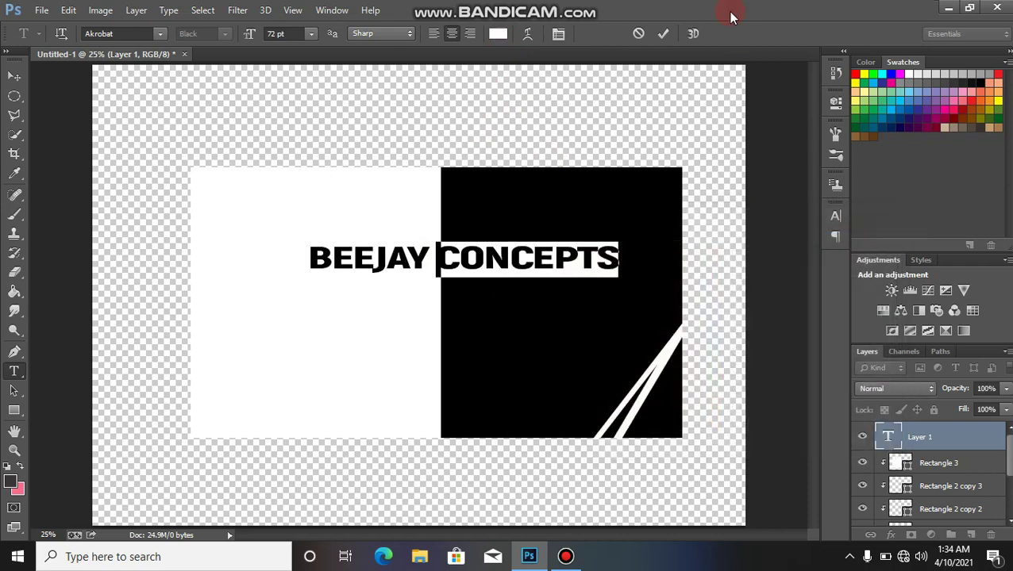
{"action": "left_click", "coordinate": [664, 33]}
Step: Move the BEEJAY CONCEPTS title to the white panel's upper-left and narrow it to 68.14% width
{"action": "key", "text": "v"}
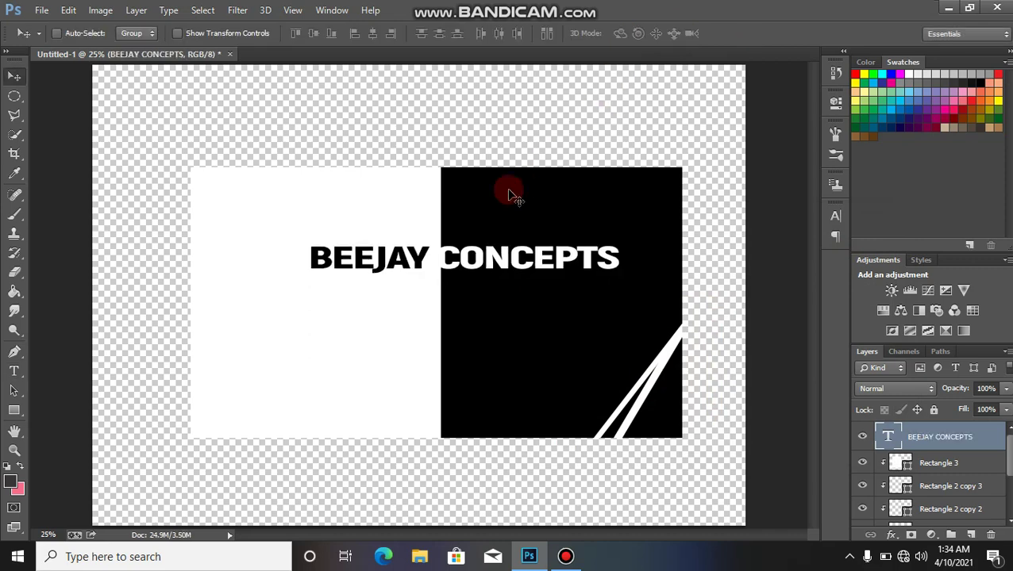
{"action": "left_click_drag", "start_coordinate": [470, 254], "coordinate": [476, 212]}
{"action": "left_click_drag", "start_coordinate": [473, 200], "coordinate": [349, 208]}
{"action": "key", "text": "ctrl+t"}
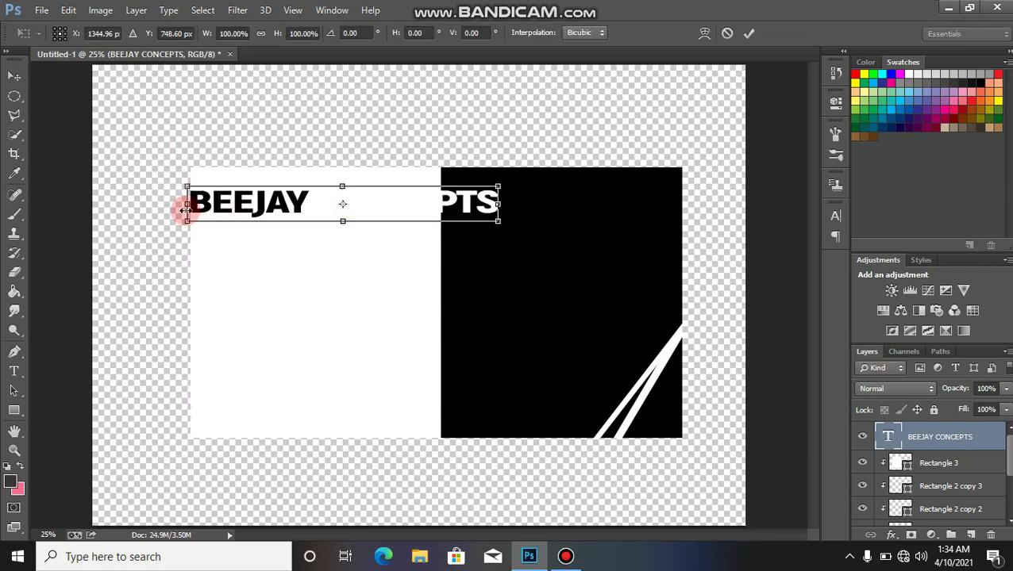
{"action": "left_click_drag", "start_coordinate": [183, 205], "coordinate": [260, 201]}
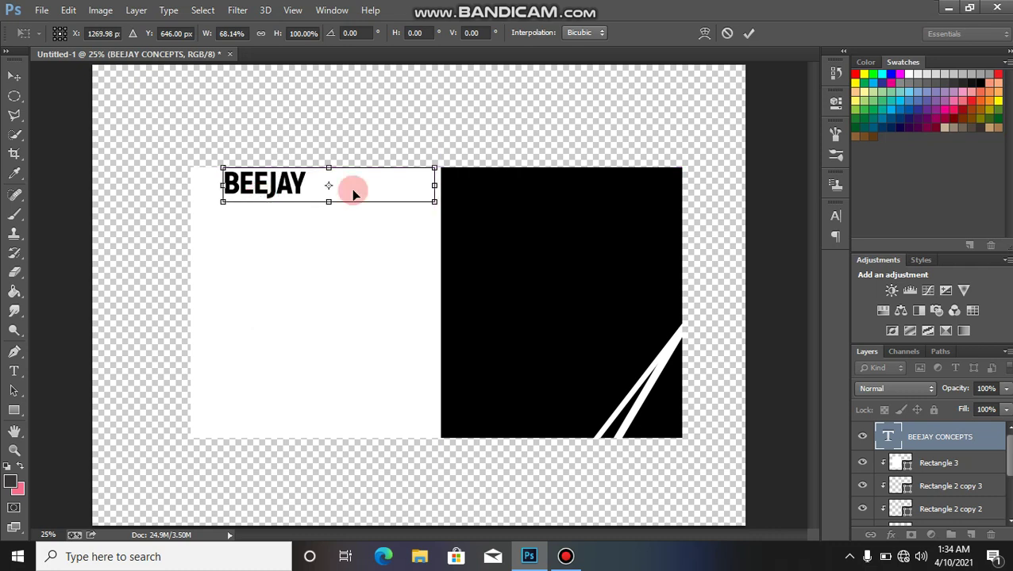
{"action": "left_click", "coordinate": [750, 33]}
Step: Select the invisible white letters after BEEJAY and colour them black
{"action": "key", "text": "t"}
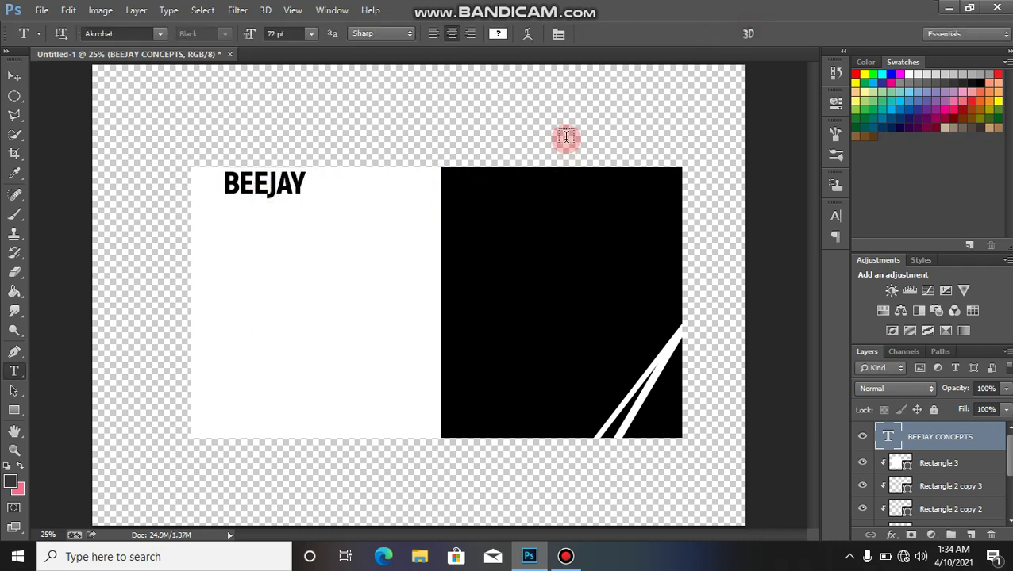
{"action": "left_click", "coordinate": [436, 188]}
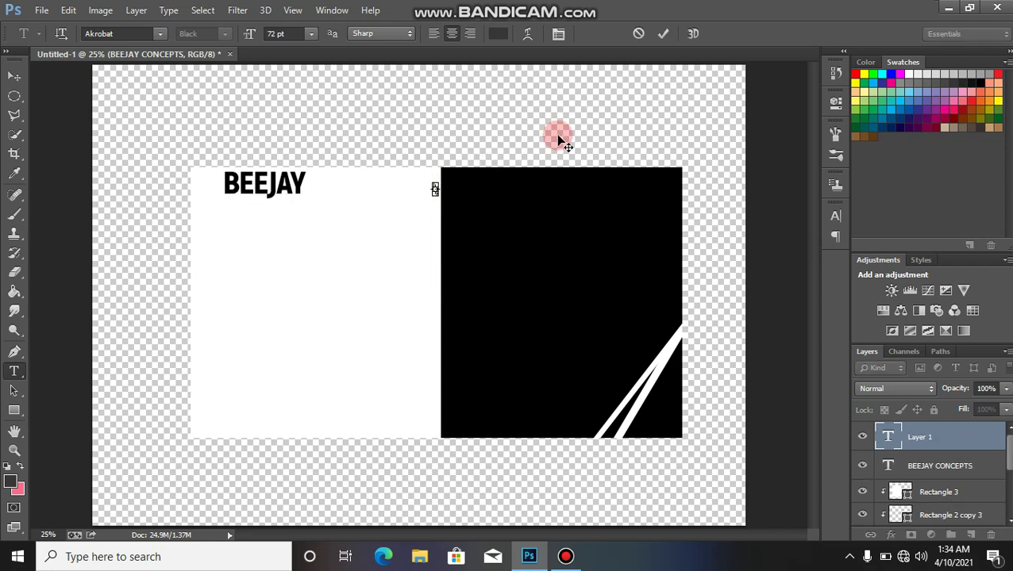
{"action": "left_click", "coordinate": [638, 33]}
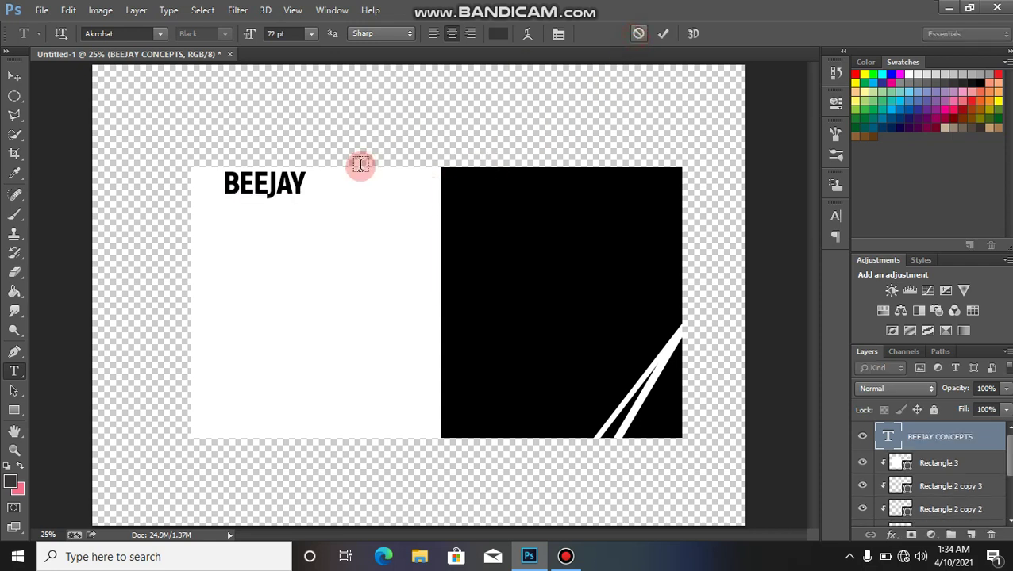
{"action": "left_click", "coordinate": [309, 189]}
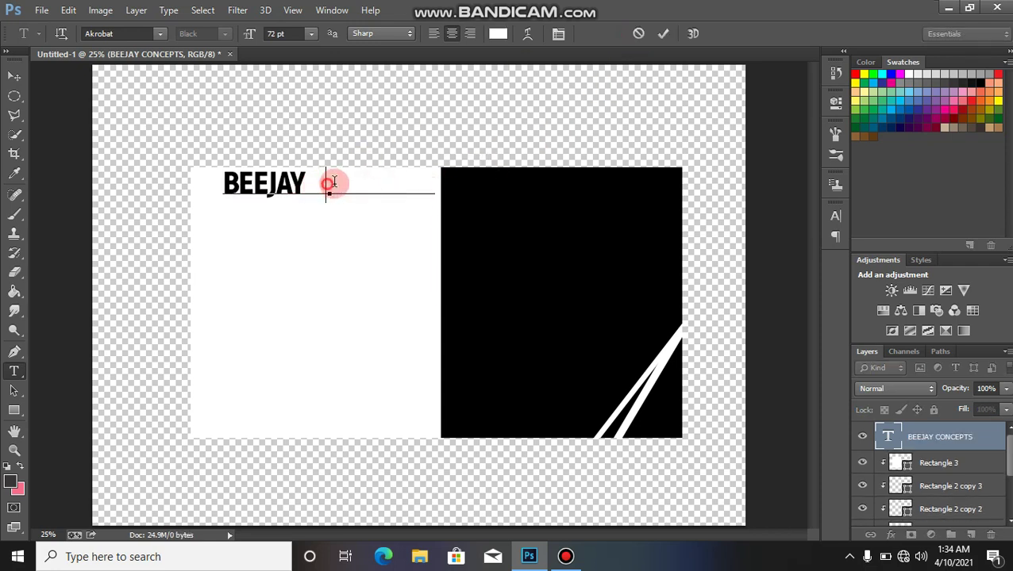
{"action": "left_click_drag", "start_coordinate": [329, 183], "coordinate": [473, 186]}
{"action": "left_click", "coordinate": [498, 34]}
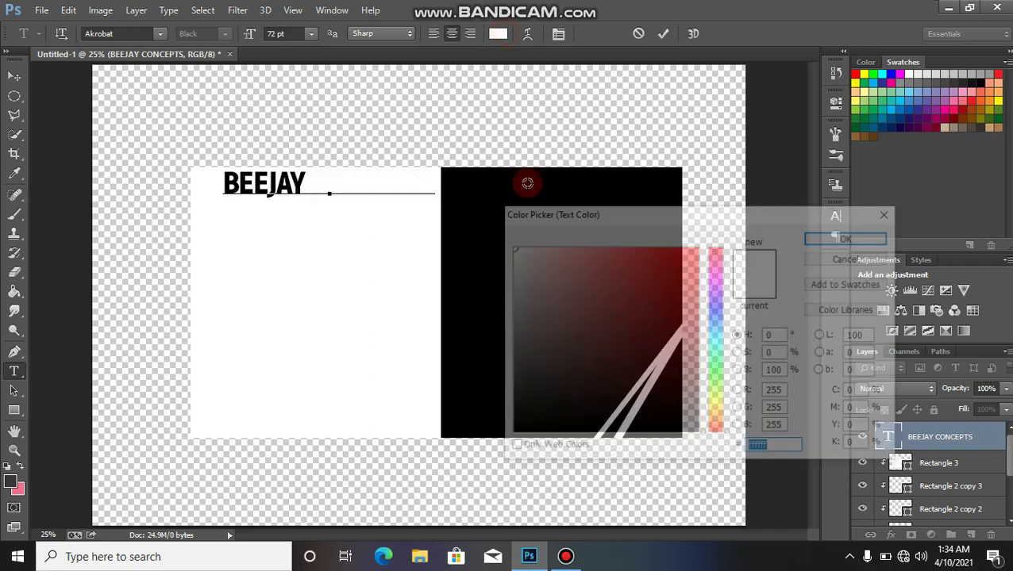
{"action": "left_click_drag", "start_coordinate": [558, 494], "coordinate": [559, 477]}
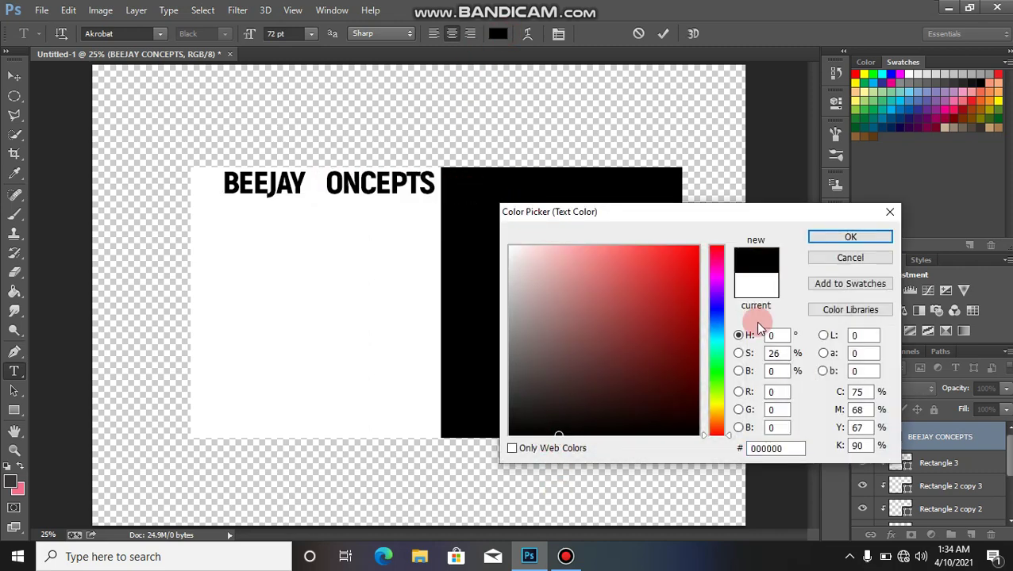
{"action": "left_click", "coordinate": [844, 238]}
Step: Recolour the remaining white C of CONCEPTS black and commit the text
{"action": "left_click", "coordinate": [325, 182]}
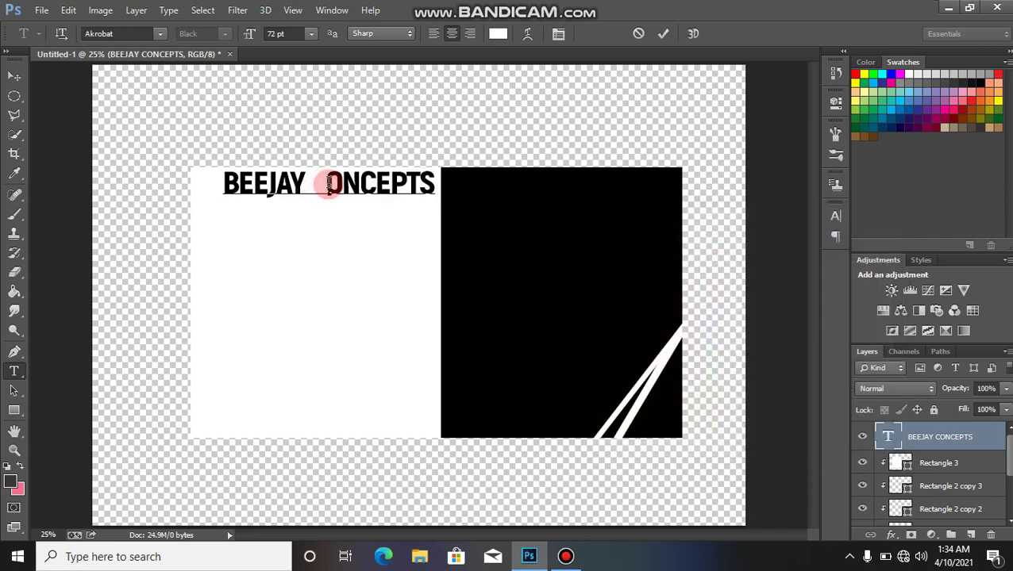
{"action": "double_click", "coordinate": [316, 181]}
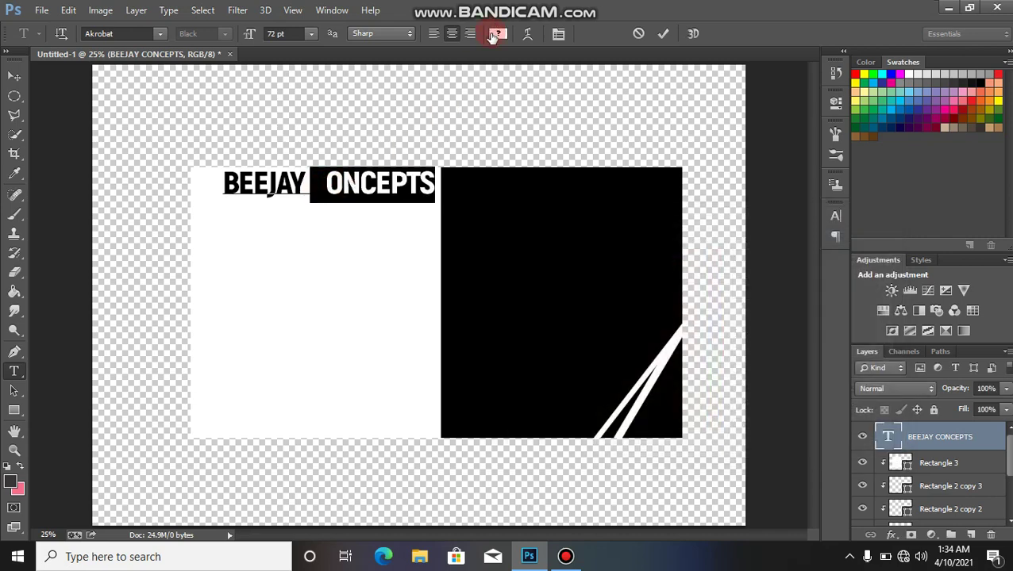
{"action": "left_click", "coordinate": [350, 216]}
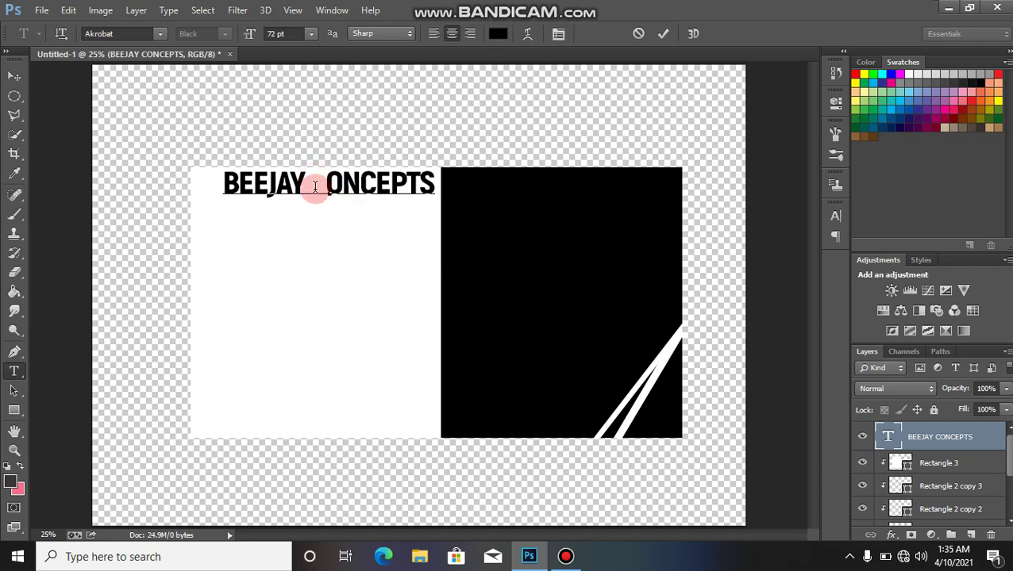
{"action": "left_click_drag", "start_coordinate": [312, 186], "coordinate": [328, 185]}
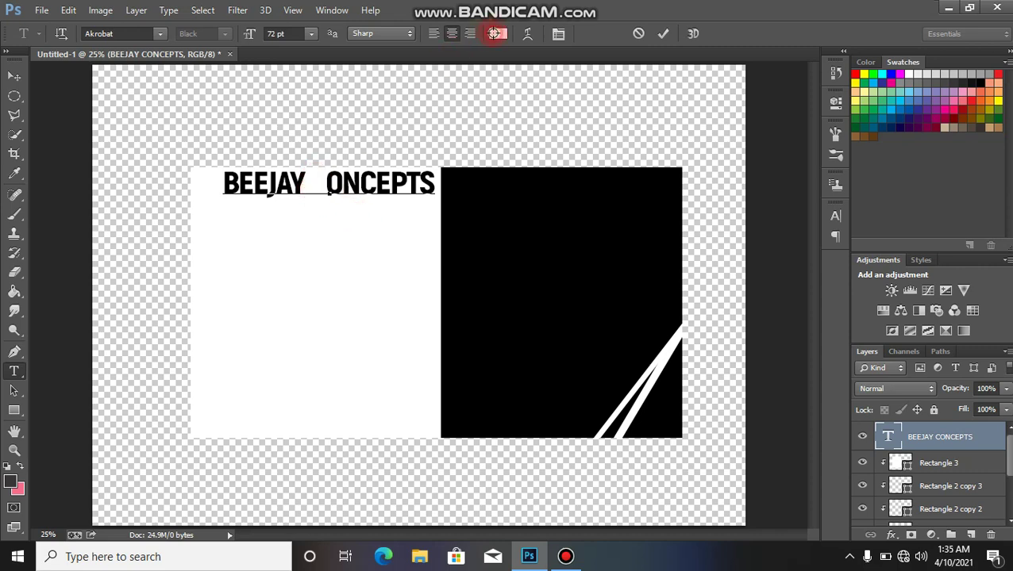
{"action": "left_click", "coordinate": [493, 33]}
{"action": "left_click", "coordinate": [602, 434]}
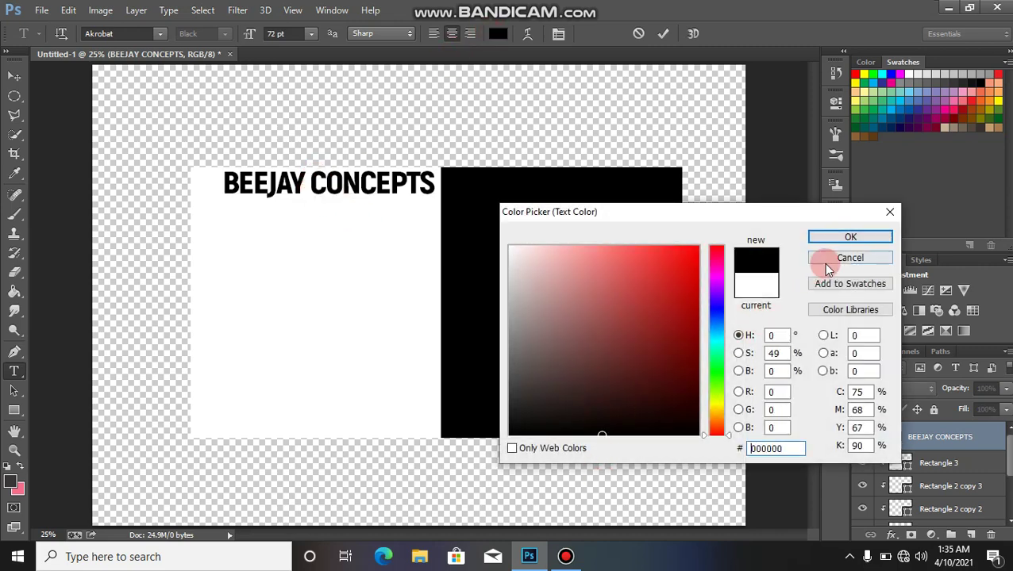
{"action": "left_click", "coordinate": [830, 238]}
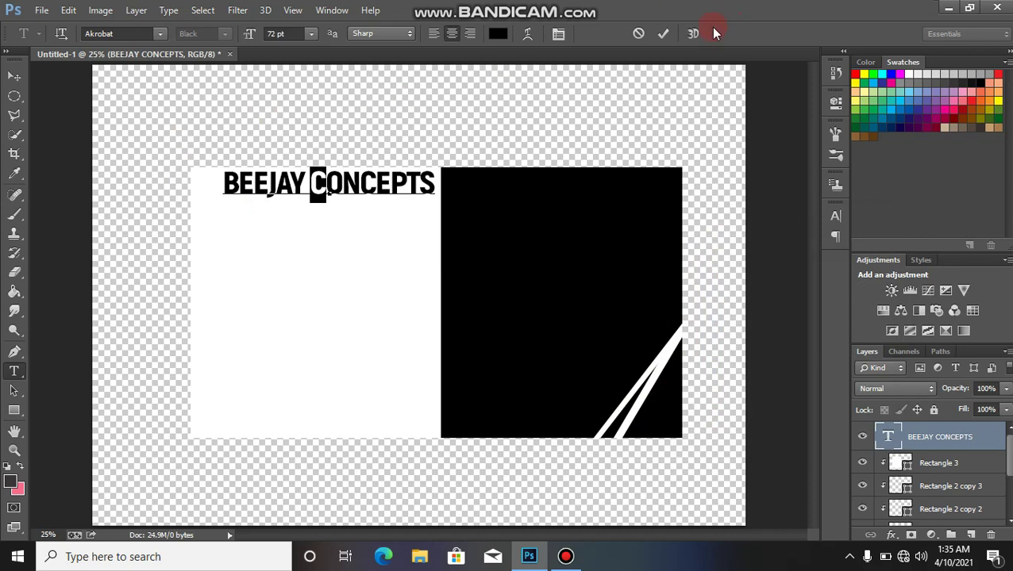
{"action": "left_click", "coordinate": [665, 34]}
Step: Duplicate the title onto the black panel and recolour the copy white
{"action": "key", "text": "v"}
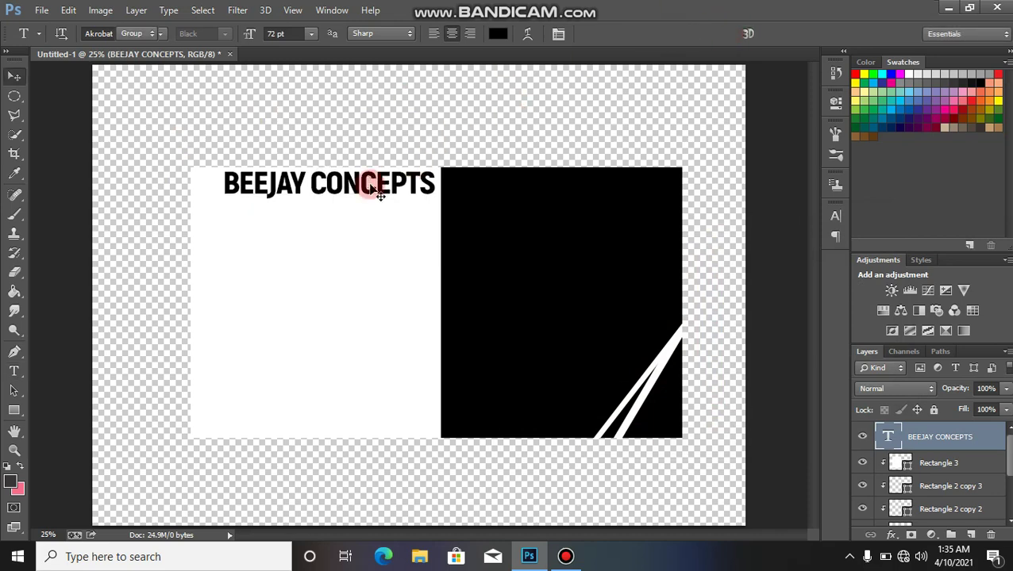
{"action": "key", "text": "ctrl+j"}
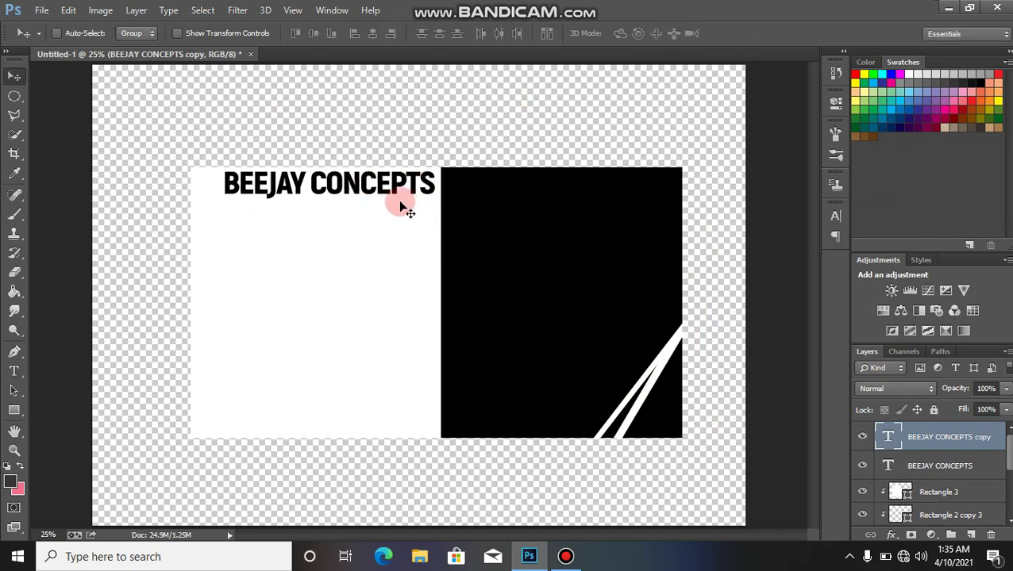
{"action": "left_click_drag", "start_coordinate": [395, 199], "coordinate": [632, 324]}
{"action": "key", "text": "t"}
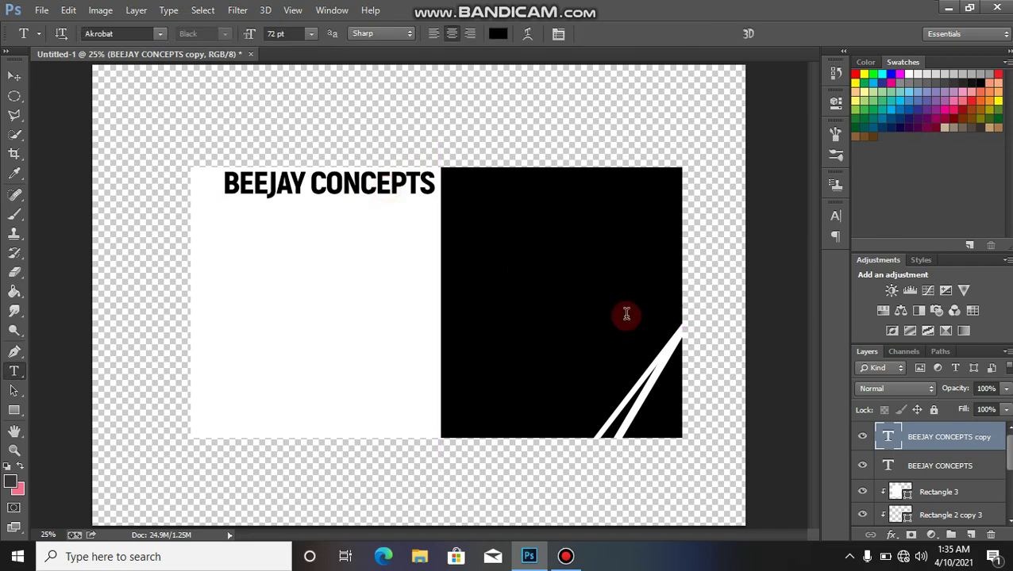
{"action": "triple_click", "coordinate": [625, 312]}
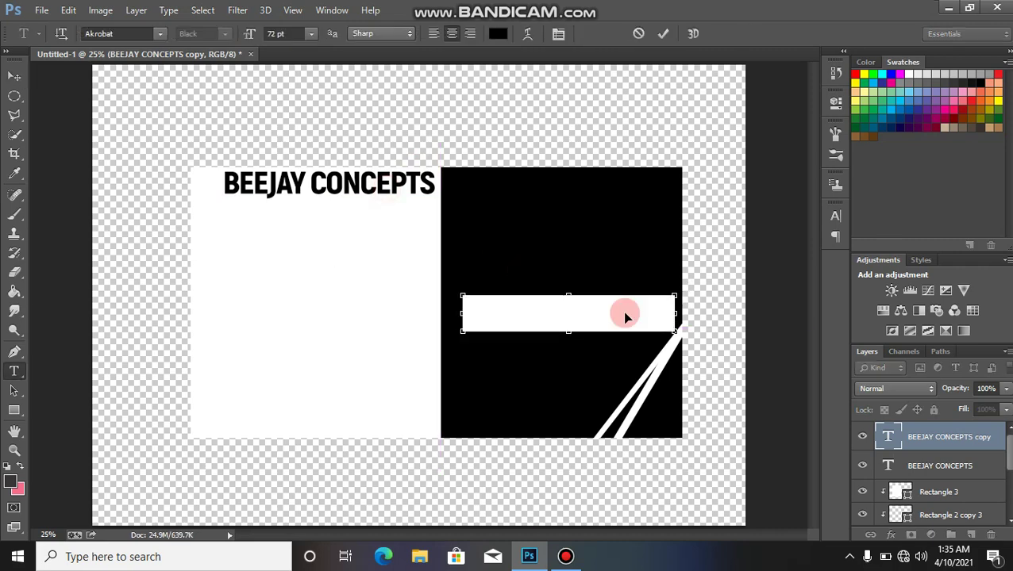
{"action": "left_click", "coordinate": [496, 33]}
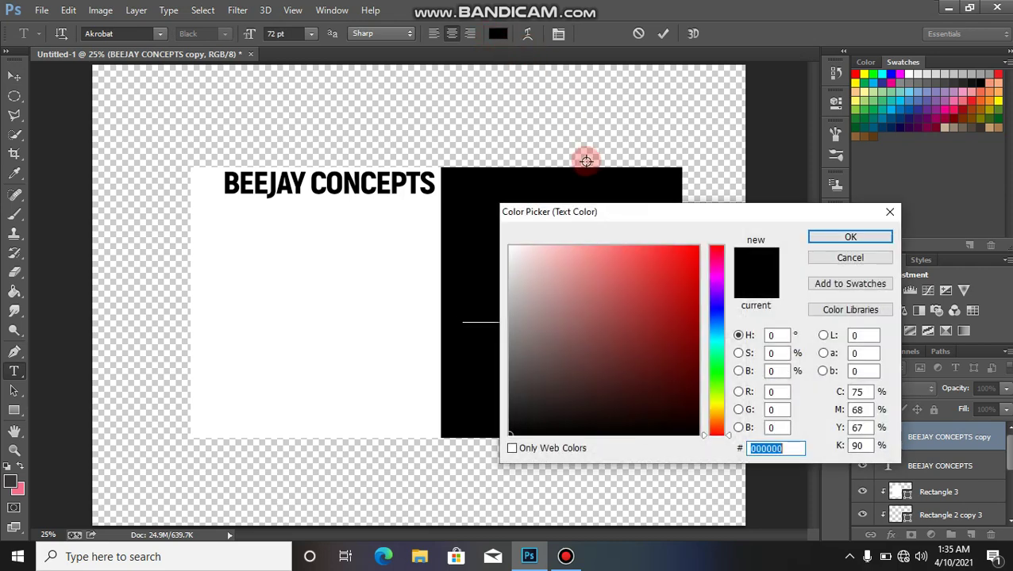
{"action": "left_click_drag", "start_coordinate": [514, 251], "coordinate": [502, 240]}
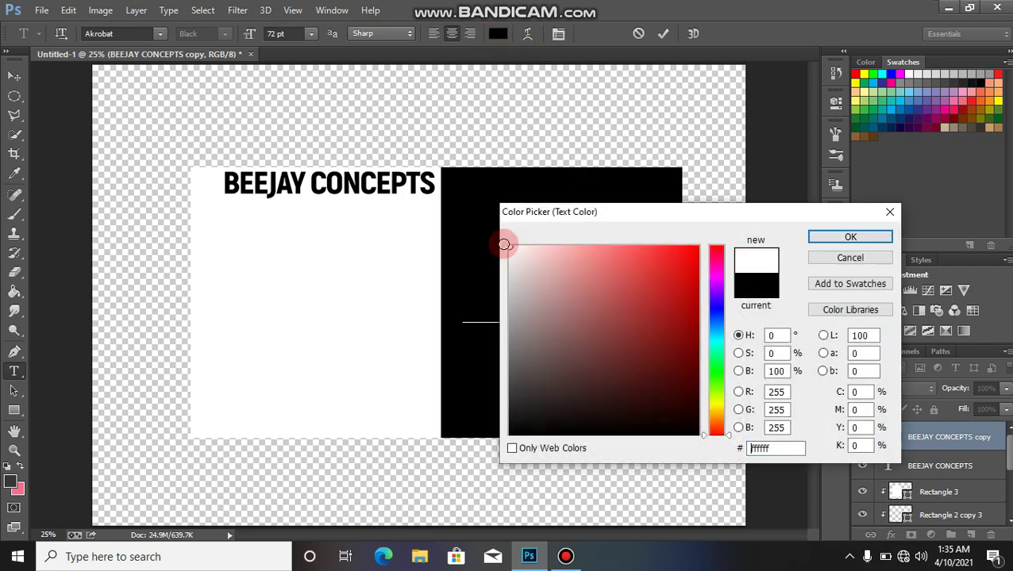
{"action": "left_click", "coordinate": [836, 236]}
{"action": "left_click", "coordinate": [661, 34]}
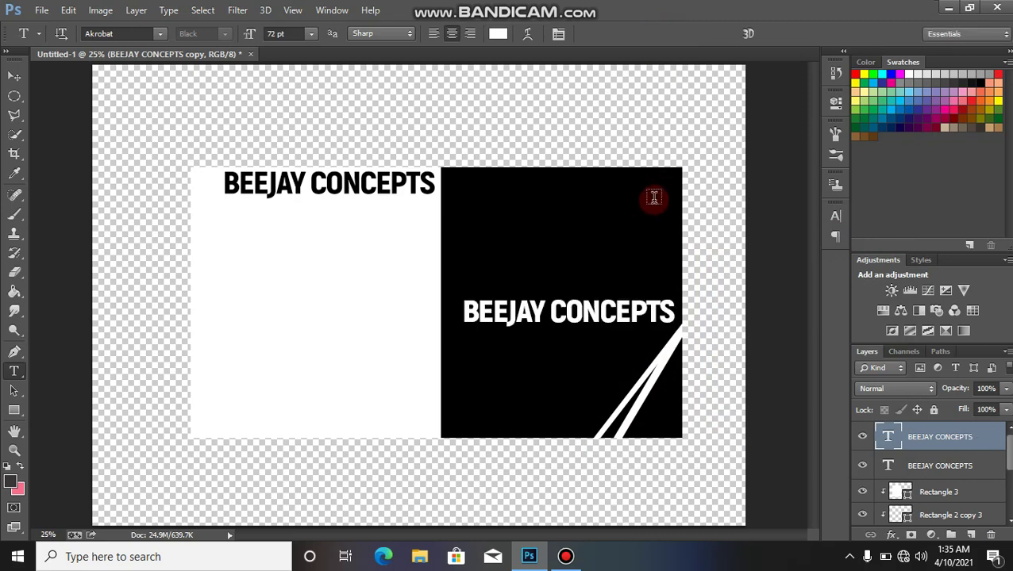
Step: Scale the white title copy to 66%, then drag MY LOGO from Documents onto the canvas
{"action": "key", "text": "v"}
{"action": "key", "text": "ctrl+t"}
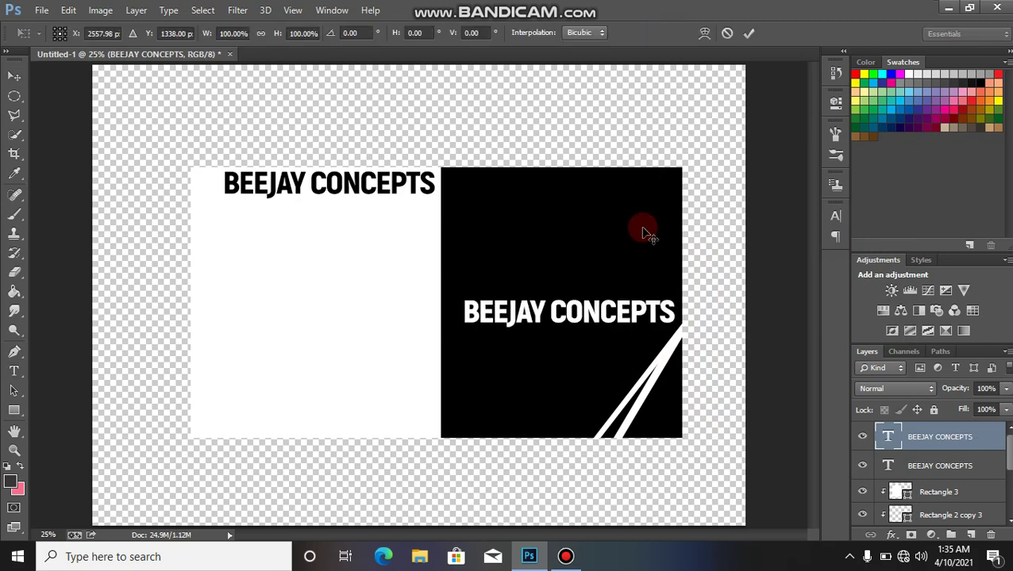
{"action": "left_click_drag", "start_coordinate": [474, 299], "coordinate": [530, 312]}
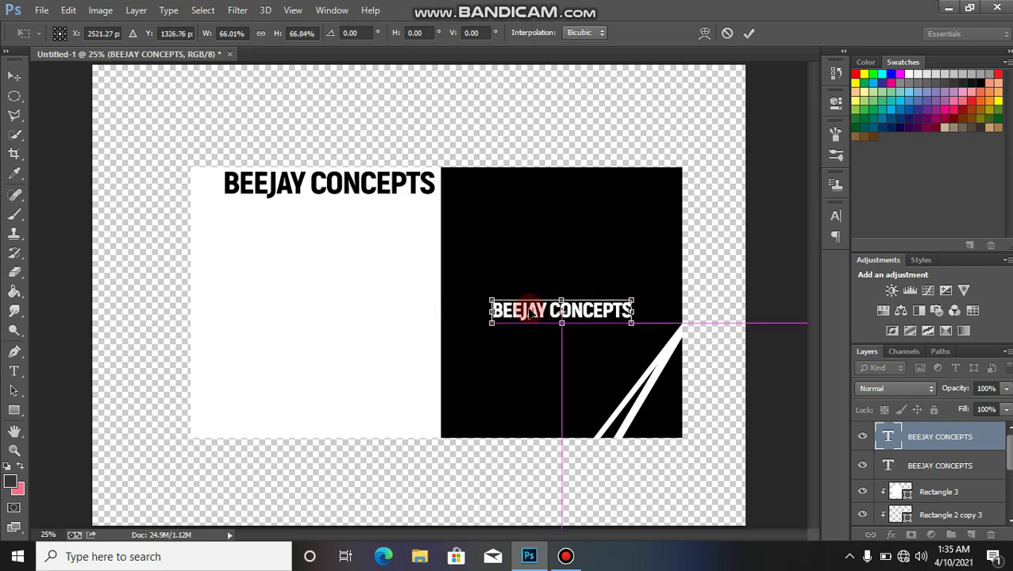
{"action": "left_click", "coordinate": [748, 36]}
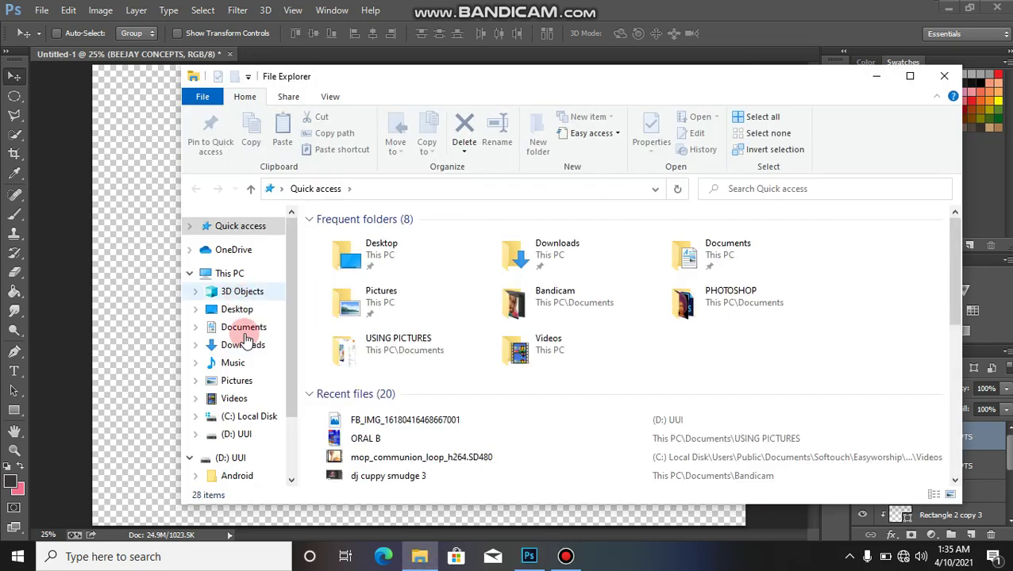
{"action": "left_click", "coordinate": [238, 327]}
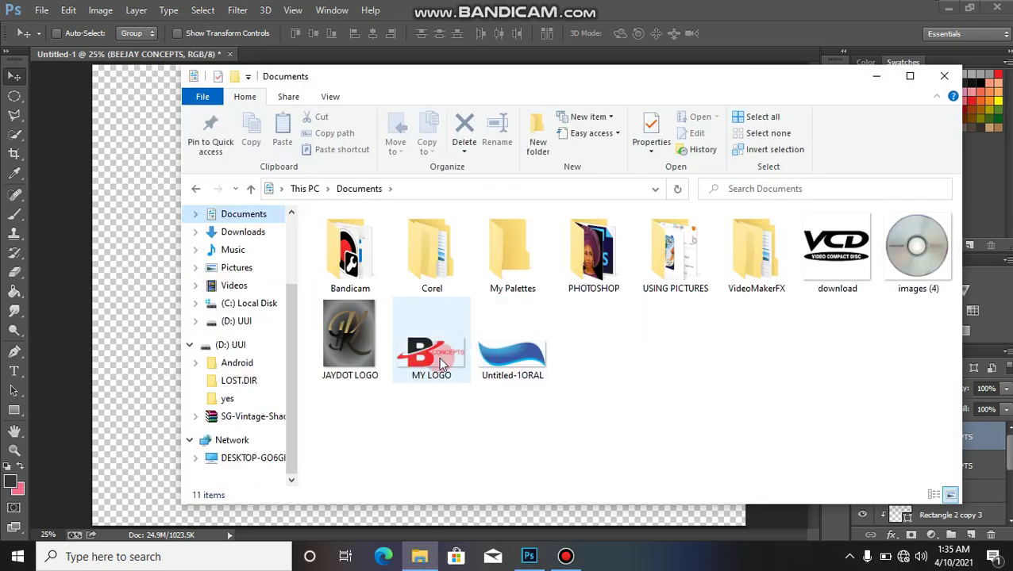
{"action": "left_click_drag", "start_coordinate": [438, 357], "coordinate": [147, 350]}
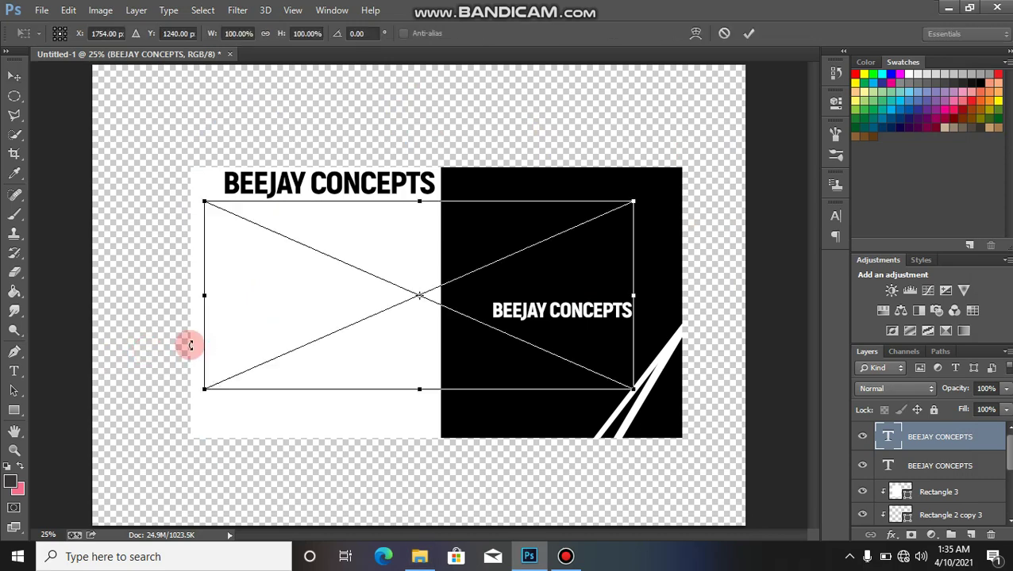
Step: Shrink the MY LOGO graphic to about 14% and position it above the white title
{"action": "left_click", "coordinate": [433, 218]}
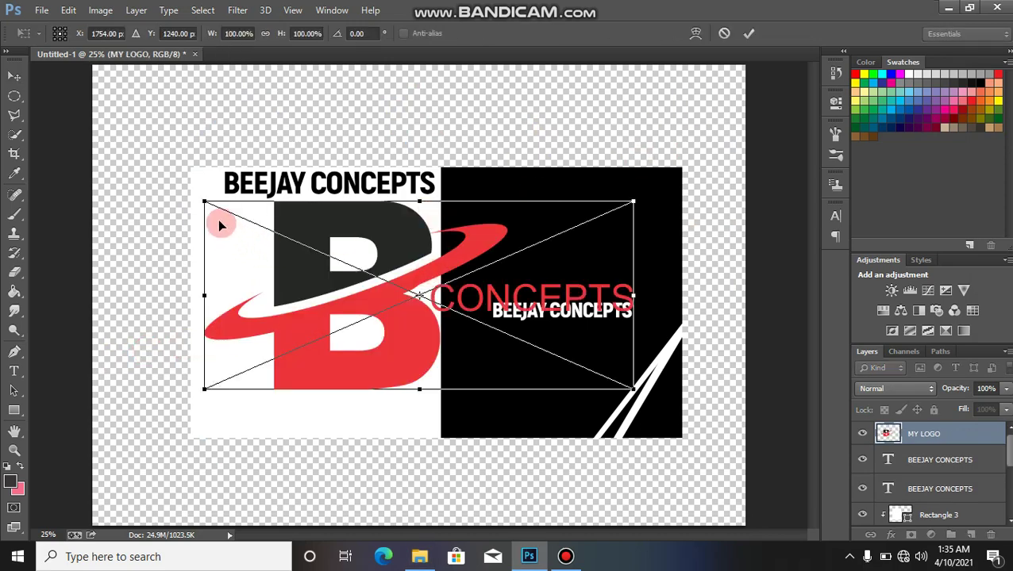
{"action": "left_click_drag", "start_coordinate": [205, 202], "coordinate": [585, 293]}
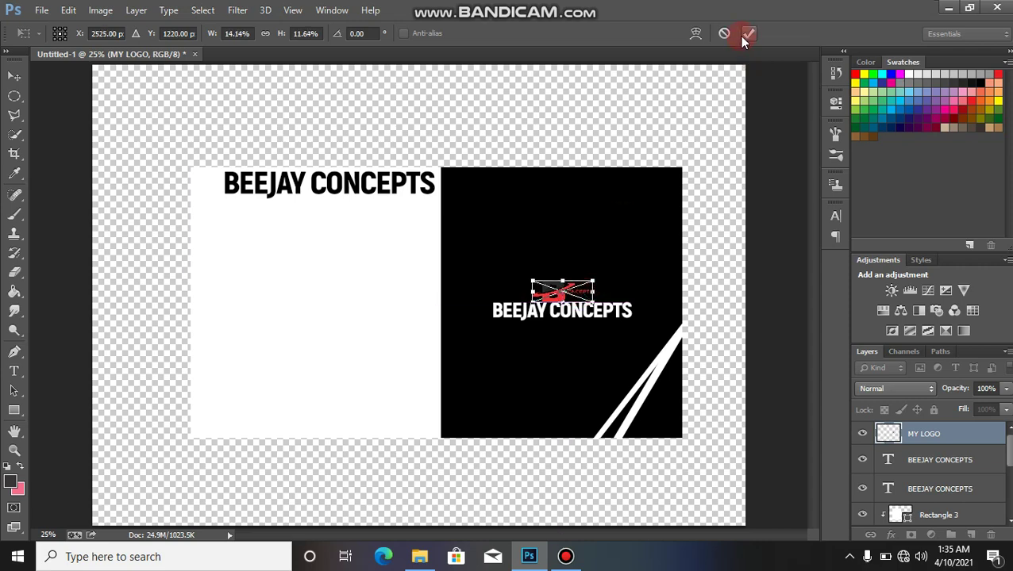
{"action": "left_click", "coordinate": [748, 34]}
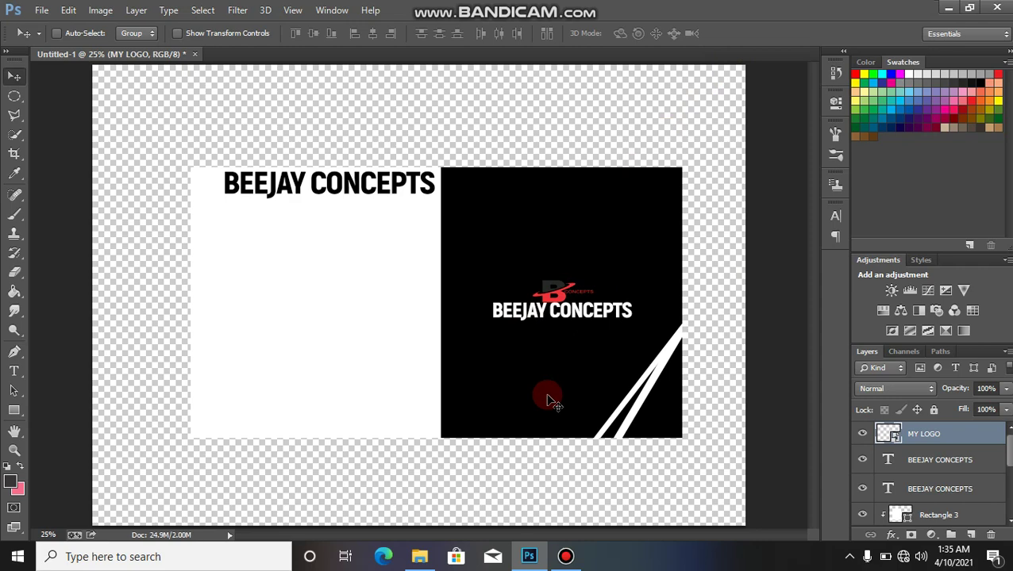
{"action": "mouse_move", "coordinate": [571, 300]}
{"action": "left_mouse_down"}
{"action": "mouse_move", "coordinate": [478, 322]}
{"action": "mouse_move", "coordinate": [622, 335]}
{"action": "mouse_move", "coordinate": [663, 323]}
{"action": "mouse_move", "coordinate": [623, 303]}
{"action": "mouse_move", "coordinate": [585, 304]}
{"action": "mouse_move", "coordinate": [561, 291]}
{"action": "mouse_move", "coordinate": [565, 283]}
{"action": "left_mouse_up"}
{"action": "left_click", "coordinate": [714, 200]}
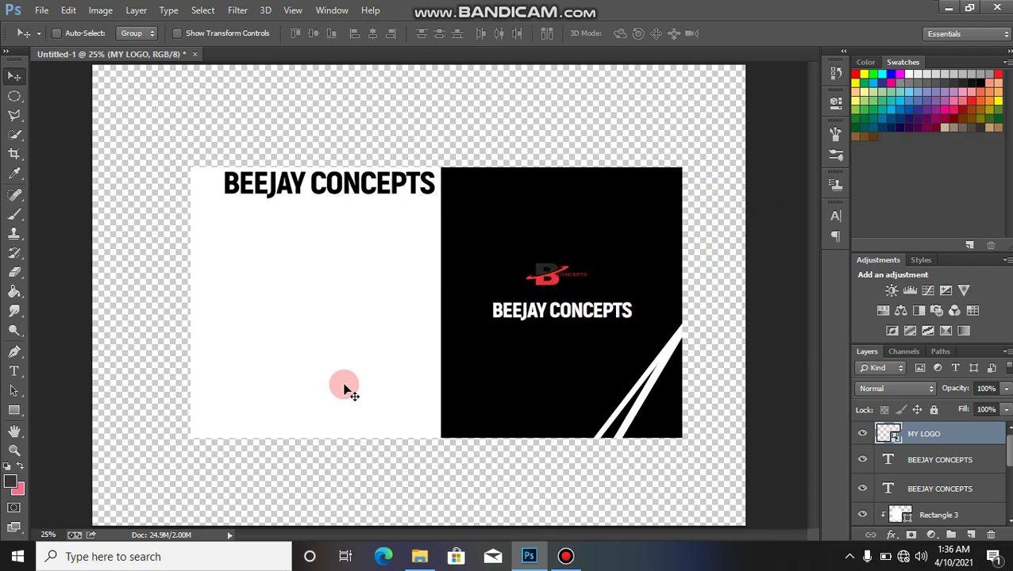
Step: Draw a black 1516 × 188 px rectangle bar across the white panel's lower area
{"action": "left_click", "coordinate": [67, 478]}
{"action": "left_click", "coordinate": [14, 410]}
{"action": "left_click_drag", "start_coordinate": [171, 357], "coordinate": [452, 389]}
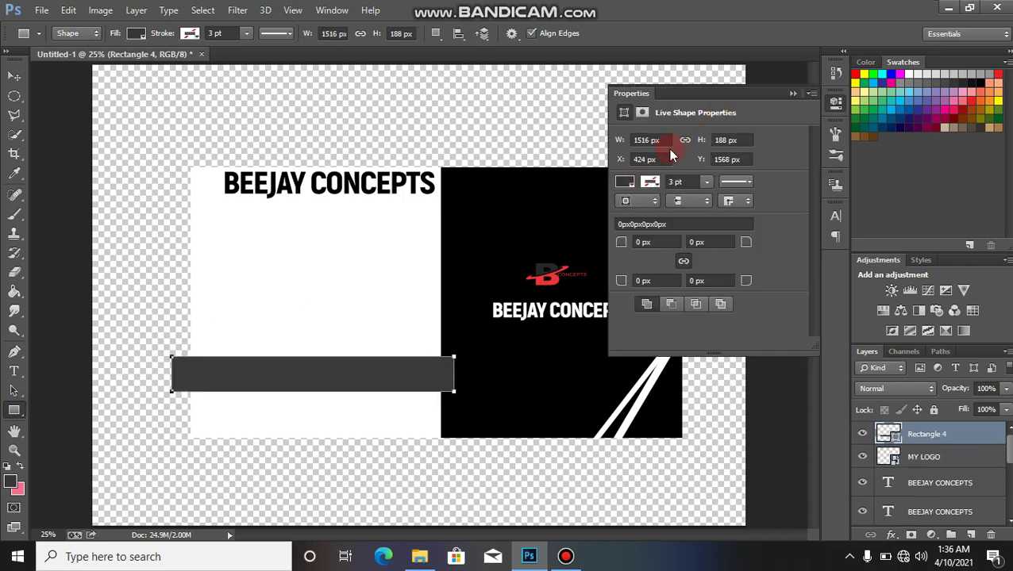
{"action": "left_click", "coordinate": [626, 183]}
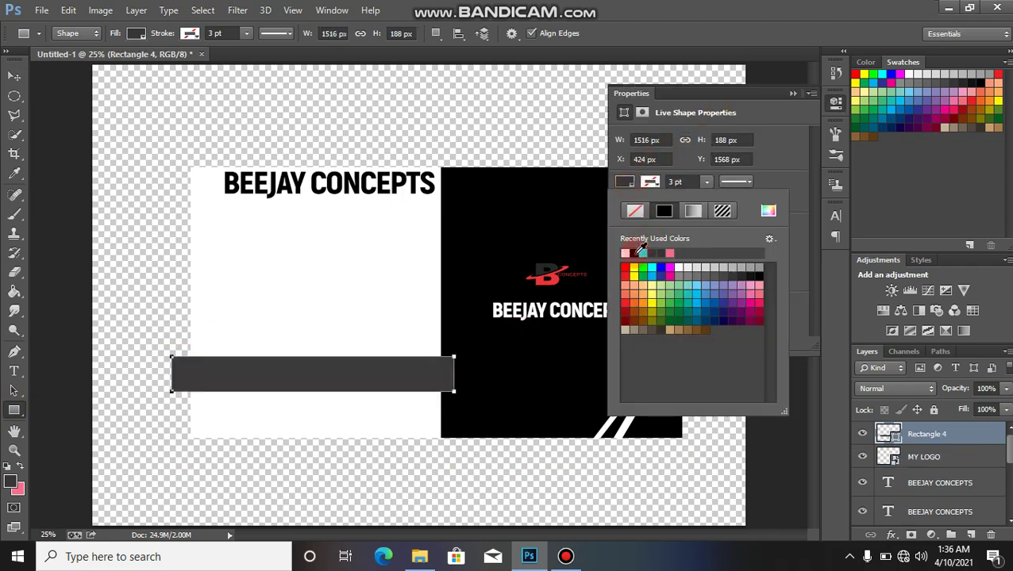
{"action": "left_click", "coordinate": [664, 210]}
{"action": "left_click", "coordinate": [792, 93]}
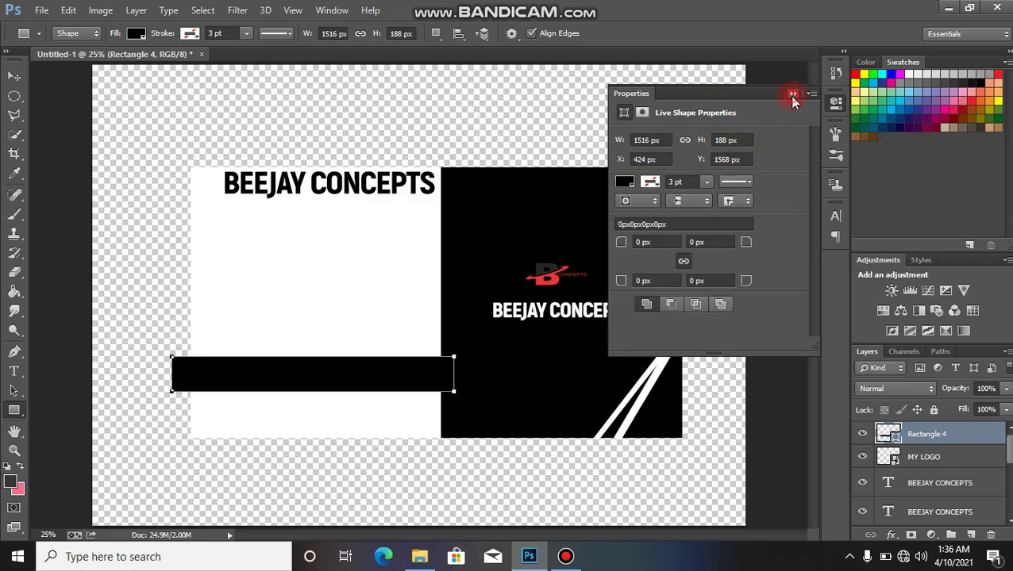
{"action": "left_click", "coordinate": [792, 93]}
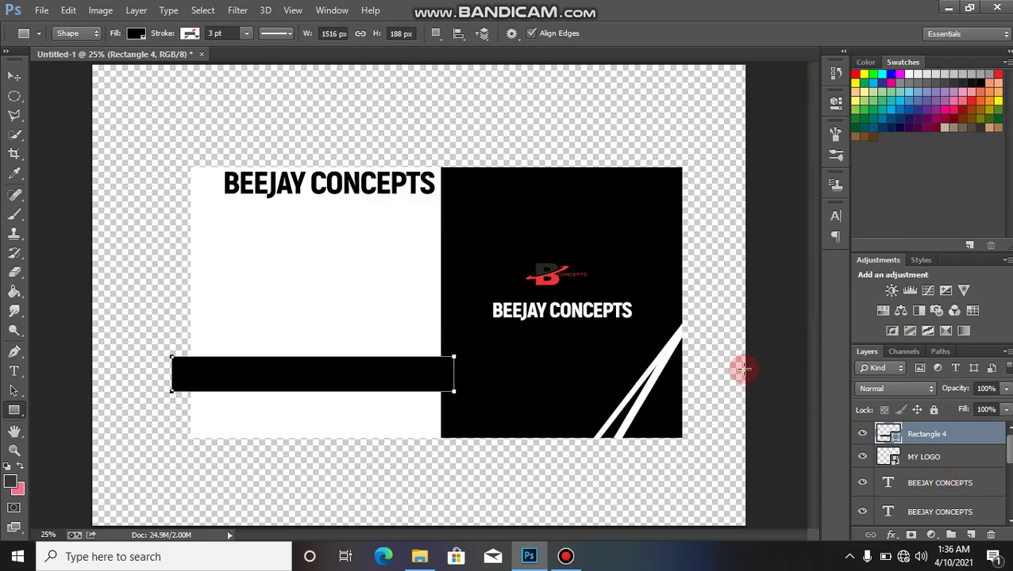
Step: Move Rectangle 4 above Rectangle 3 and make it a clipping mask
{"action": "key", "text": "v"}
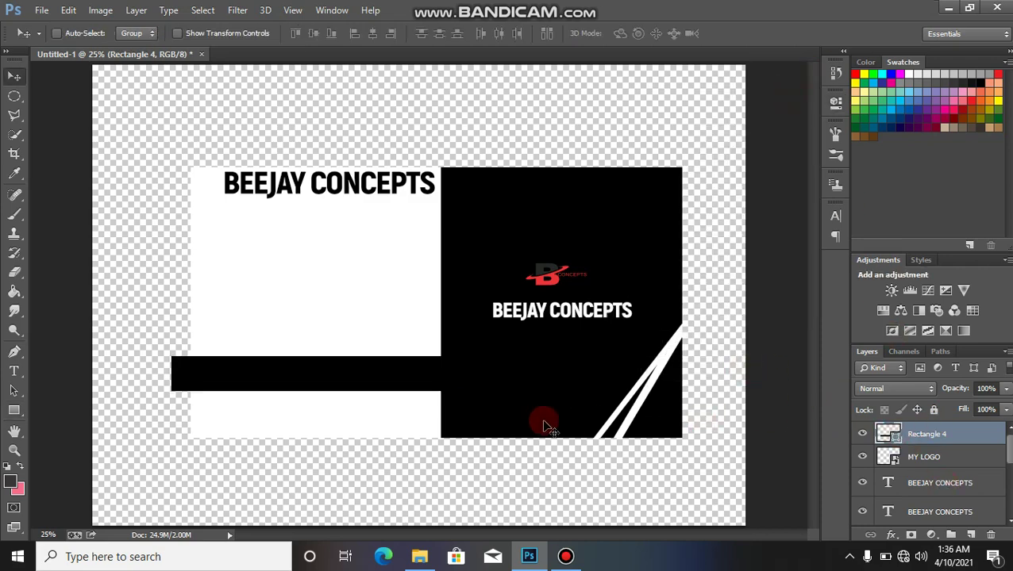
{"action": "right_click", "coordinate": [925, 436]}
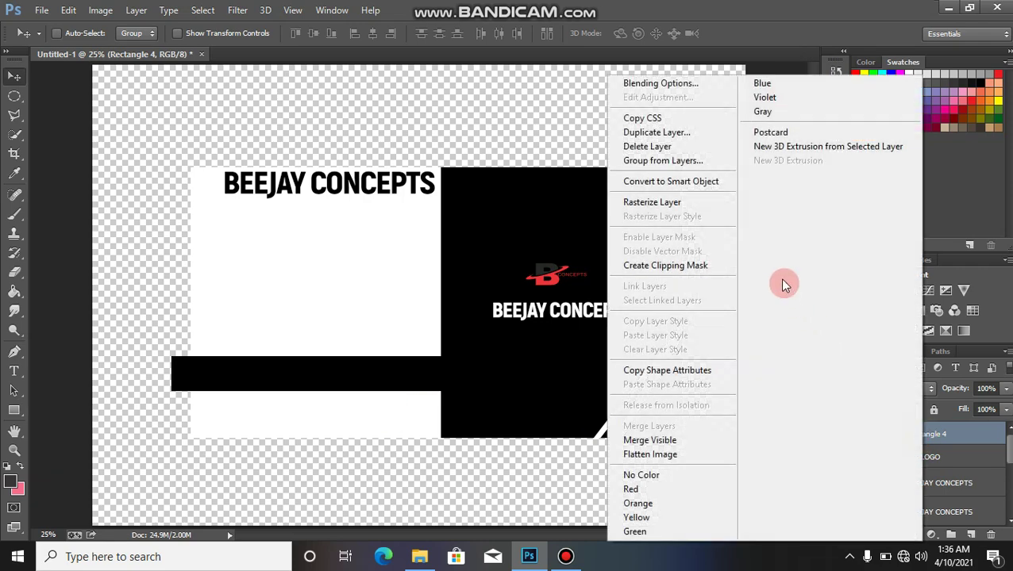
{"action": "left_click", "coordinate": [701, 264]}
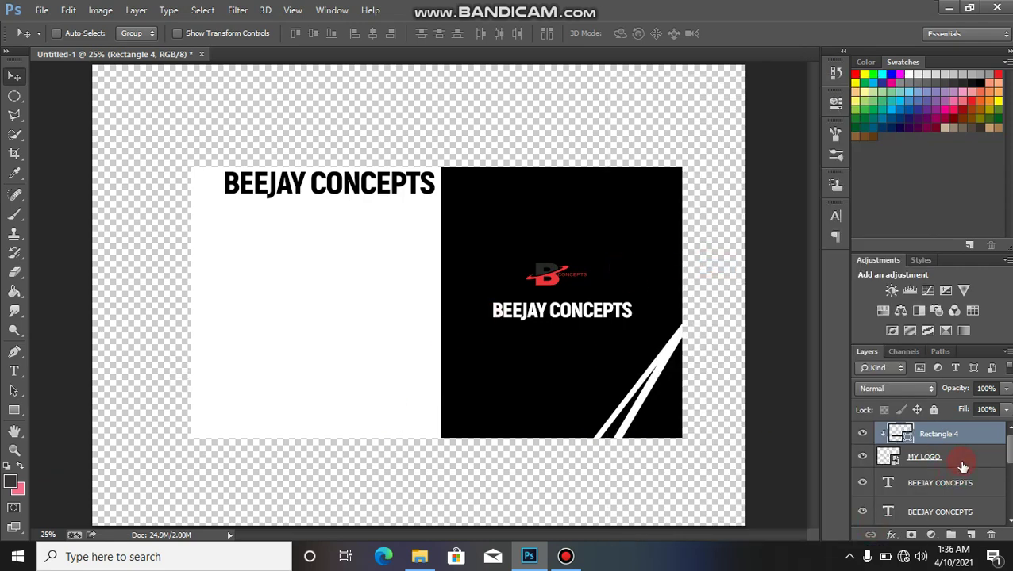
{"action": "left_click_drag", "start_coordinate": [964, 449], "coordinate": [936, 460]}
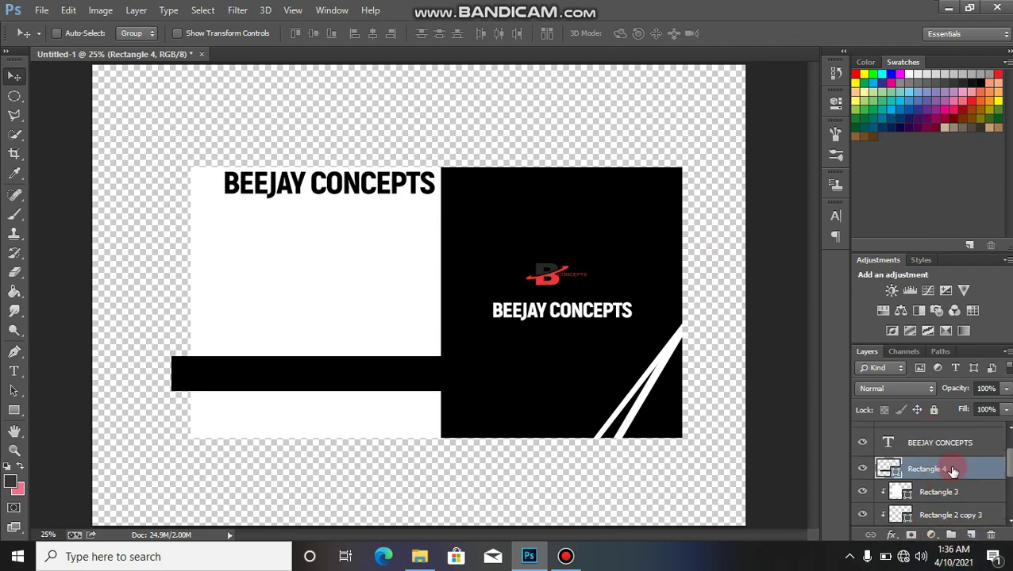
{"action": "right_click", "coordinate": [952, 471]}
{"action": "left_click", "coordinate": [687, 189]}
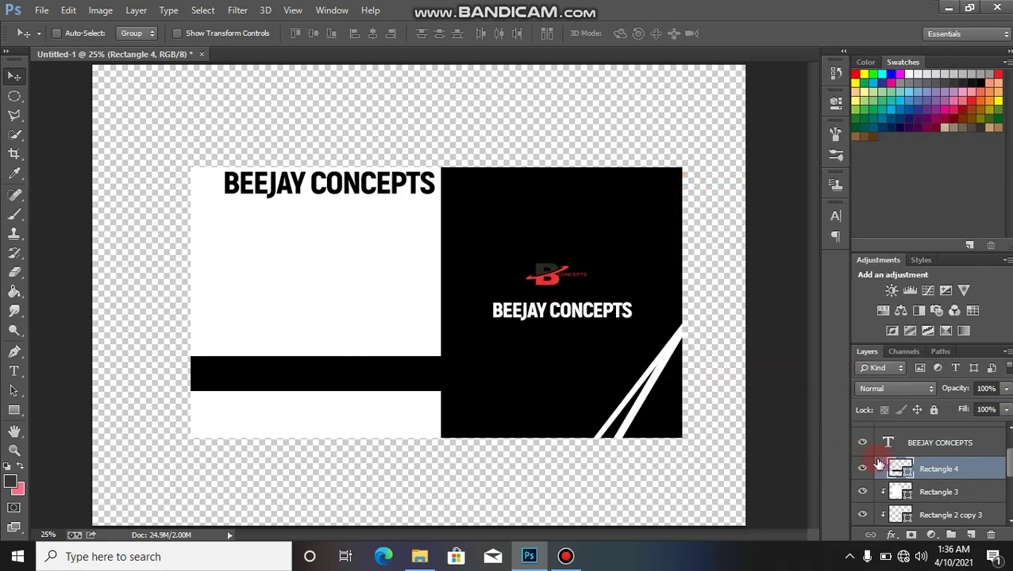
Step: Toggle the bar and white panel visibility to check the clip, then select the BEEJAY CONCEPTS layer
{"action": "left_click", "coordinate": [863, 471]}
{"action": "left_click", "coordinate": [862, 471]}
{"action": "left_click", "coordinate": [862, 492]}
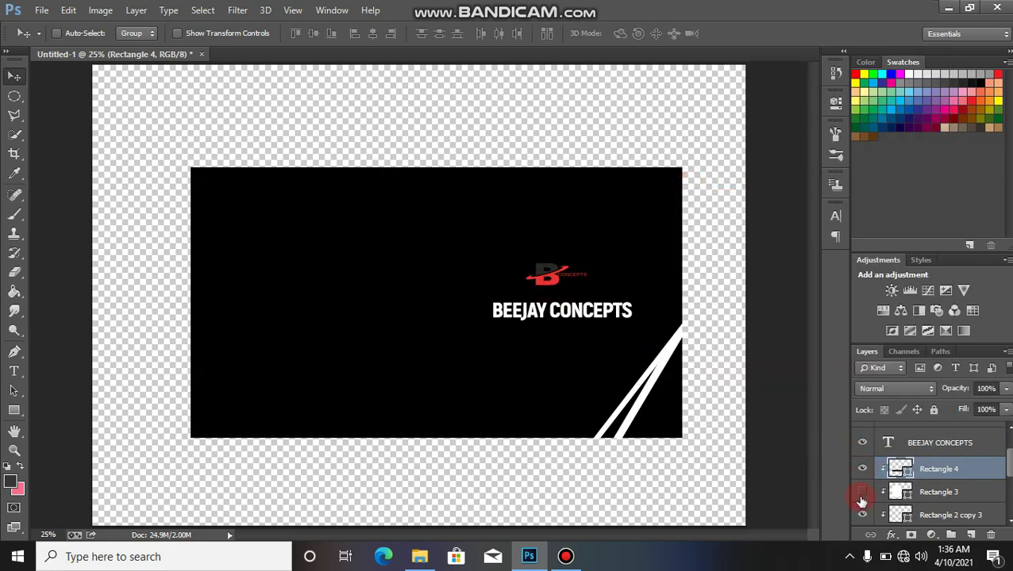
{"action": "left_click", "coordinate": [862, 492]}
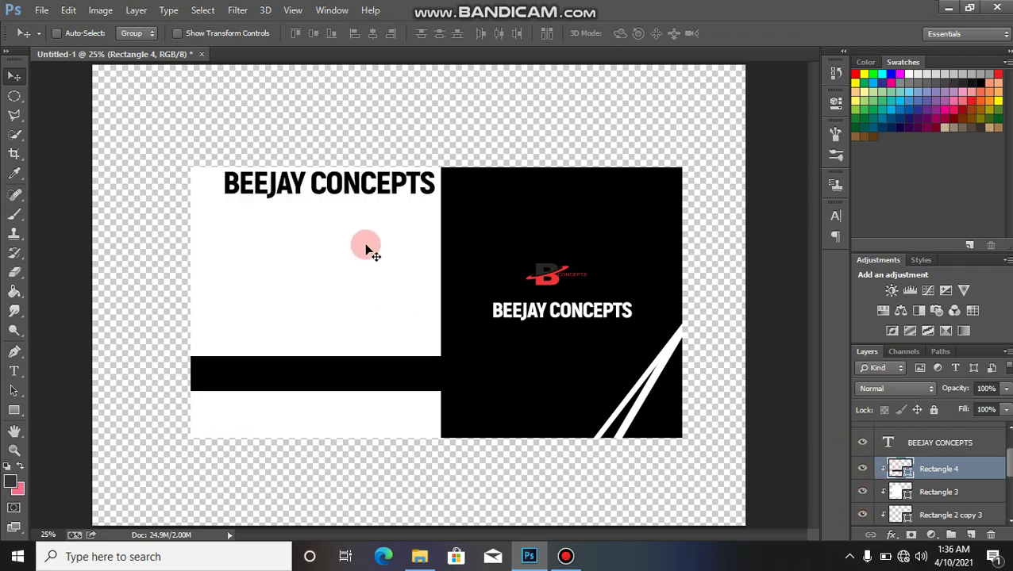
{"action": "left_click", "coordinate": [937, 469]}
{"action": "left_click_drag", "start_coordinate": [998, 468], "coordinate": [1009, 452]}
{"action": "left_click", "coordinate": [955, 454]}
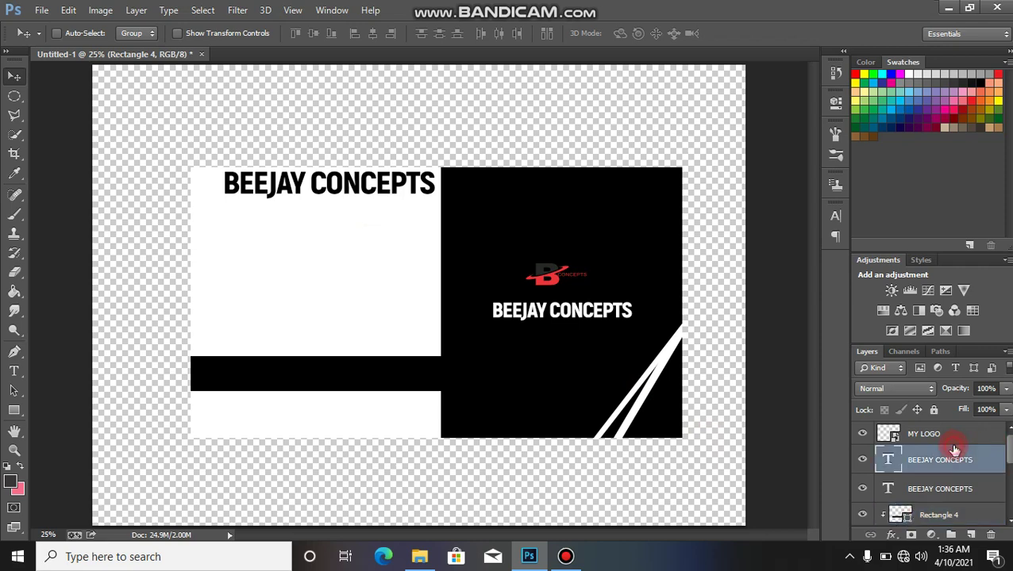
Step: Duplicate the title text, move it below the black bar, and colour it near-black
{"action": "key", "text": "ctrl+j"}
{"action": "left_click", "coordinate": [527, 294]}
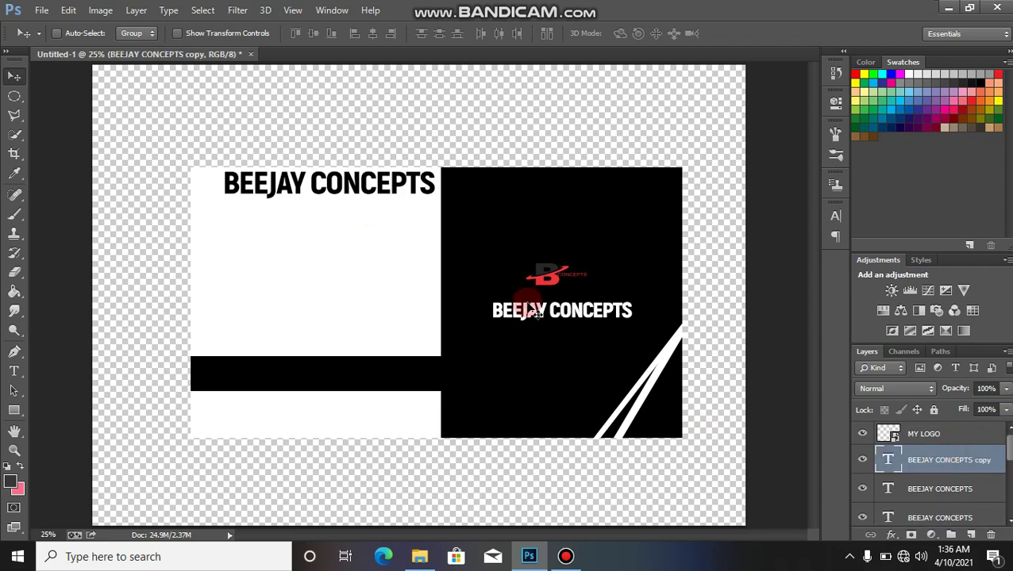
{"action": "left_click_drag", "start_coordinate": [534, 312], "coordinate": [288, 415]}
{"action": "key", "text": "t"}
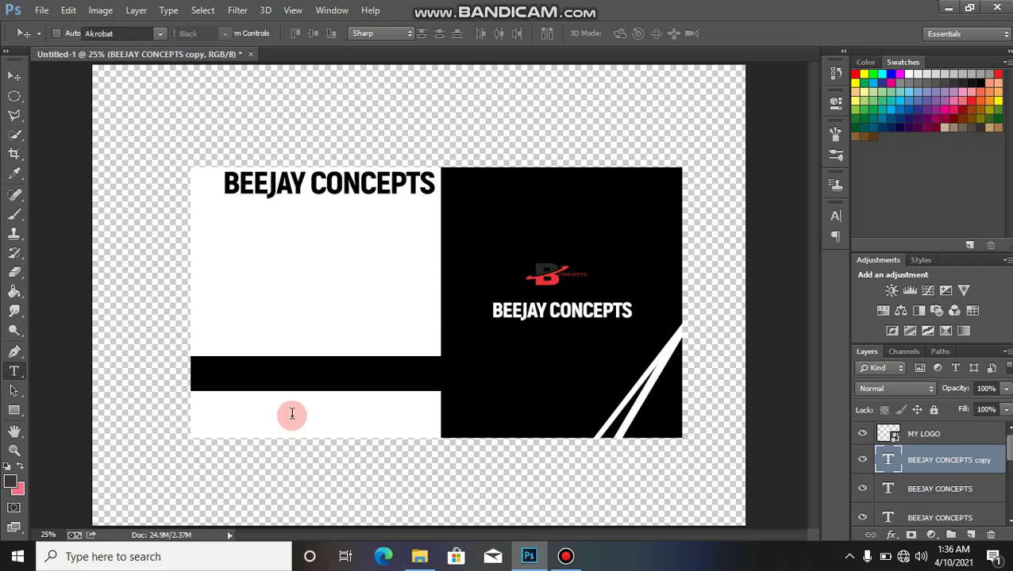
{"action": "left_click", "coordinate": [302, 416]}
{"action": "key", "text": "ctrl+a"}
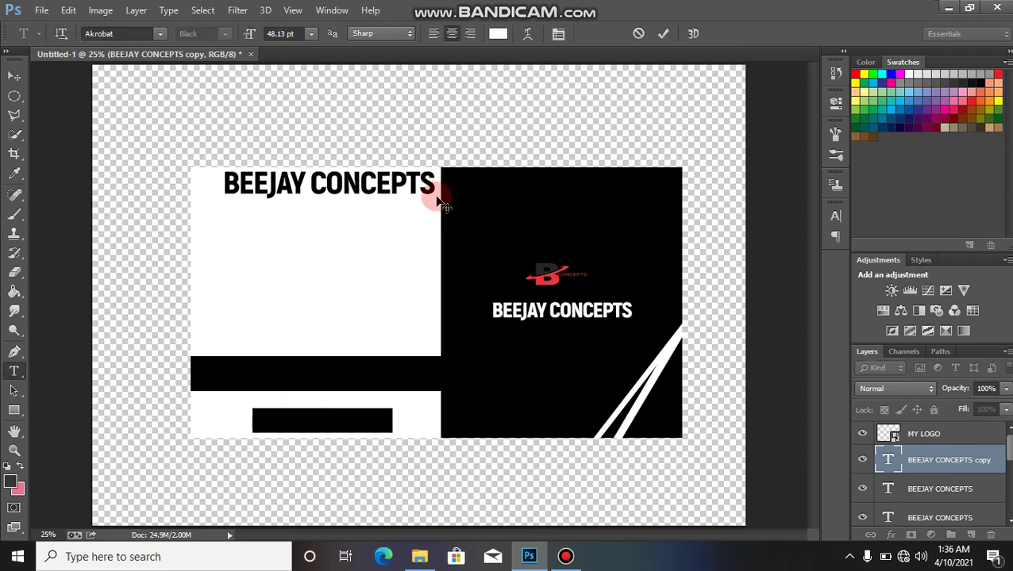
{"action": "left_click", "coordinate": [503, 38]}
{"action": "left_click", "coordinate": [618, 391]}
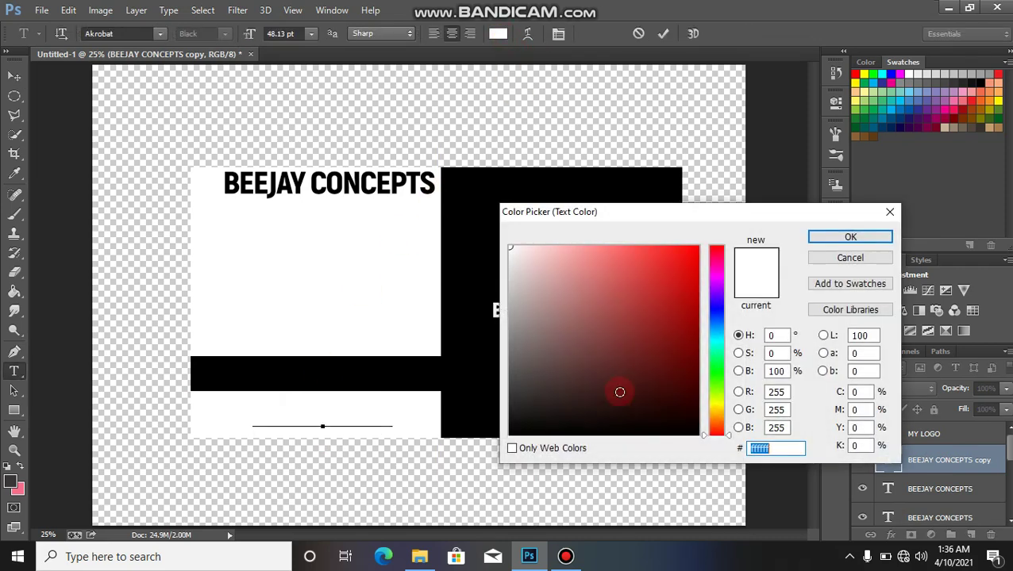
{"action": "left_click", "coordinate": [616, 419]}
{"action": "left_click", "coordinate": [822, 237]}
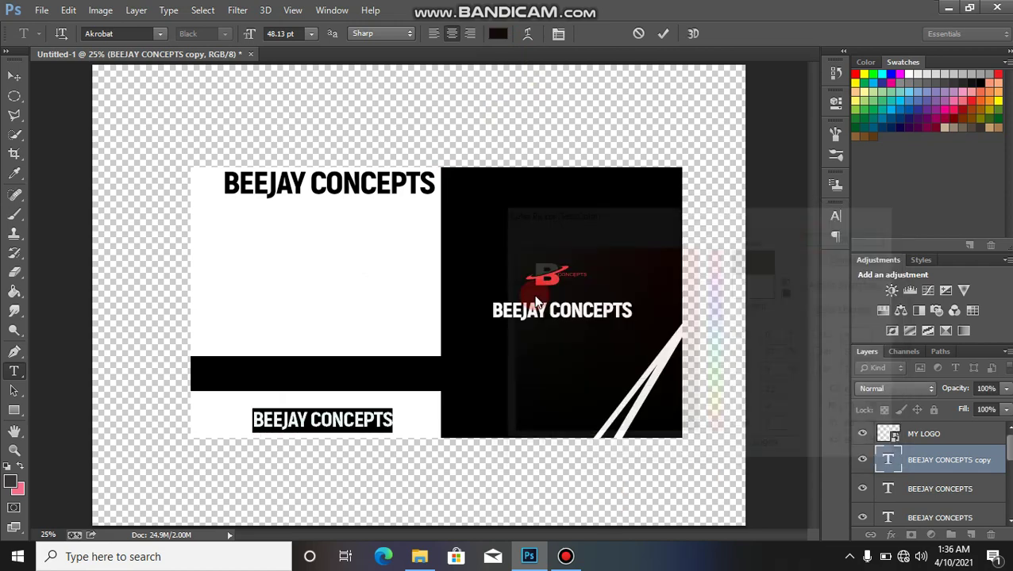
{"action": "left_click", "coordinate": [387, 418]}
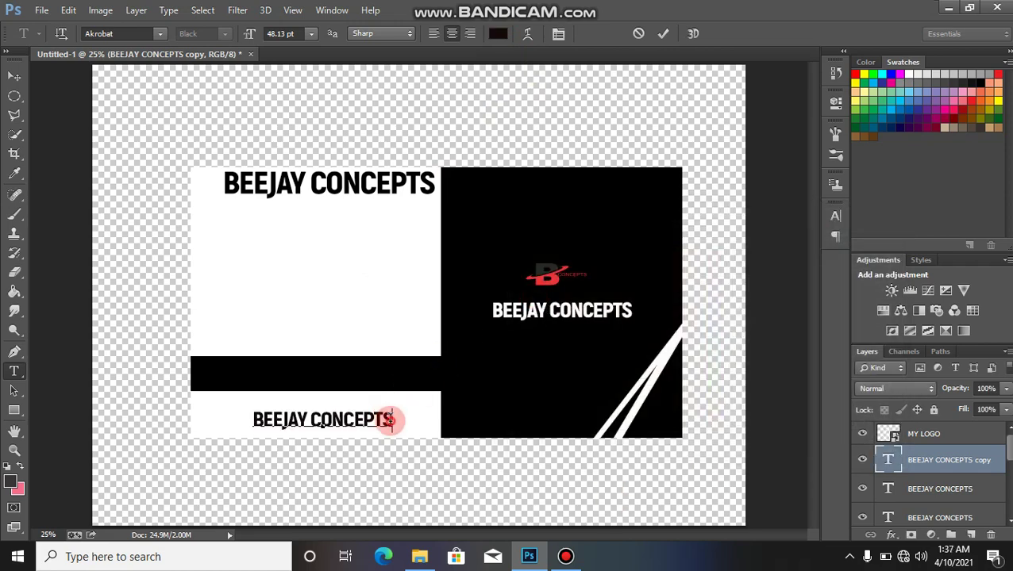
Step: Replace the copied text with the business phone number and commit it
{"action": "left_click_drag", "start_coordinate": [391, 420], "coordinate": [281, 424]}
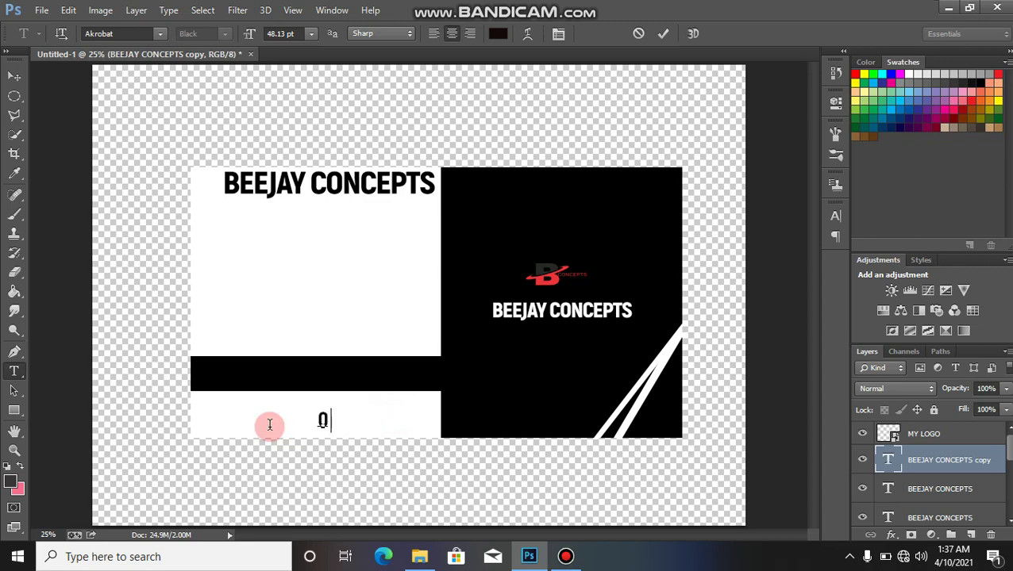
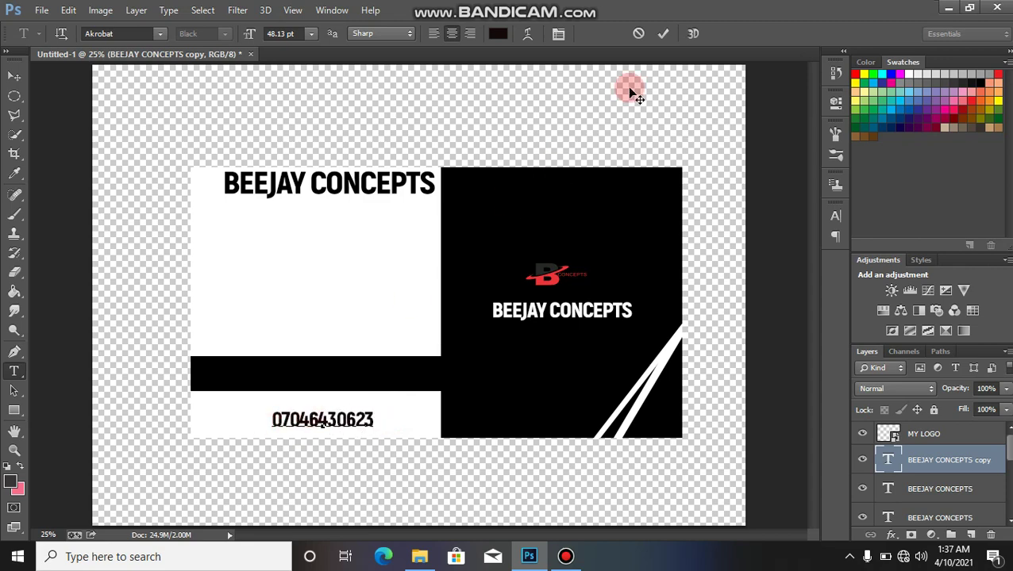
{"action": "left_click", "coordinate": [665, 33]}
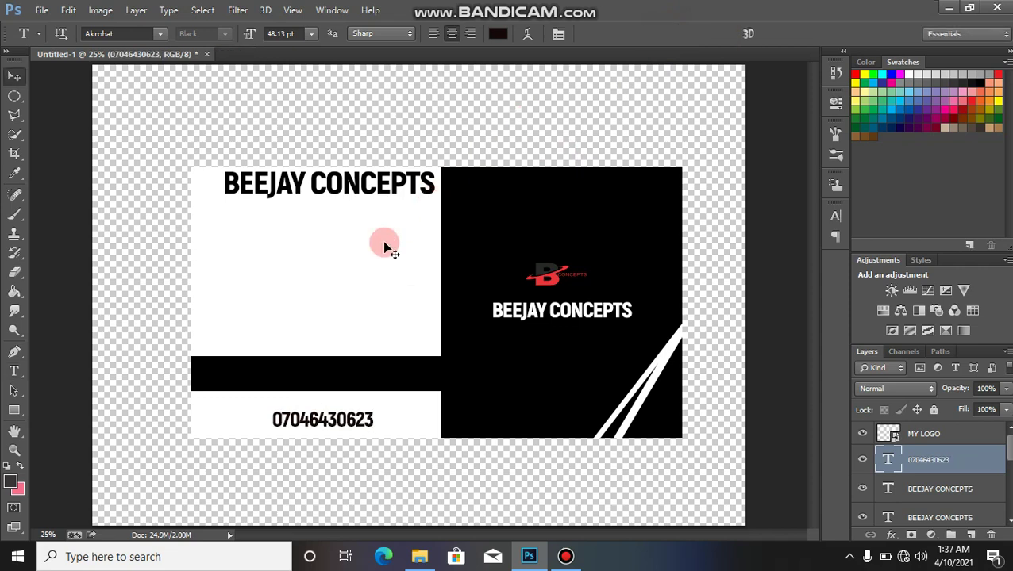
Step: Reorder layers, toggle the Rectangle 2 copy 3 shape's visibility, and select the MY LOGO layer
{"action": "key", "text": "v"}
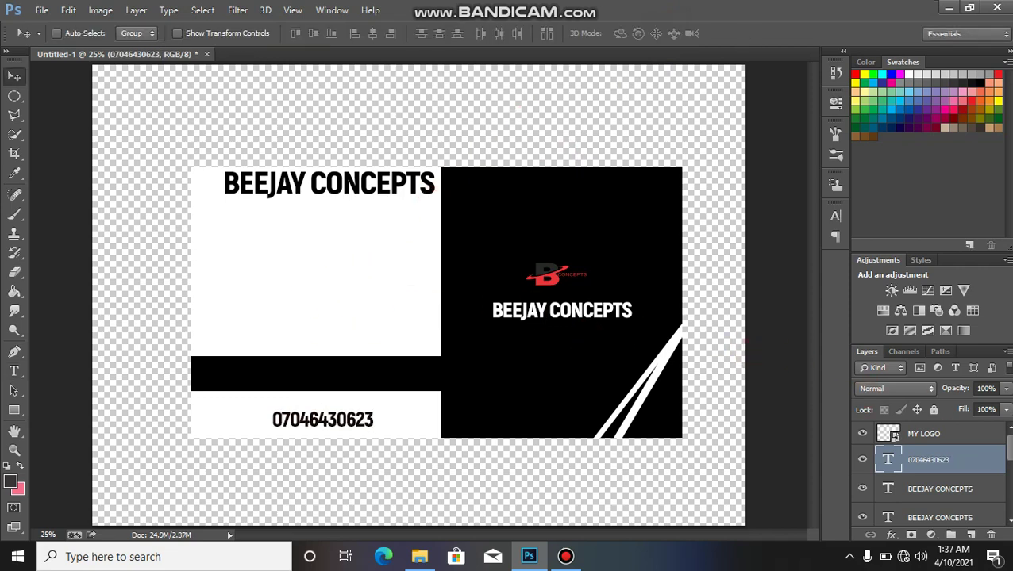
{"action": "left_click_drag", "start_coordinate": [1010, 447], "coordinate": [1003, 476]}
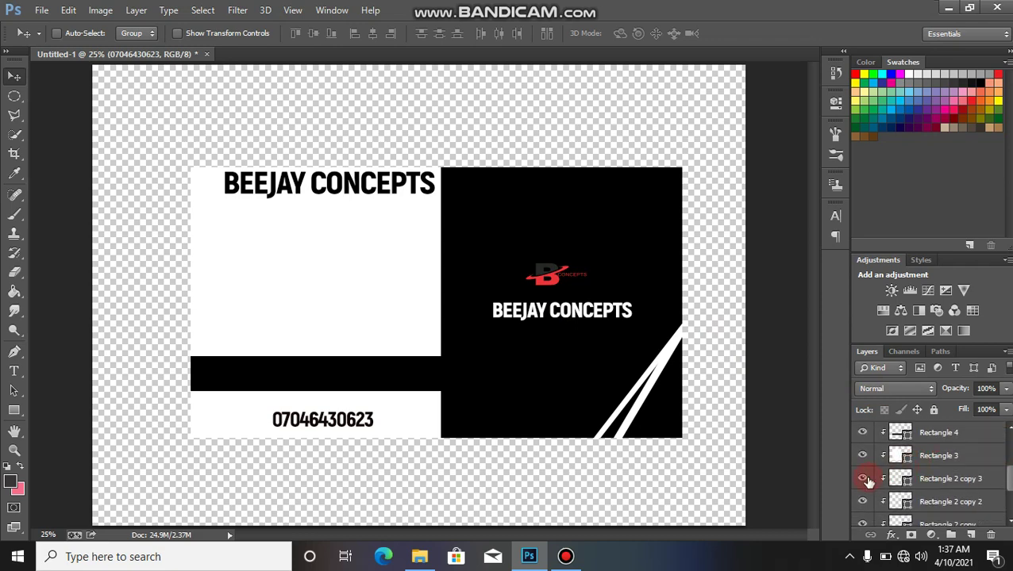
{"action": "left_click", "coordinate": [862, 480]}
{"action": "left_click", "coordinate": [862, 479]}
{"action": "left_click", "coordinate": [862, 481]}
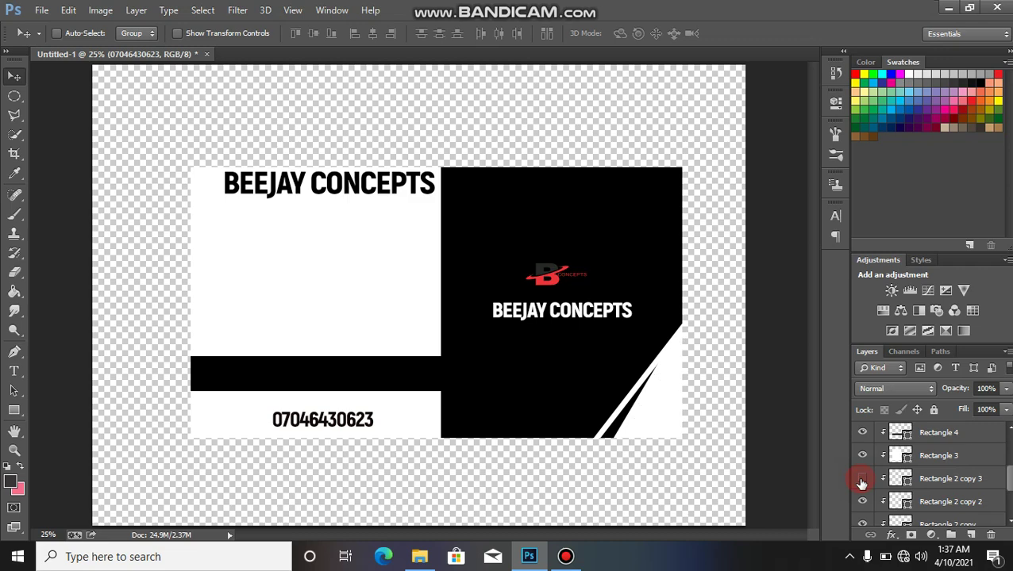
{"action": "left_click", "coordinate": [862, 480]}
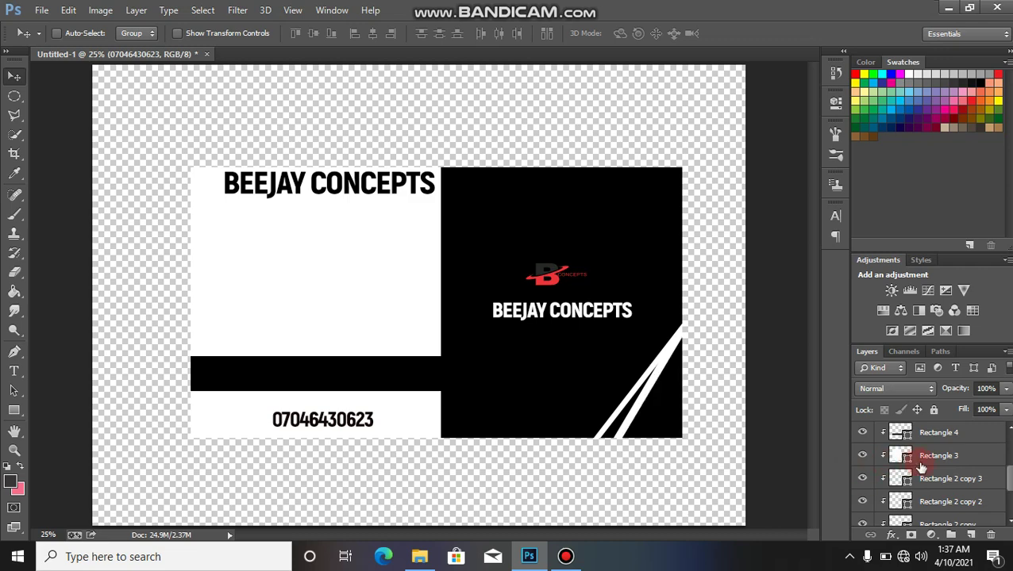
{"action": "left_click", "coordinate": [746, 425]}
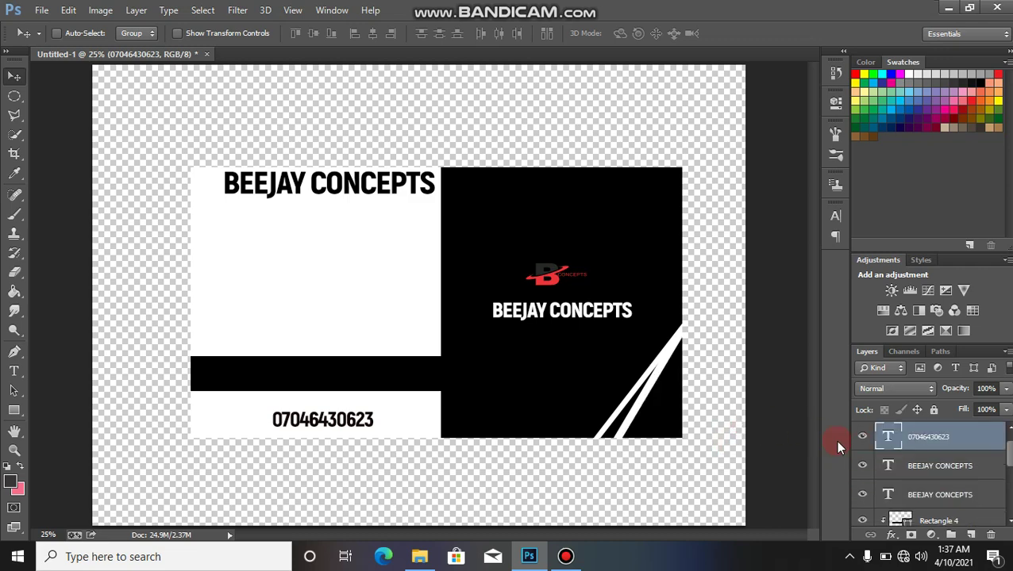
{"action": "left_click_drag", "start_coordinate": [1009, 454], "coordinate": [1010, 438]}
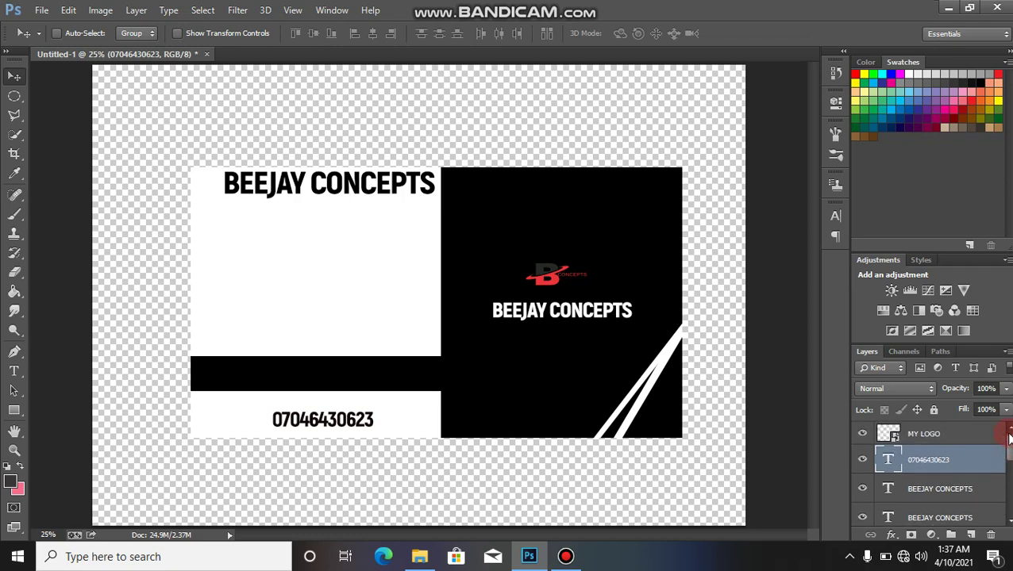
{"action": "left_click", "coordinate": [945, 443]}
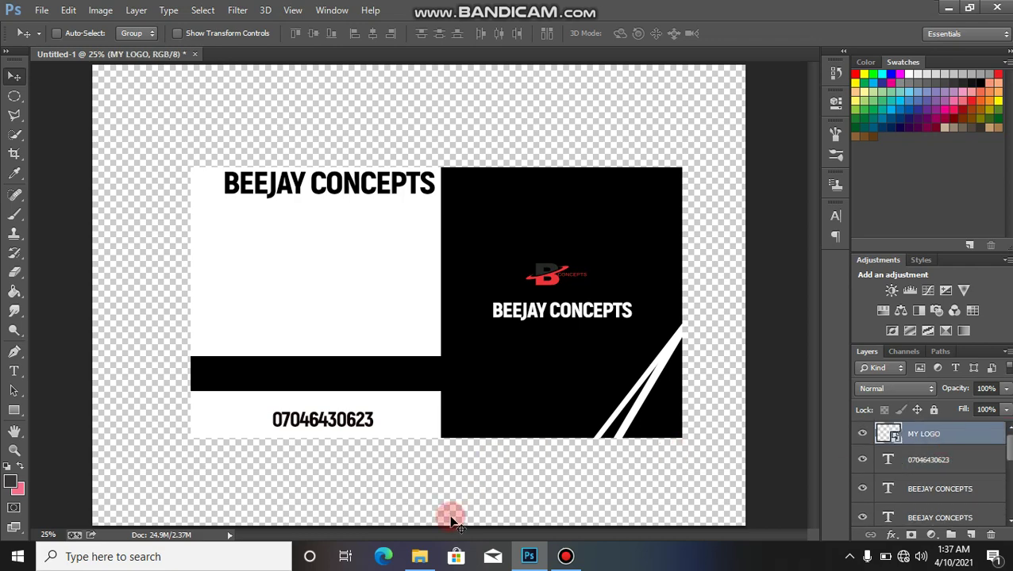
Step: Draw a small black ellipse dot near the white panel's left edge
{"action": "left_click_drag", "start_coordinate": [13, 408], "coordinate": [54, 436]}
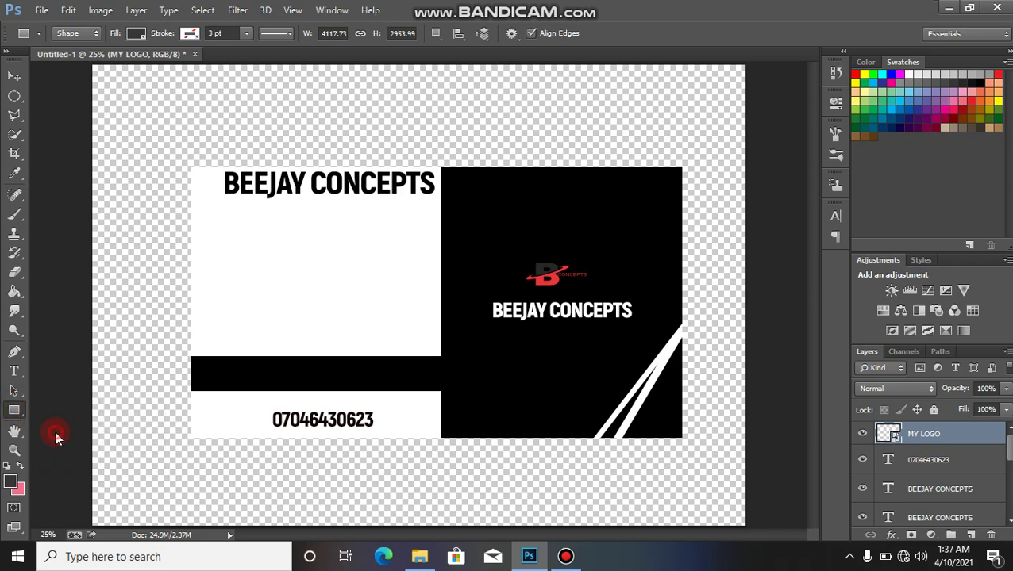
{"action": "left_click_drag", "start_coordinate": [198, 244], "coordinate": [203, 251]}
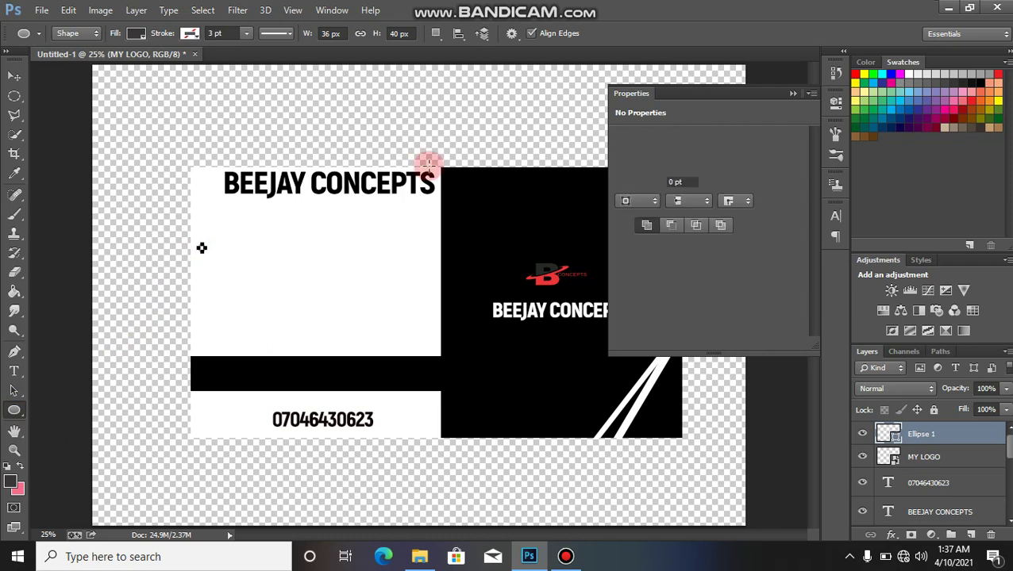
{"action": "left_click", "coordinate": [625, 182]}
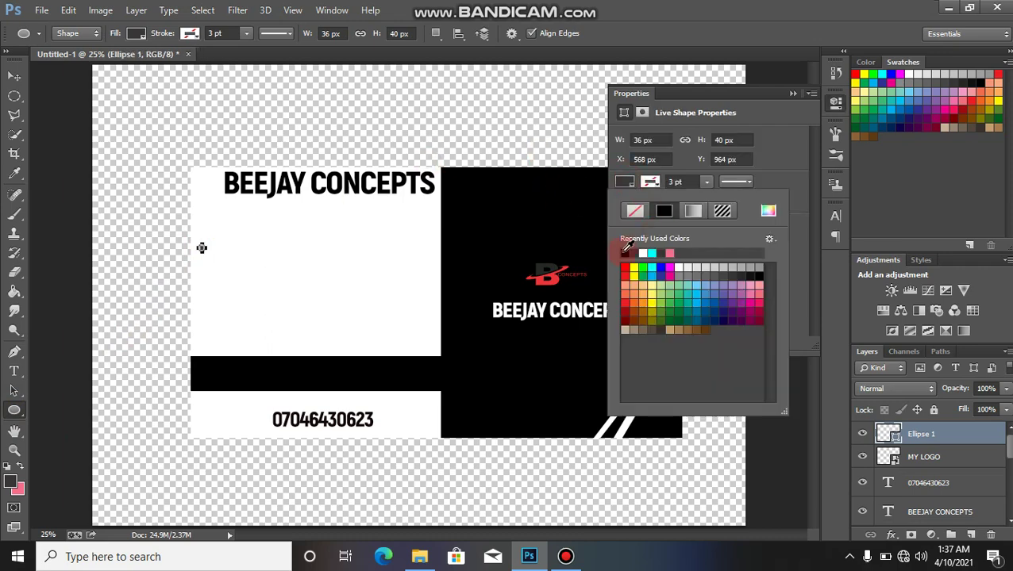
{"action": "left_click", "coordinate": [795, 94]}
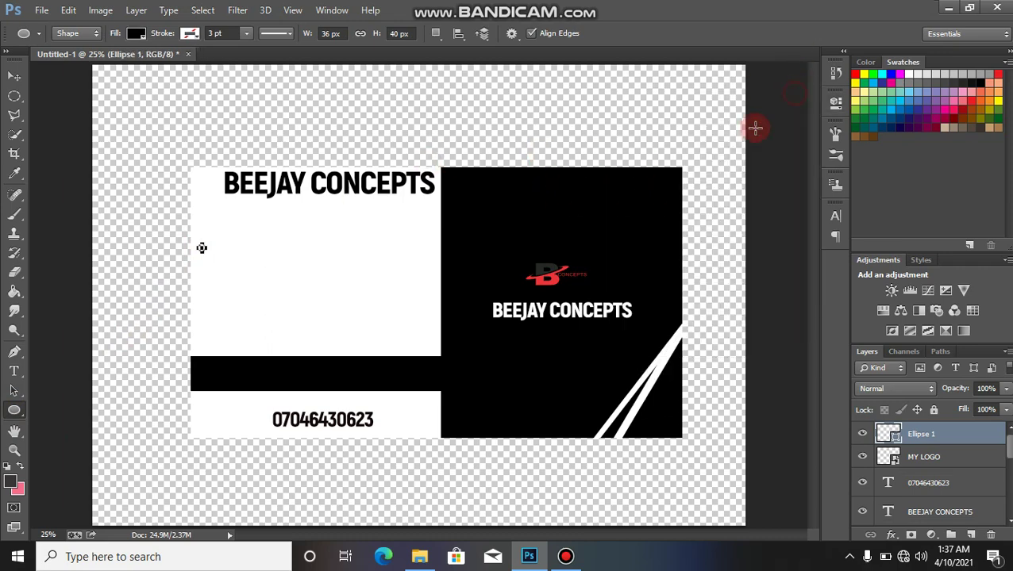
Step: Duplicate the dot and stack two copies straight below it in a column
{"action": "key", "text": "v"}
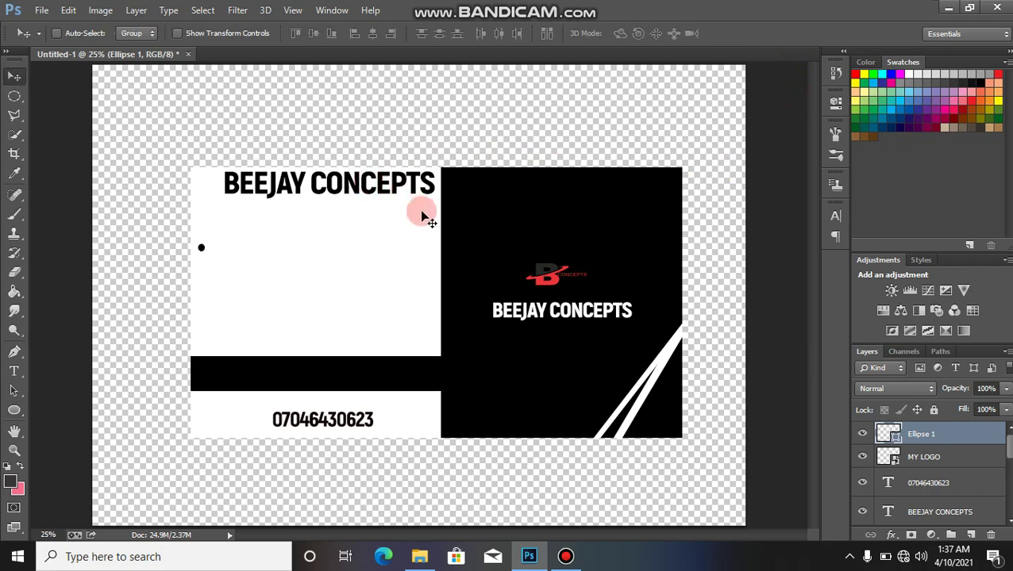
{"action": "key", "text": "ctrl+j"}
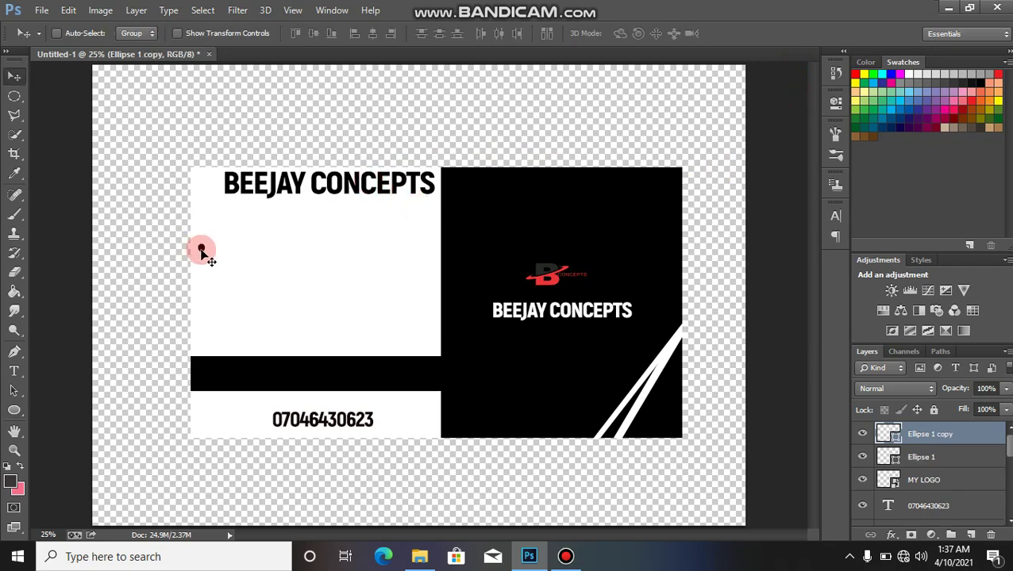
{"action": "left_click_drag", "start_coordinate": [202, 252], "coordinate": [204, 272]}
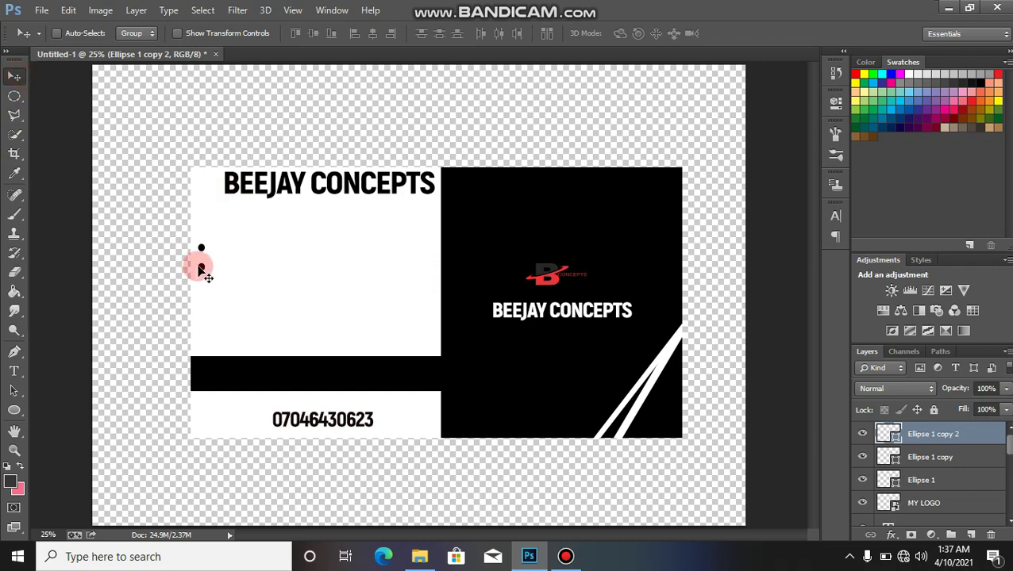
{"action": "mouse_move", "coordinate": [201, 271]}
{"action": "left_mouse_down"}
{"action": "mouse_move", "coordinate": [201, 305]}
{"action": "mouse_move", "coordinate": [200, 291]}
{"action": "left_mouse_up"}
{"action": "key", "text": "t"}
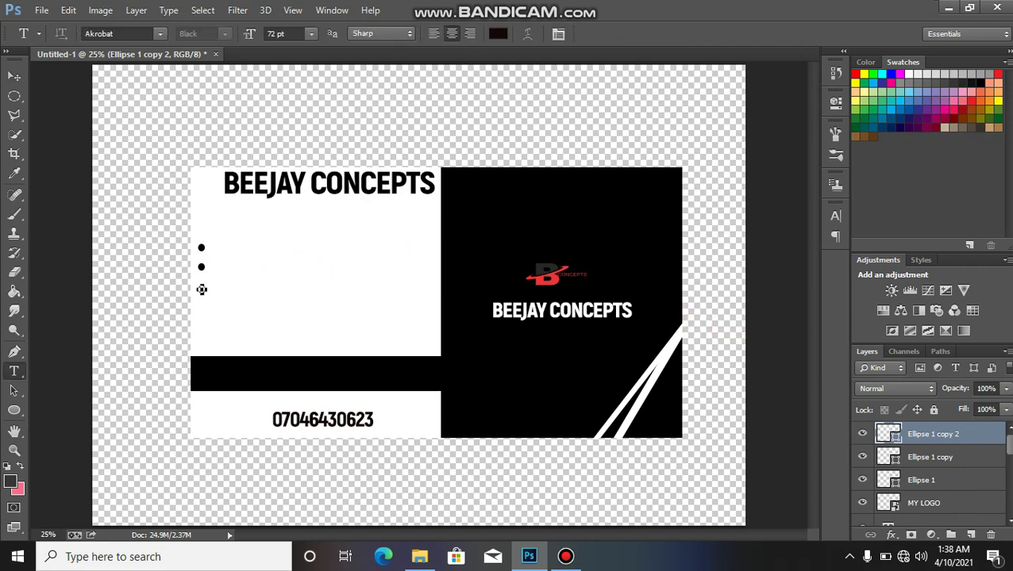
Step: Duplicate the phone-number layer and move the copy beside the third bullet
{"action": "scroll", "coordinate": [973, 474], "scroll_direction": "down", "scroll_amount": 2}
{"action": "left_click", "coordinate": [952, 474]}
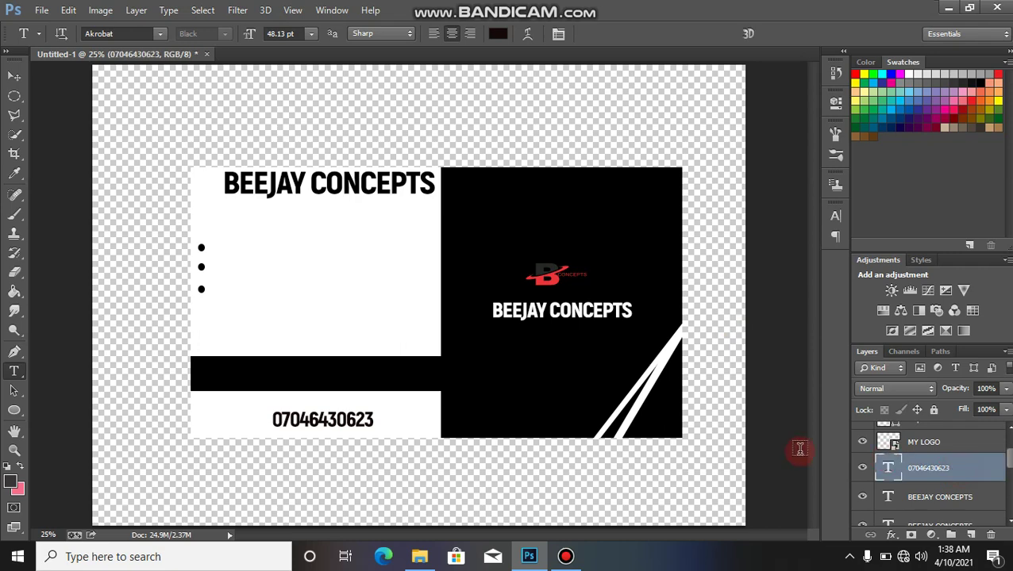
{"action": "key", "text": "ctrl+j"}
{"action": "key", "text": "v"}
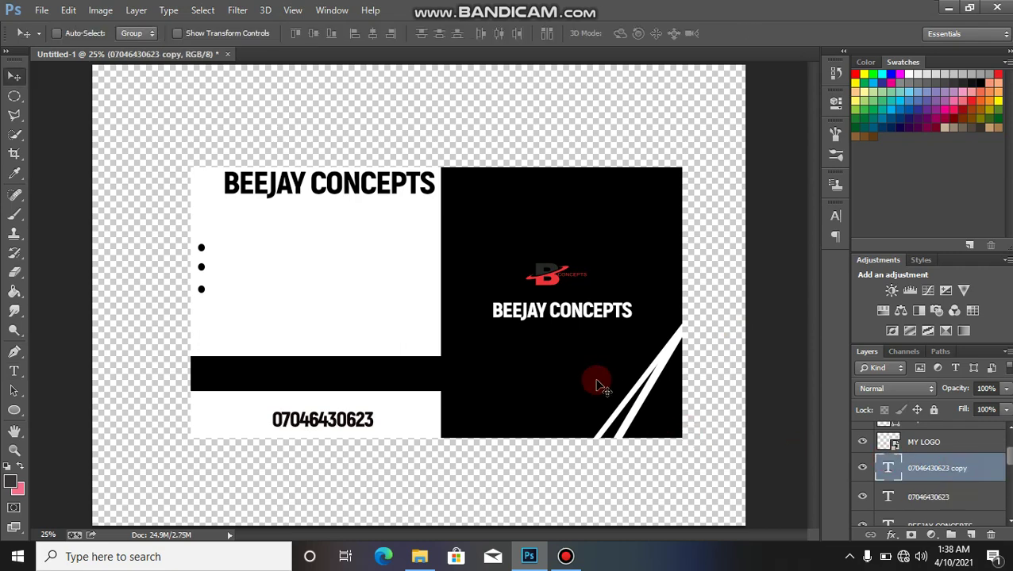
{"action": "left_click_drag", "start_coordinate": [367, 416], "coordinate": [308, 292]}
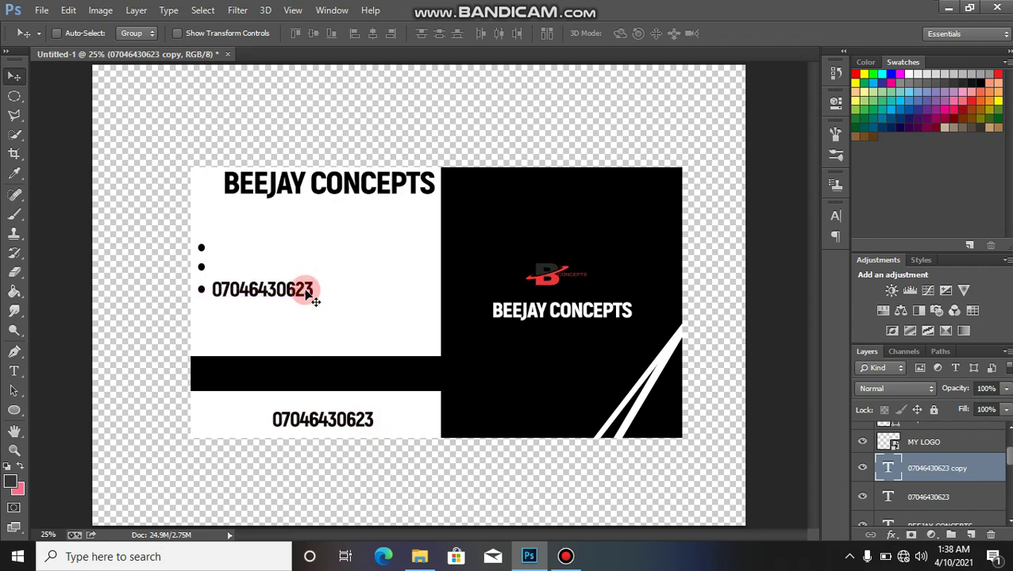
Step: Retype the copied text as the business's town name and commit it
{"action": "key", "text": "t"}
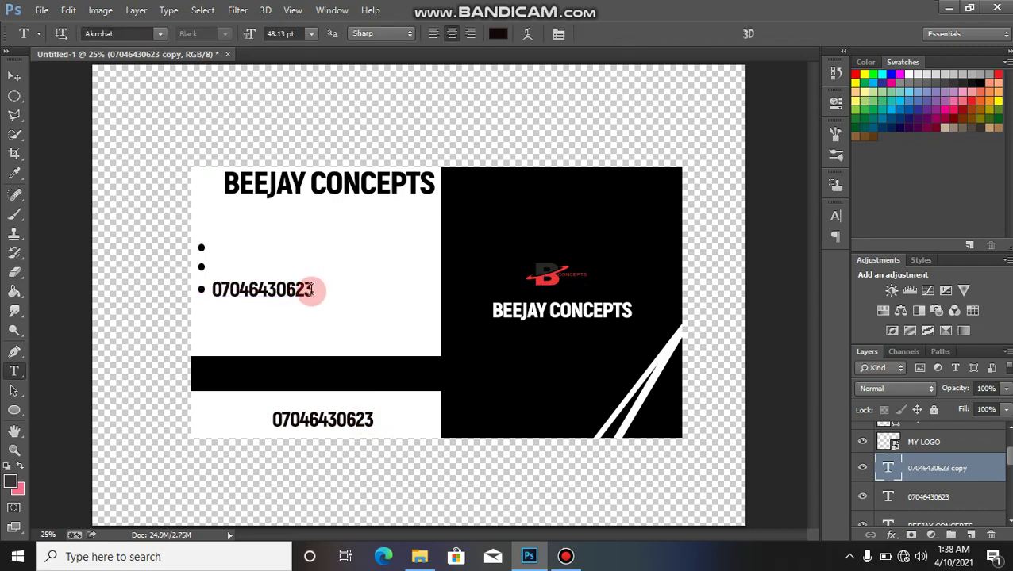
{"action": "left_click_drag", "start_coordinate": [311, 290], "coordinate": [209, 294]}
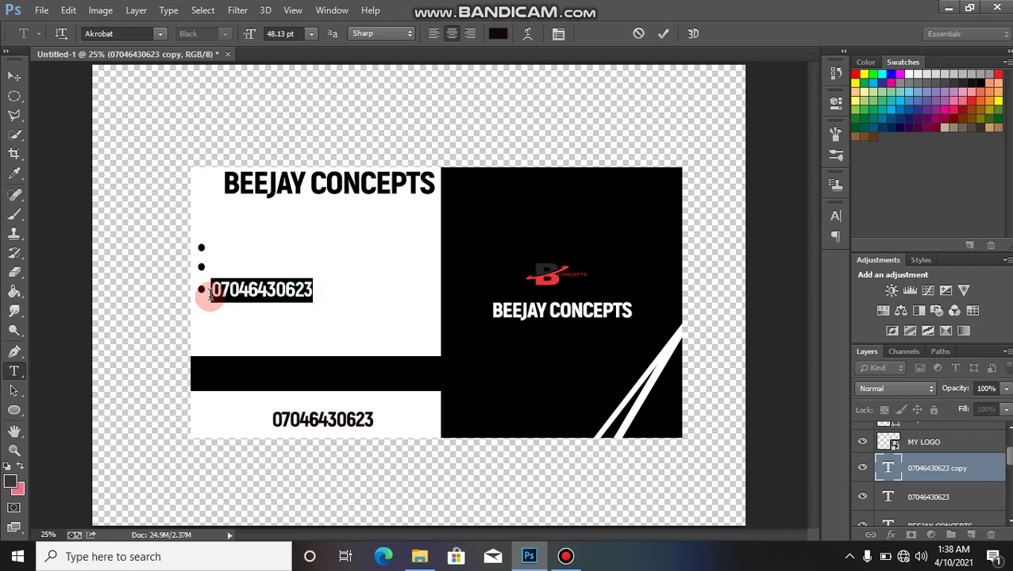
{"action": "type", "text": "BU"}
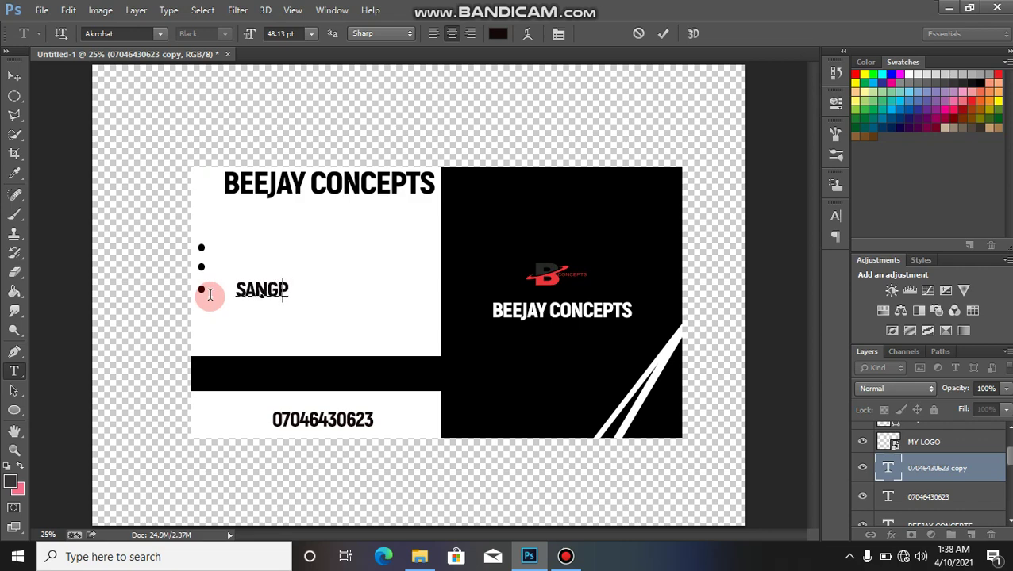
{"action": "type", "text": "TA"}
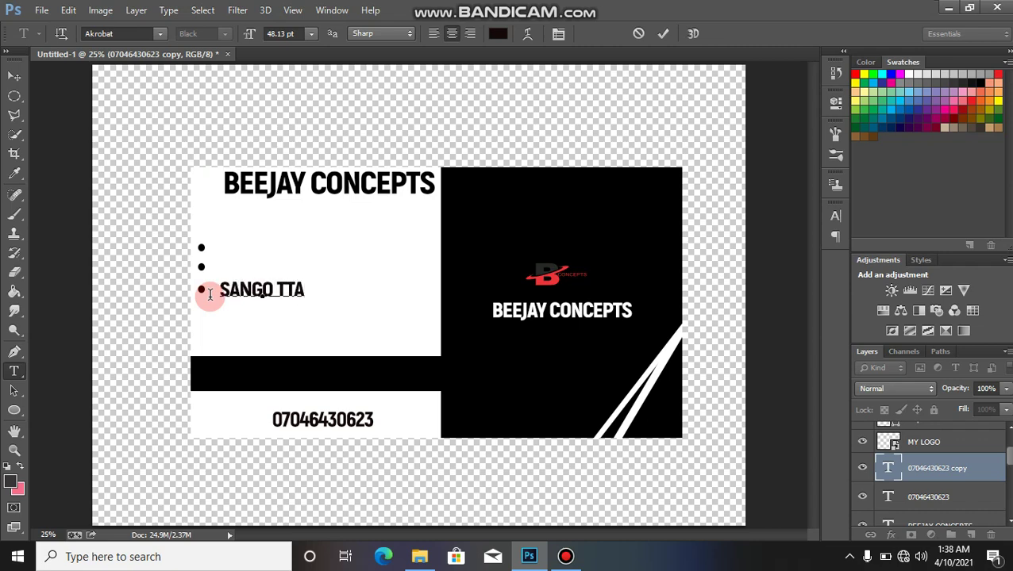
{"action": "left_click", "coordinate": [279, 286]}
{"action": "type", "text": "O"}
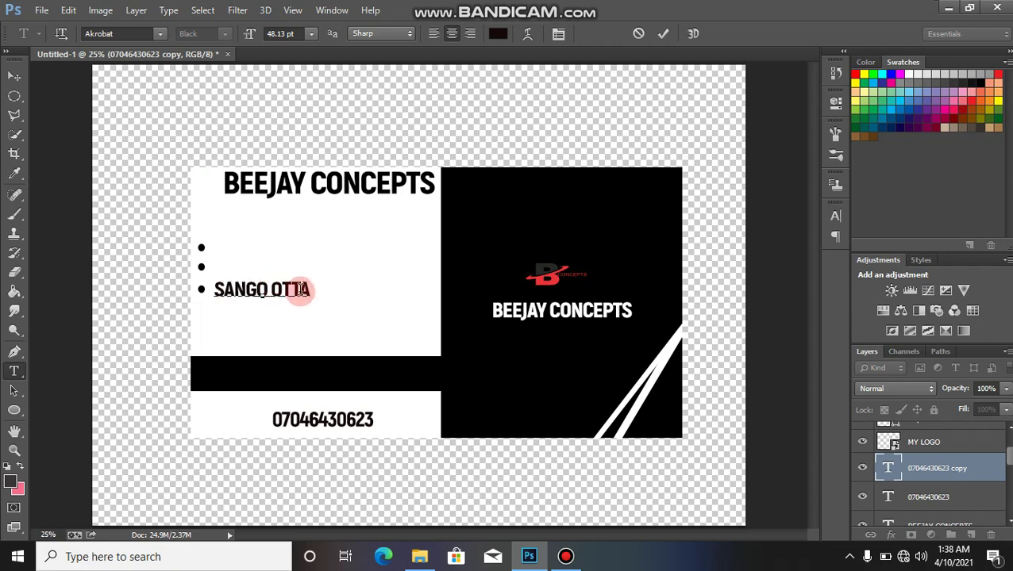
{"action": "left_click", "coordinate": [300, 290]}
{"action": "key", "text": "BackSpace"}
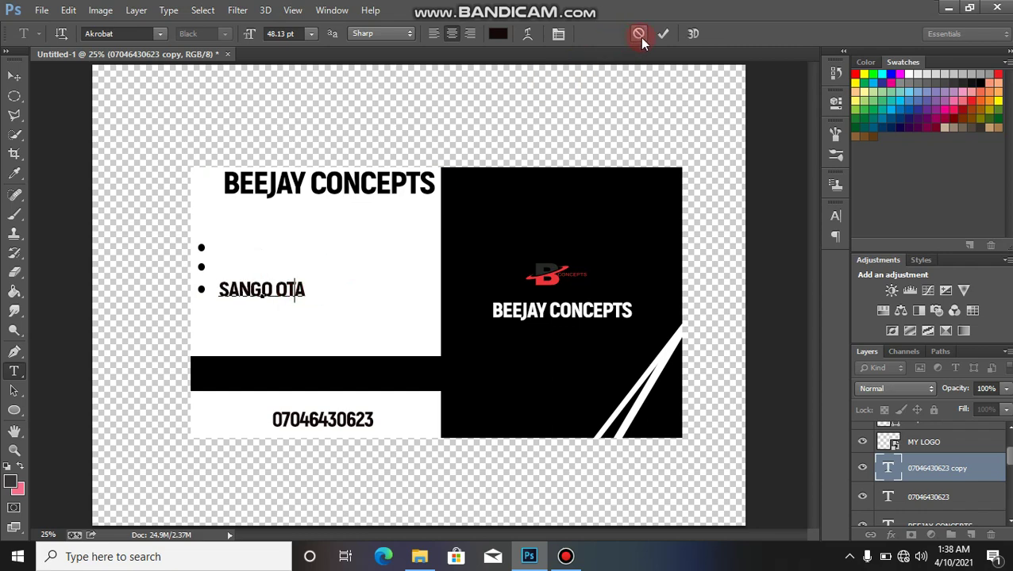
{"action": "left_click", "coordinate": [665, 33]}
Step: Squash the town name to 71.86% height and nudge it toward the bullets
{"action": "key", "text": "v"}
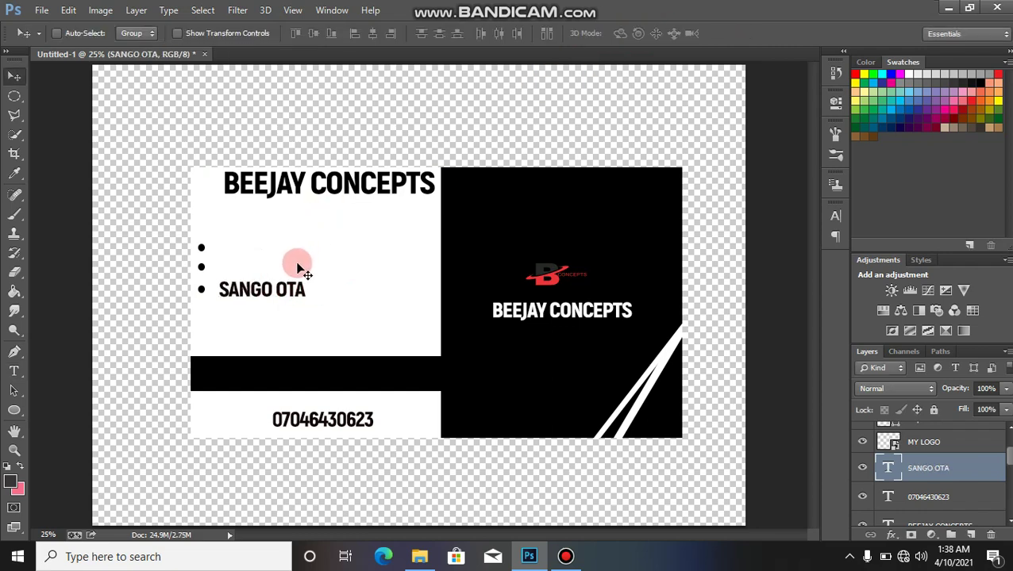
{"action": "key", "text": "ctrl+t"}
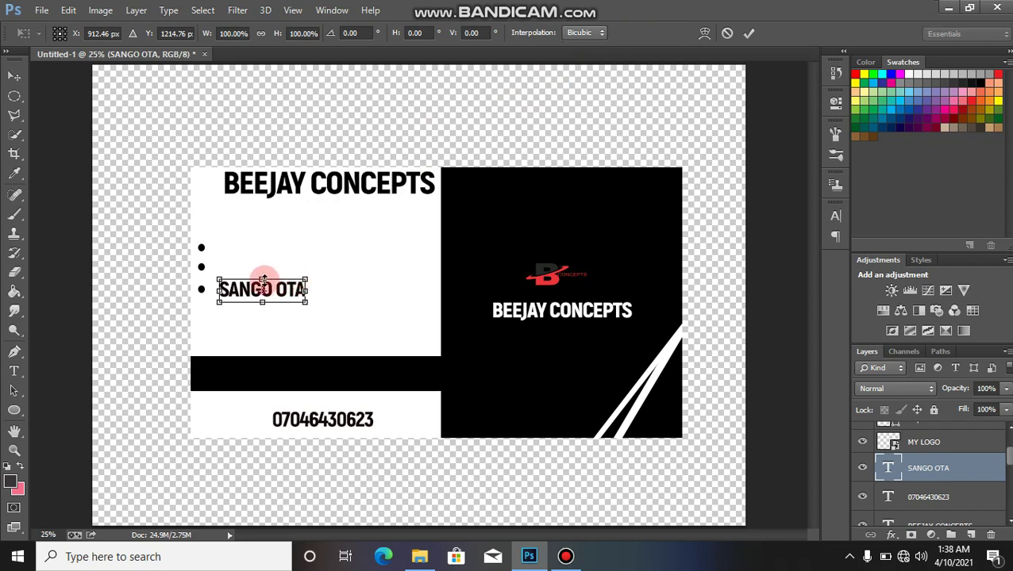
{"action": "left_click_drag", "start_coordinate": [261, 279], "coordinate": [271, 294]}
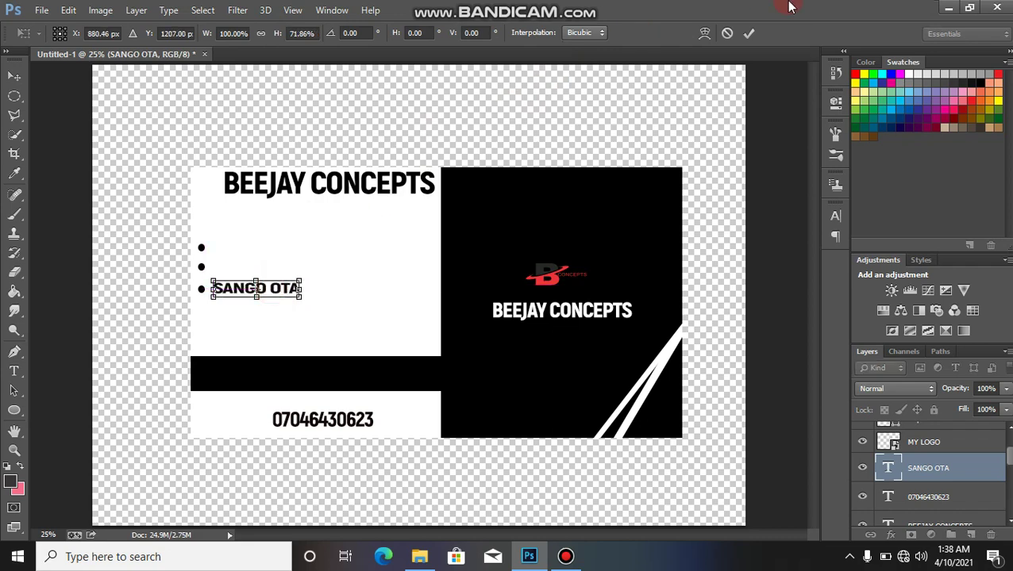
{"action": "left_click", "coordinate": [750, 32]}
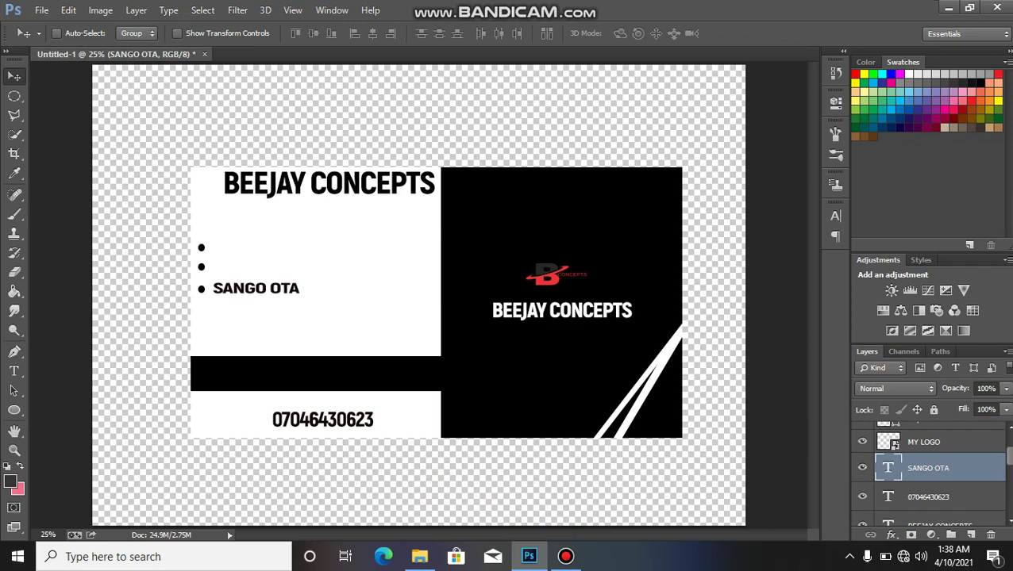
Step: Drag the images (32) mockup photo from drive (D:) UUI onto the Photoshop canvas
{"action": "scroll", "coordinate": [936, 476], "scroll_direction": "up", "scroll_amount": 2}
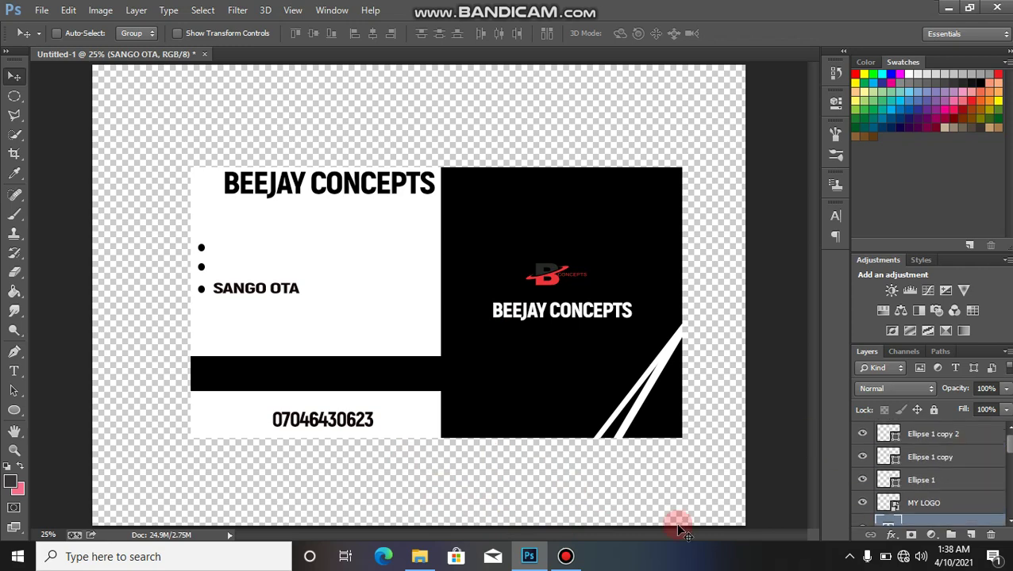
{"action": "mouse_move", "coordinate": [438, 562]}
{"action": "left_click", "coordinate": [431, 528]}
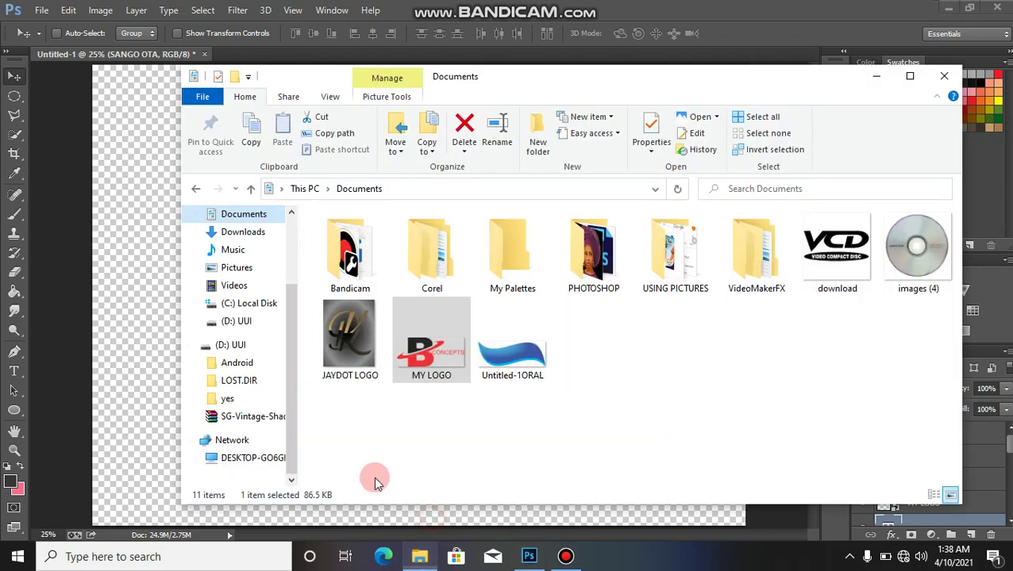
{"action": "left_click", "coordinate": [238, 346]}
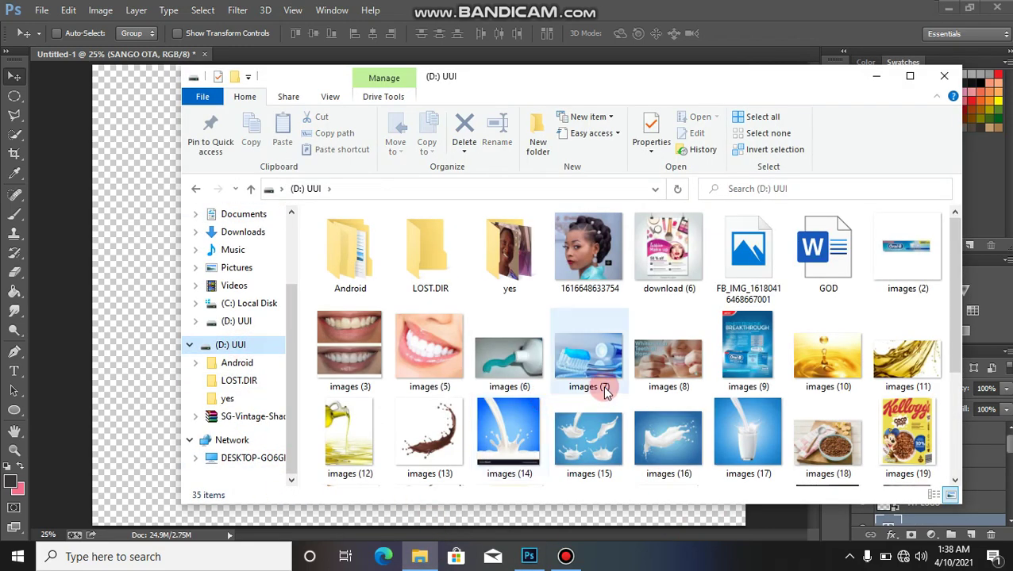
{"action": "left_click", "coordinate": [955, 389]}
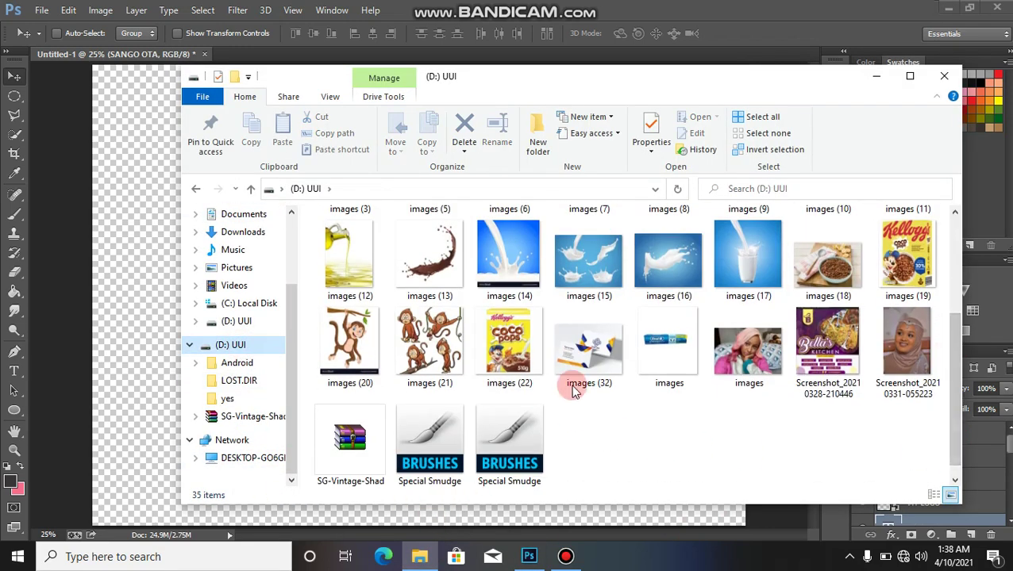
{"action": "left_click_drag", "start_coordinate": [583, 384], "coordinate": [156, 334]}
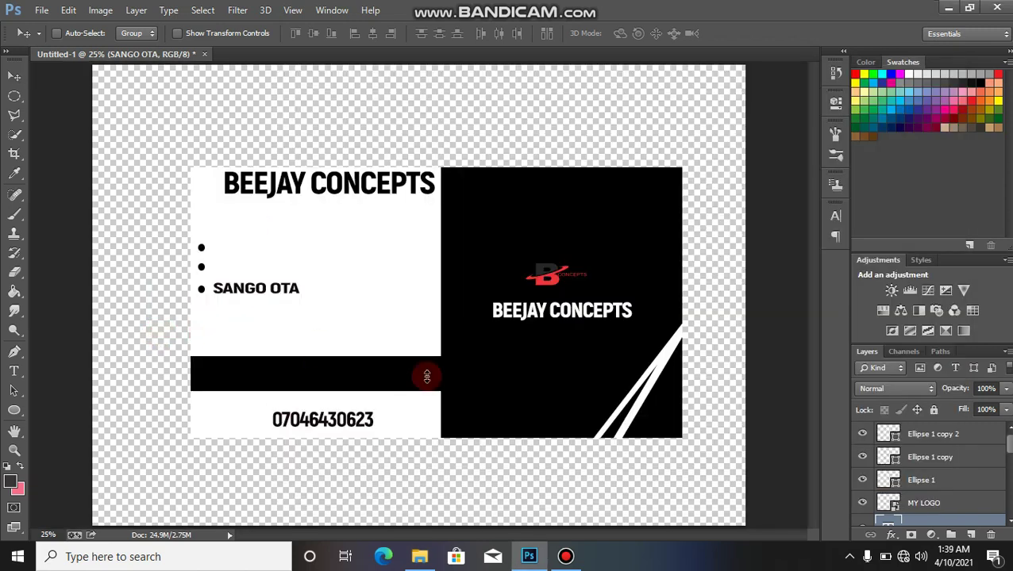
Step: Commit the placed images (32) mockup, move its layer to the top, and open its smart object contents
{"action": "left_click", "coordinate": [750, 34]}
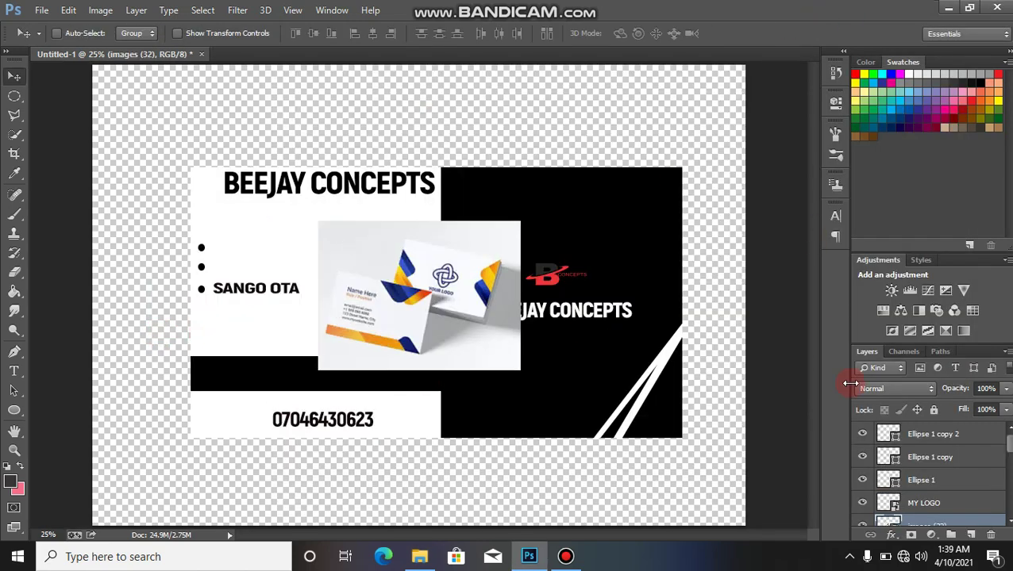
{"action": "left_click_drag", "start_coordinate": [1010, 446], "coordinate": [1010, 451]}
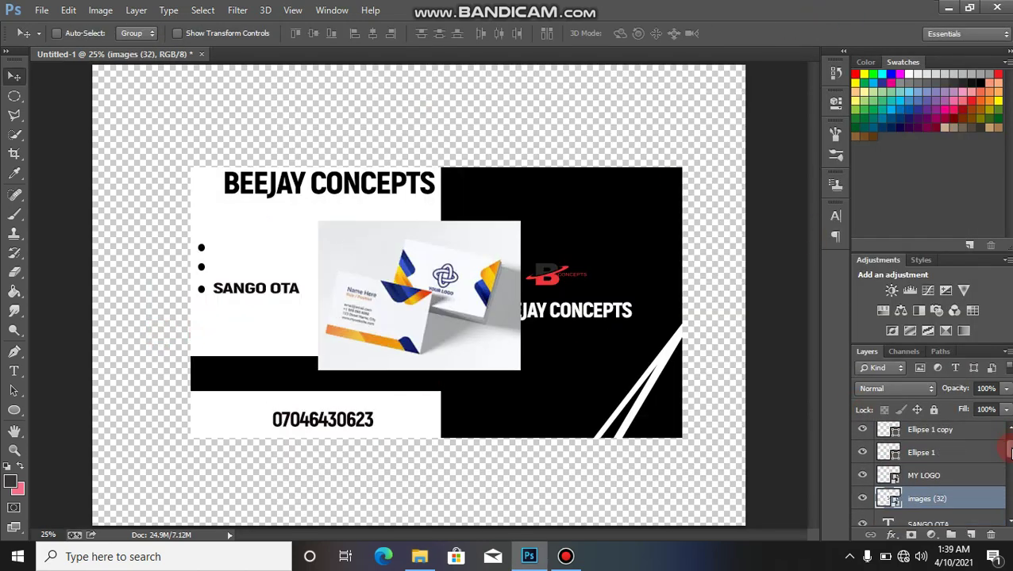
{"action": "left_click_drag", "start_coordinate": [957, 499], "coordinate": [887, 439]}
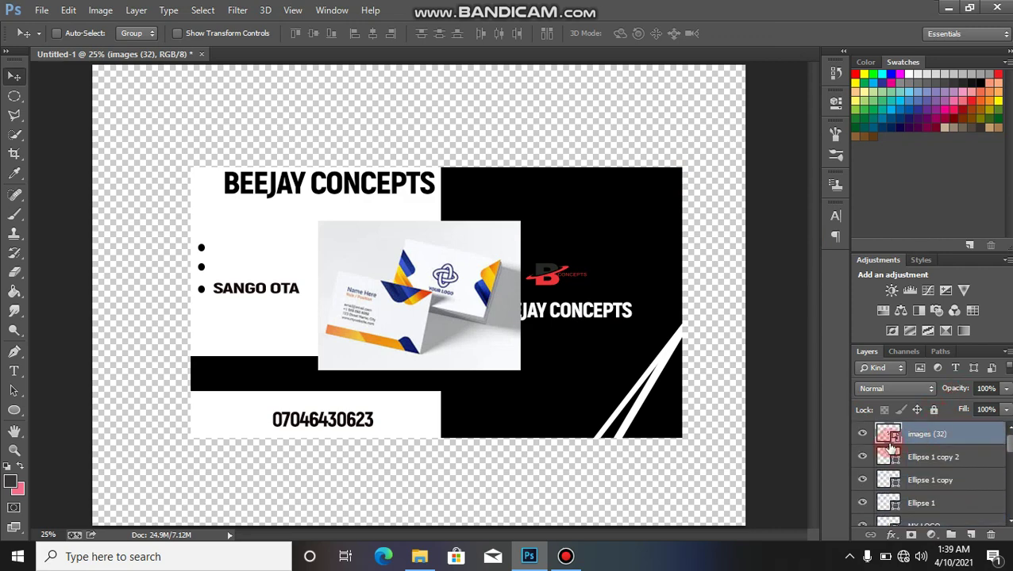
{"action": "double_click", "coordinate": [890, 437]}
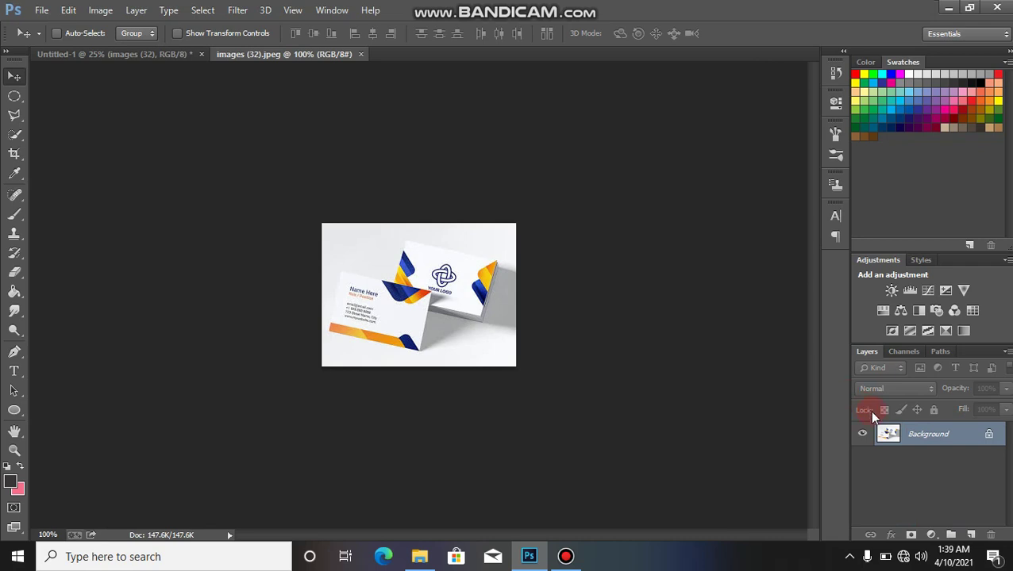
{"action": "key", "text": "ctrl+plus"}
{"action": "key", "text": "ctrl+plus"}
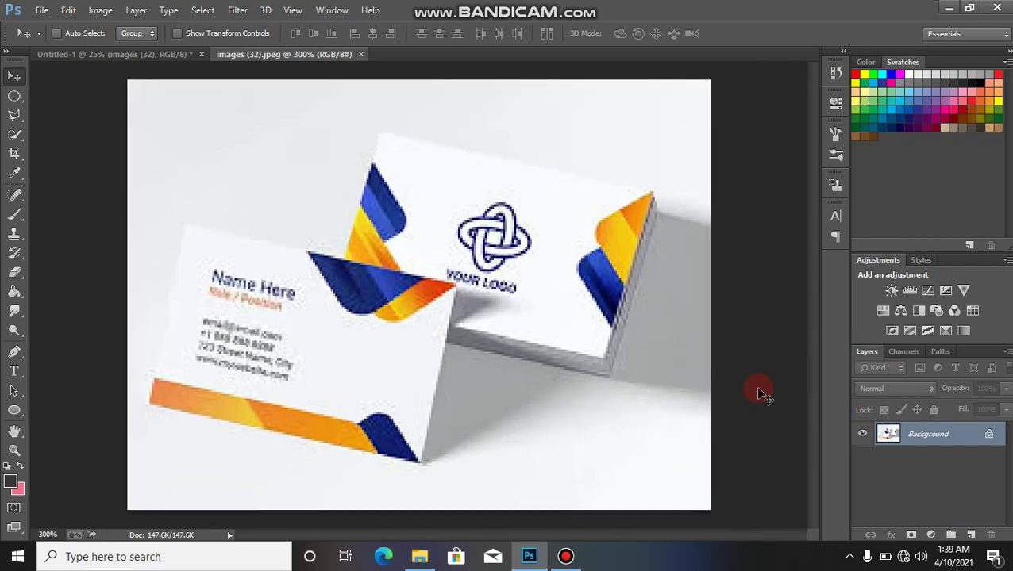
Step: Set the mockup image's resolution to 200 pixels/inch in Image Size
{"action": "left_click", "coordinate": [96, 9]}
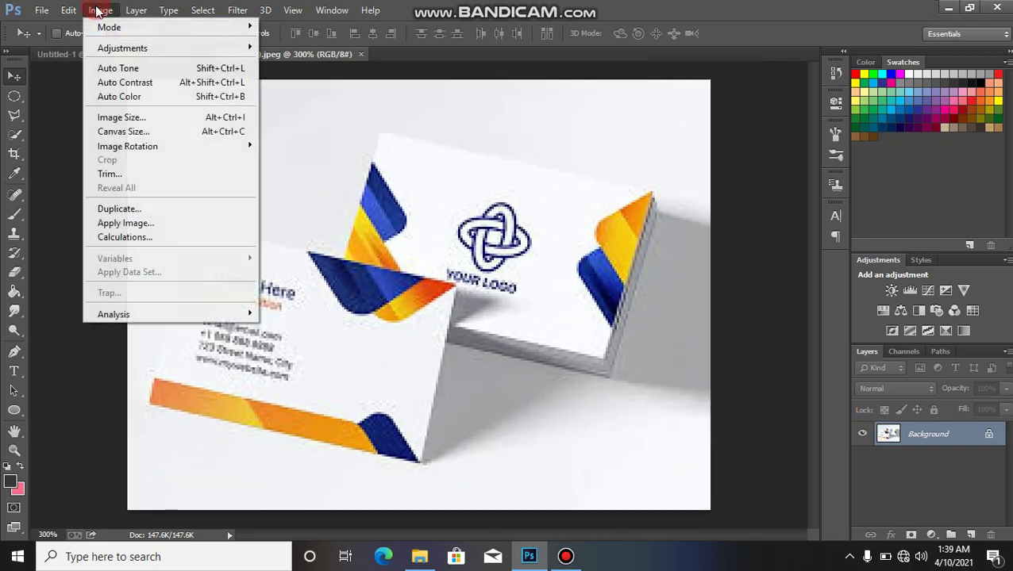
{"action": "left_click", "coordinate": [129, 118]}
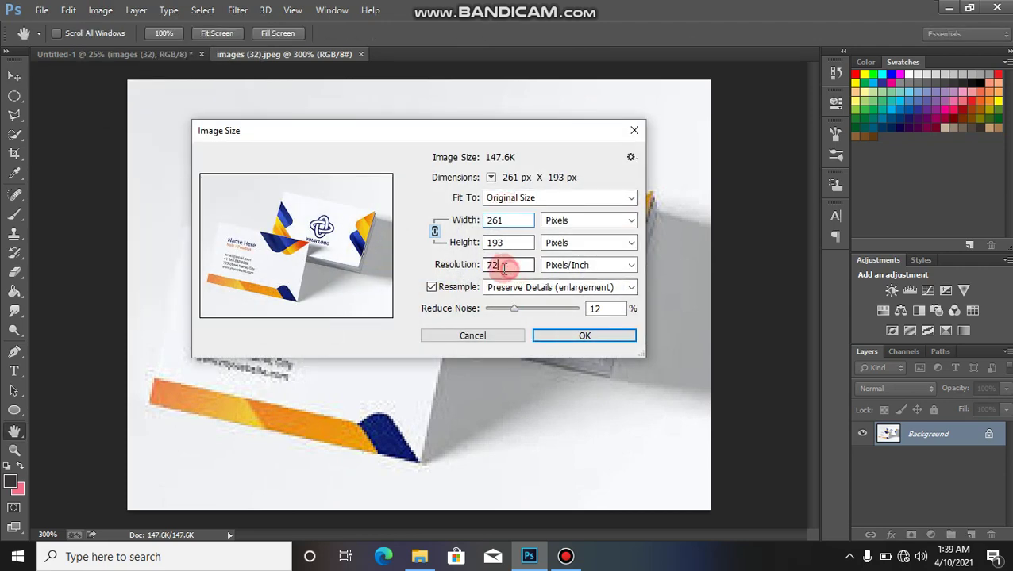
{"action": "left_click_drag", "start_coordinate": [499, 265], "coordinate": [481, 265]}
{"action": "mouse_move", "coordinate": [355, 255]}
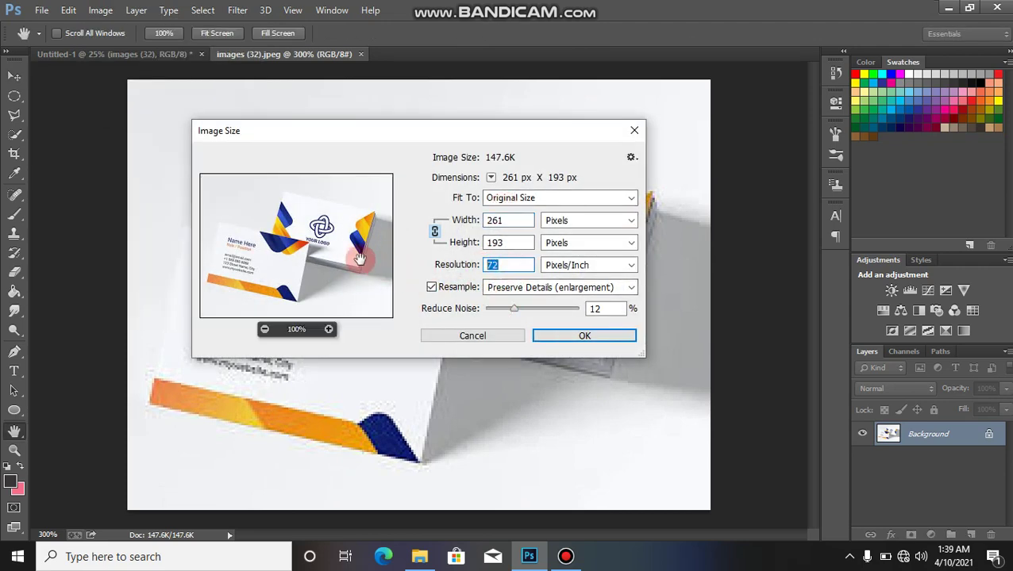
{"action": "left_click", "coordinate": [330, 329]}
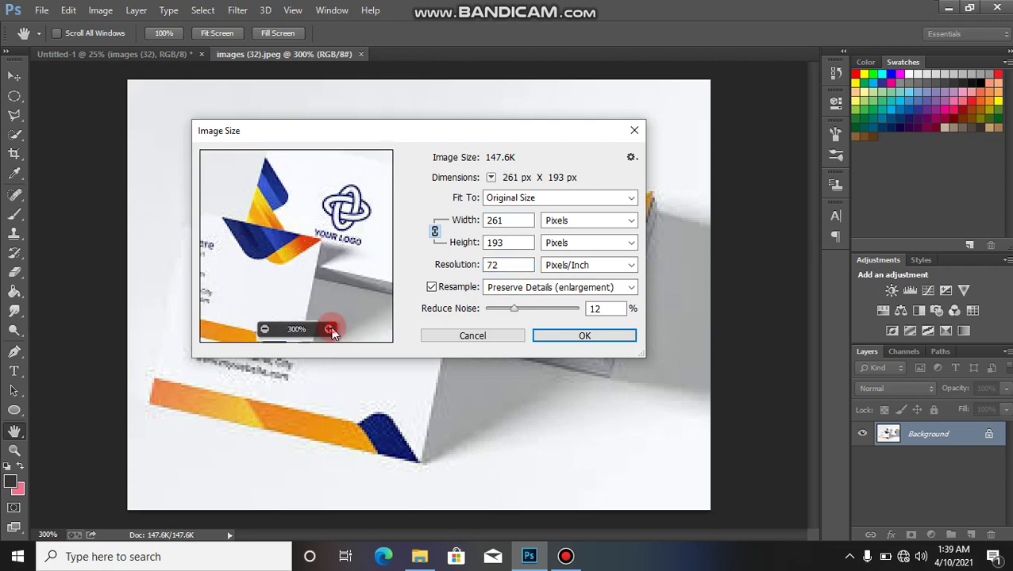
{"action": "type", "text": "200"}
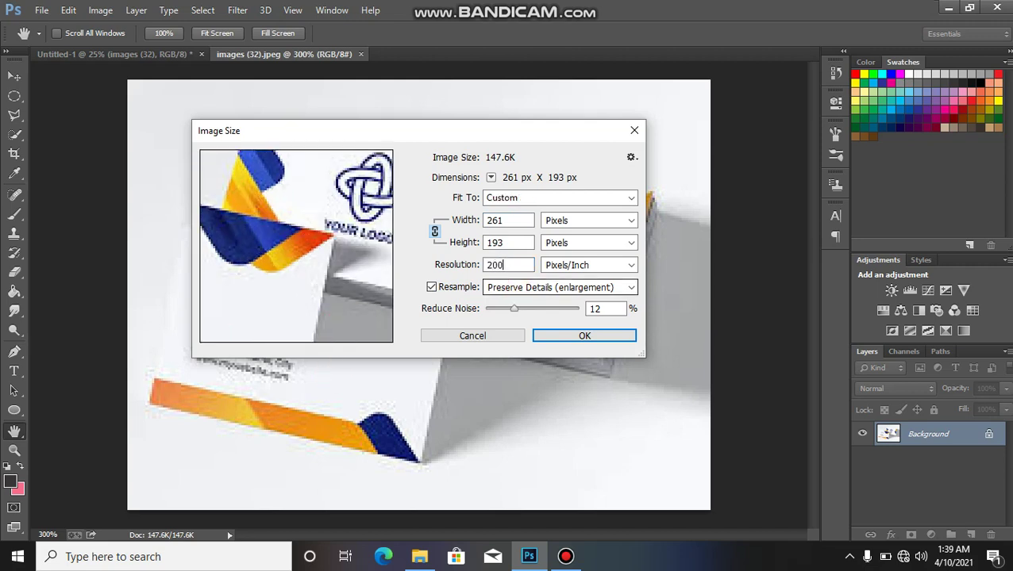
{"action": "left_click", "coordinate": [568, 335]}
{"action": "key", "text": "v"}
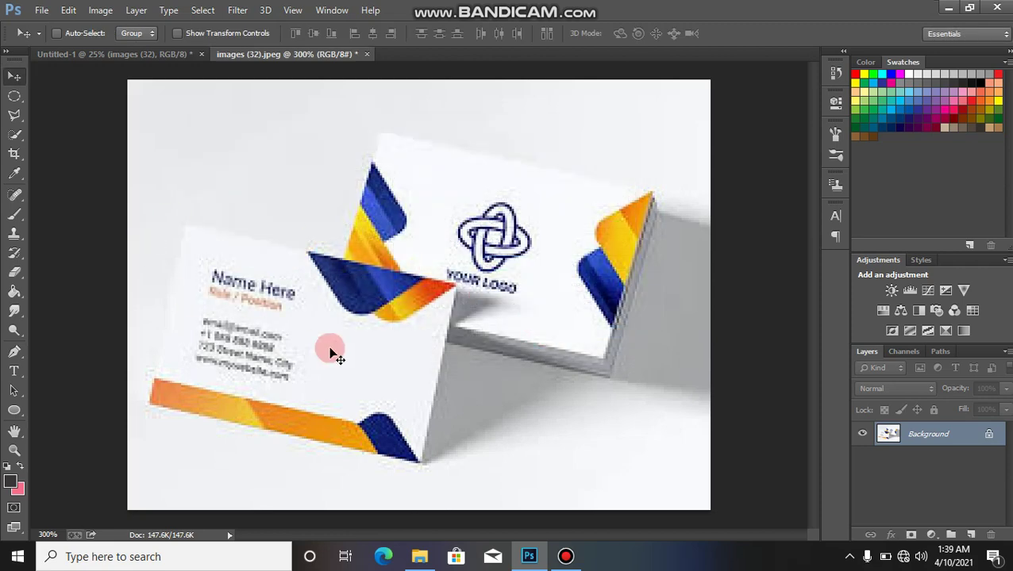
Step: Trace a closed Pen-tool shape over the back card's outline, from top-left around to the start
{"action": "left_click", "coordinate": [14, 354]}
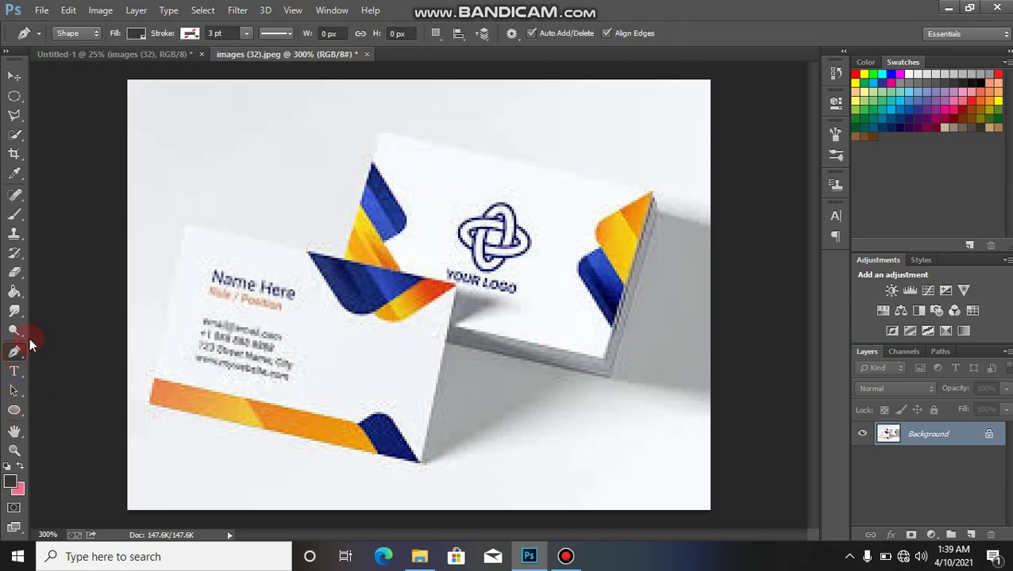
{"action": "left_click", "coordinate": [76, 37]}
{"action": "left_click", "coordinate": [76, 36]}
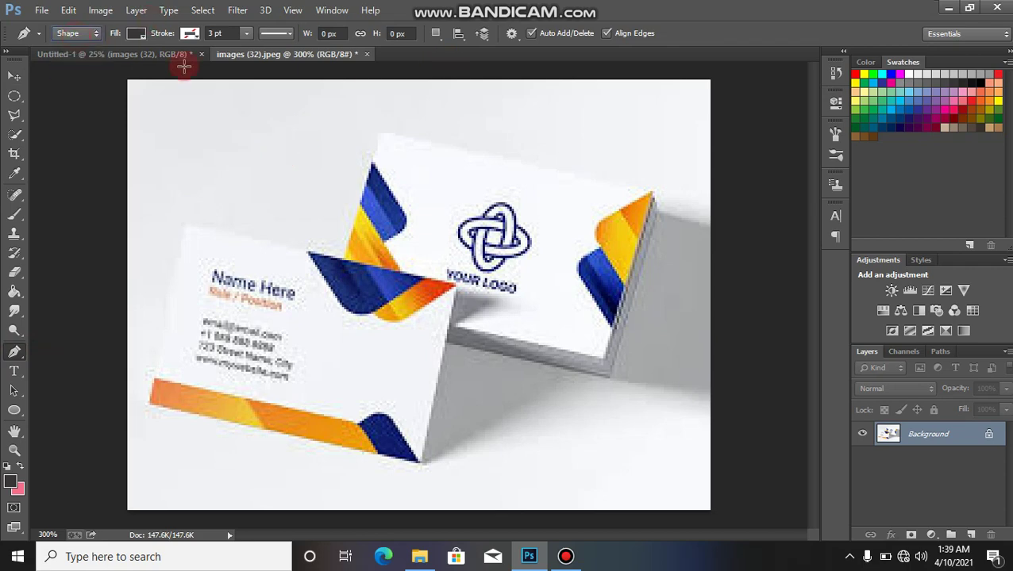
{"action": "left_click", "coordinate": [381, 132]}
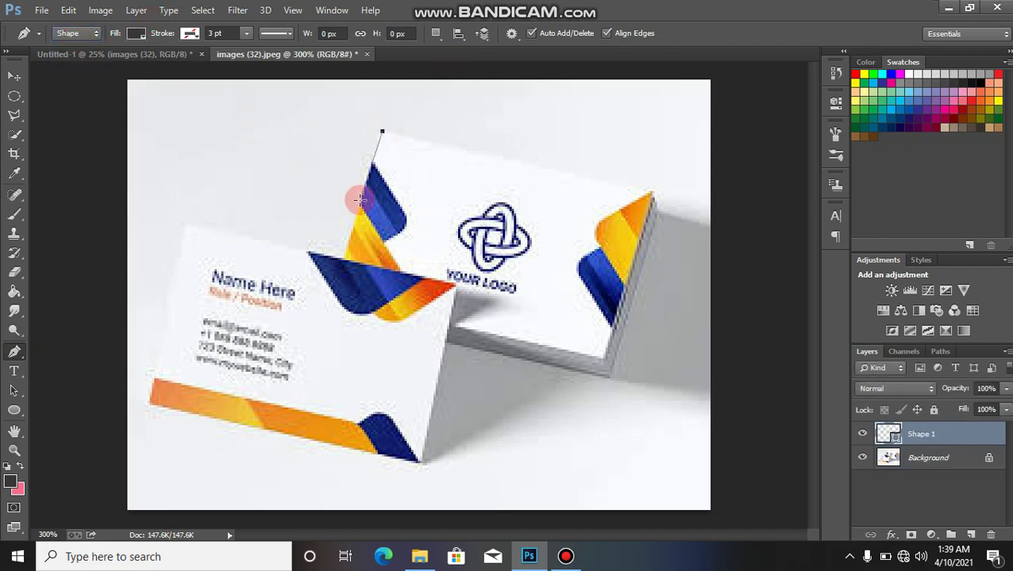
{"action": "left_click", "coordinate": [343, 256]}
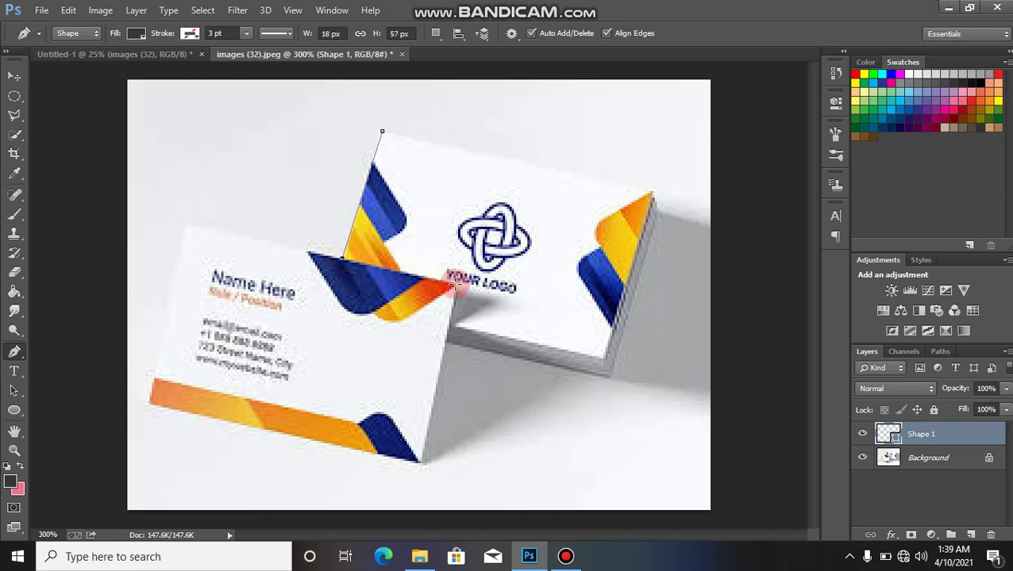
{"action": "left_click", "coordinate": [454, 283]}
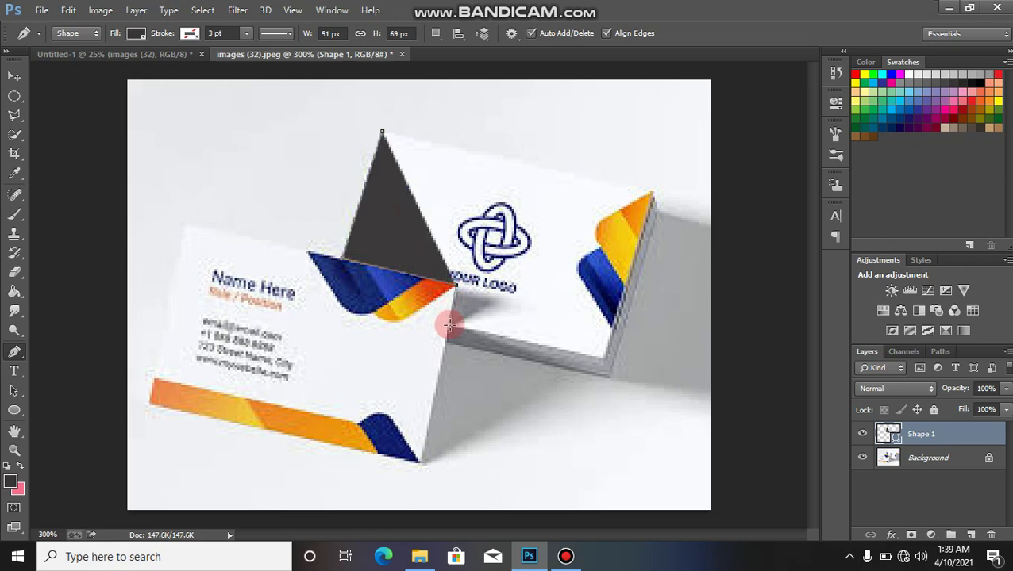
{"action": "left_click", "coordinate": [447, 325]}
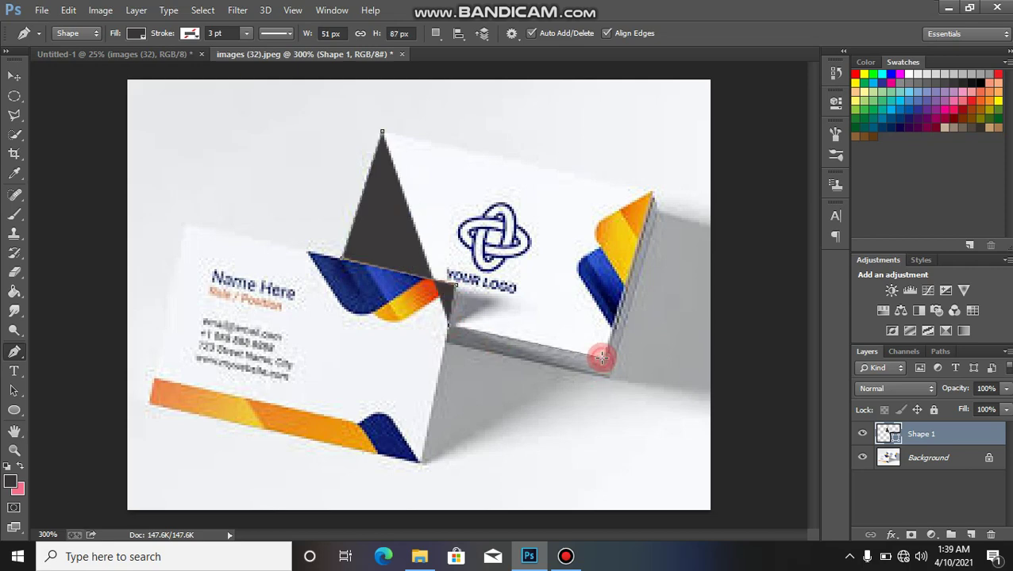
{"action": "left_click", "coordinate": [601, 358]}
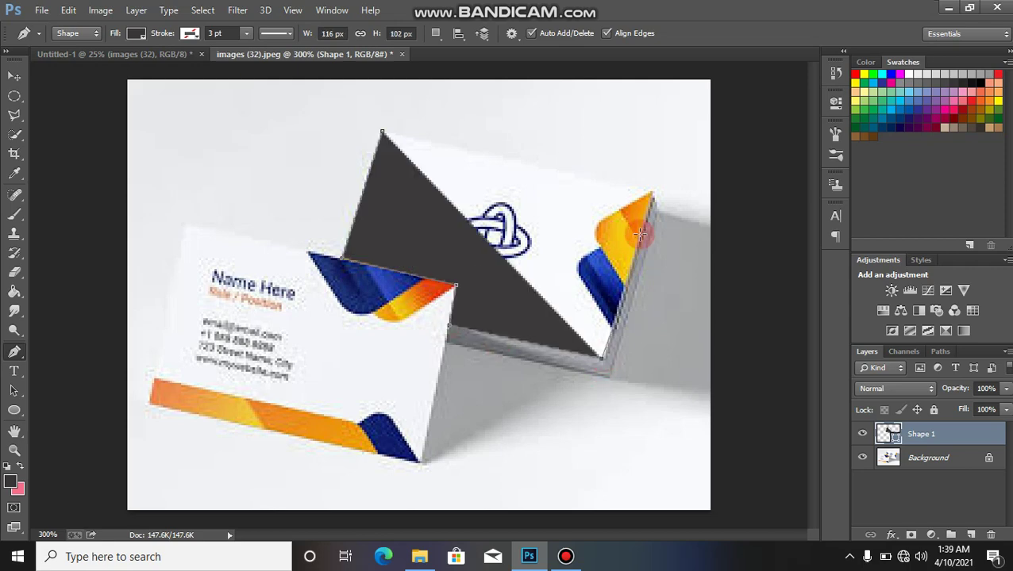
{"action": "left_click", "coordinate": [650, 192]}
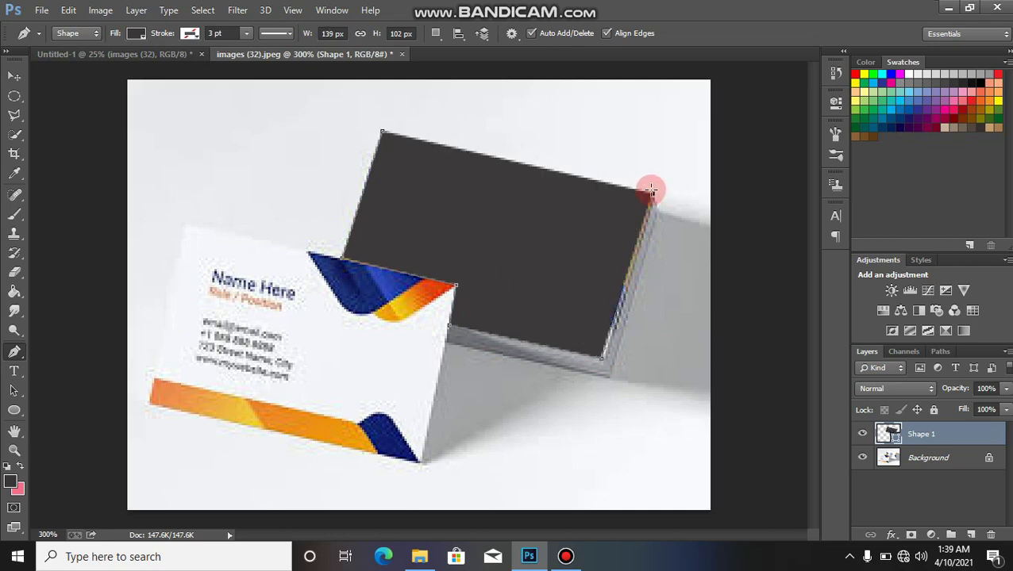
{"action": "left_click", "coordinate": [382, 133]}
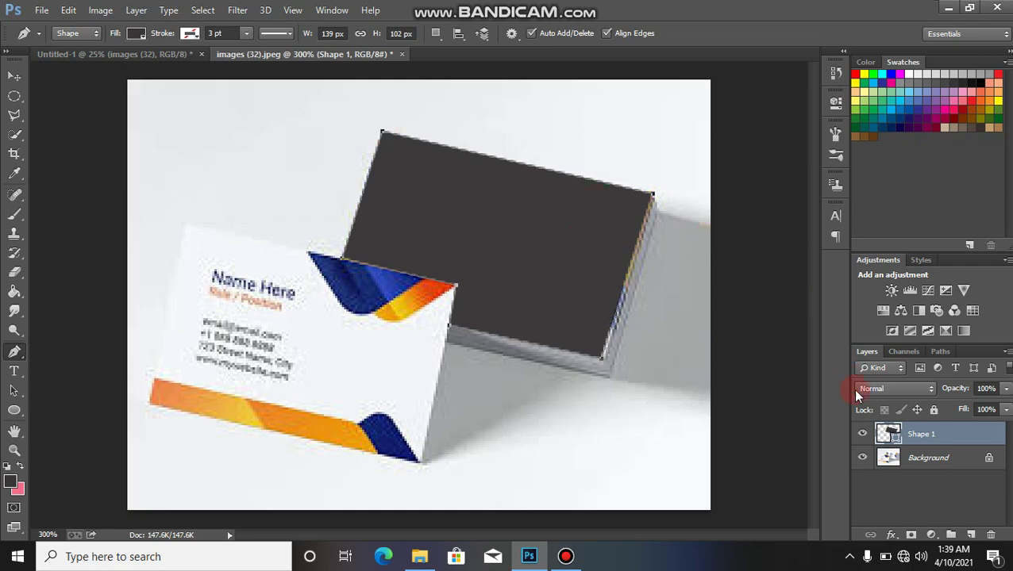
Step: Convert Shape 1 to a smart object and open its contents for editing
{"action": "double_click", "coordinate": [892, 436]}
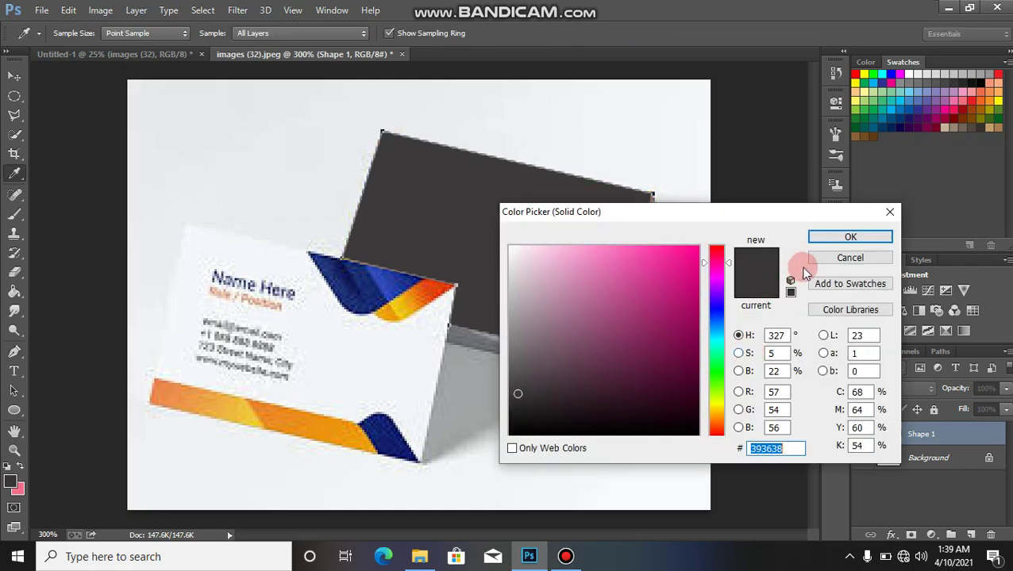
{"action": "left_click", "coordinate": [893, 211]}
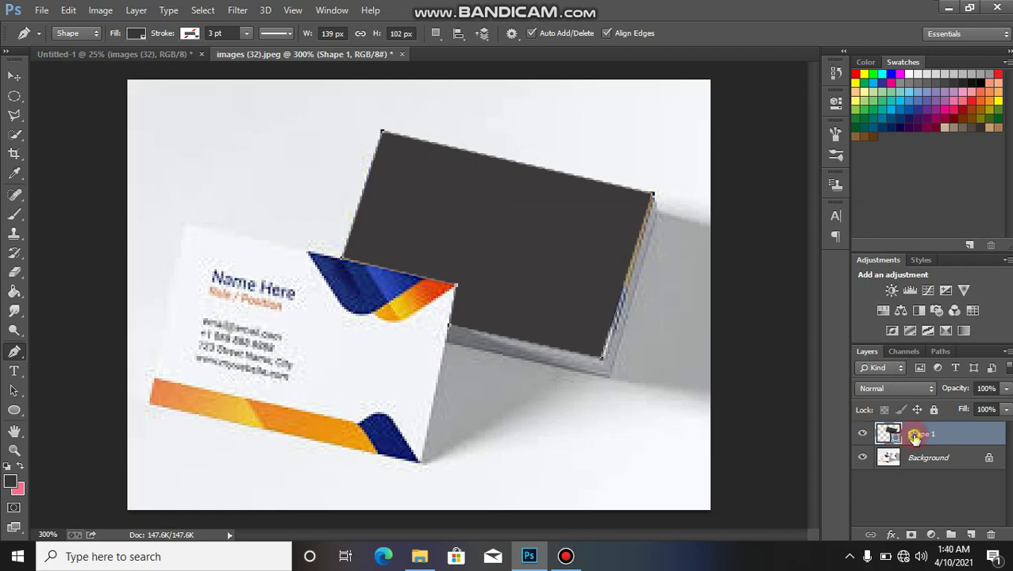
{"action": "right_click", "coordinate": [914, 436]}
{"action": "left_click", "coordinate": [697, 182]}
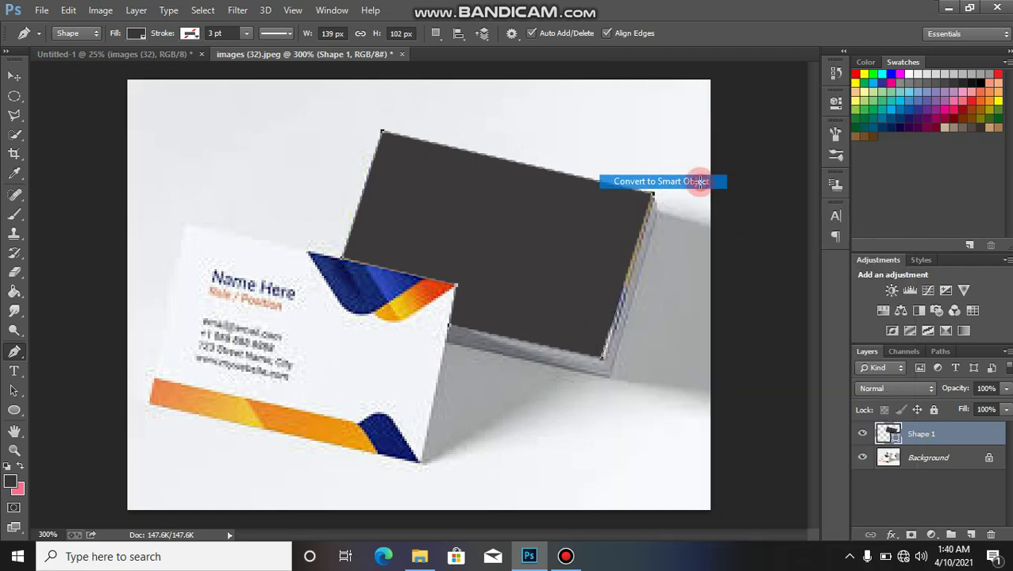
{"action": "double_click", "coordinate": [890, 436]}
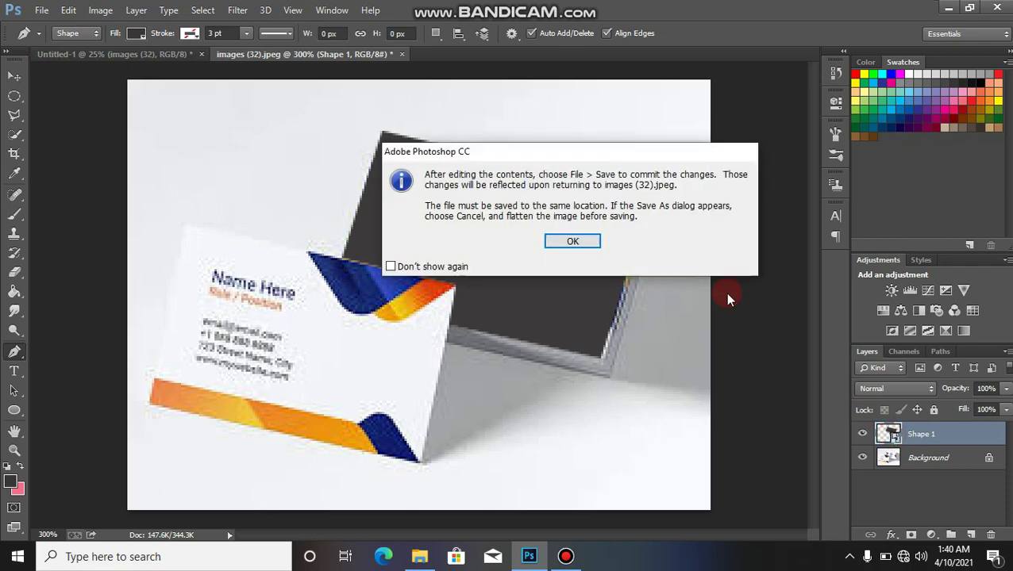
Step: In the Untitled-1 card document, delete the images (32) layer and merge the visible card layers
{"action": "left_click", "coordinate": [587, 240]}
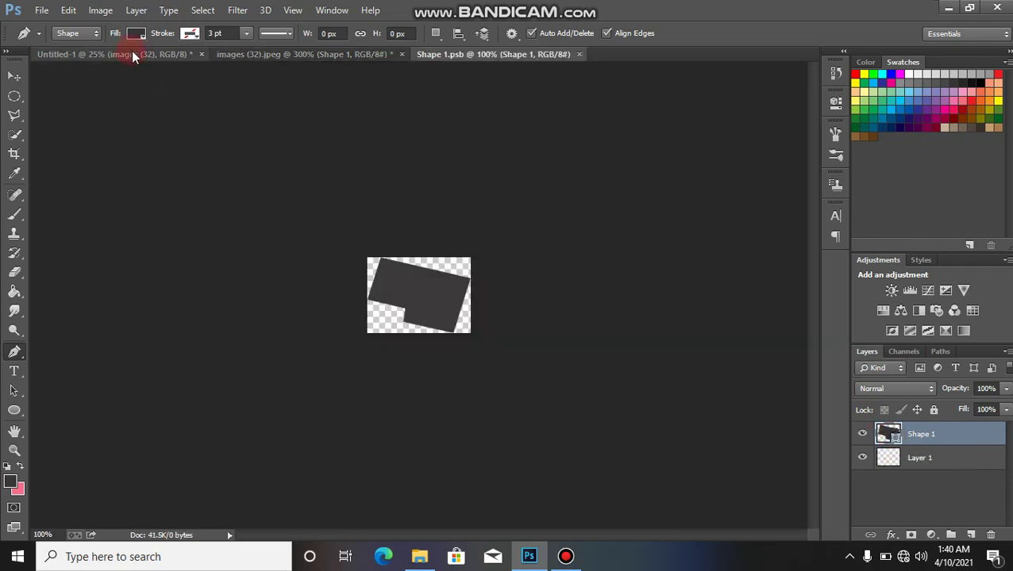
{"action": "key", "text": "ctrl+plus"}
{"action": "key", "text": "ctrl+plus"}
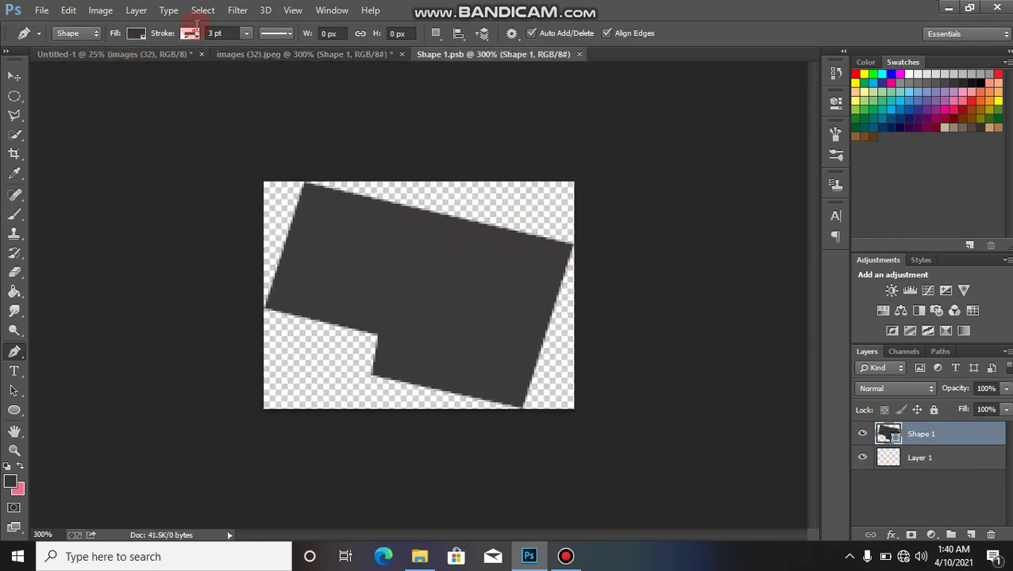
{"action": "left_click", "coordinate": [162, 56]}
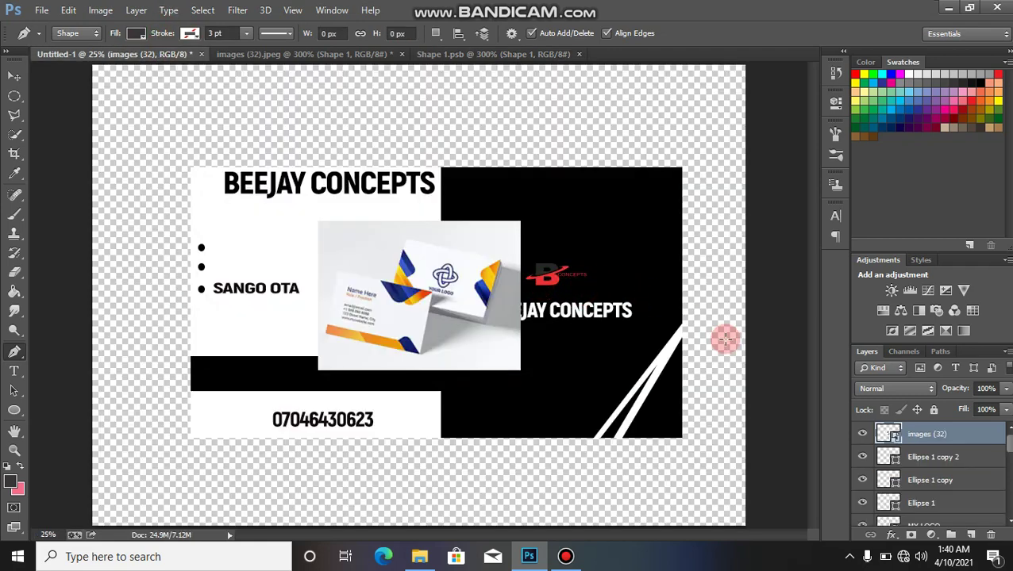
{"action": "left_click", "coordinate": [863, 435]}
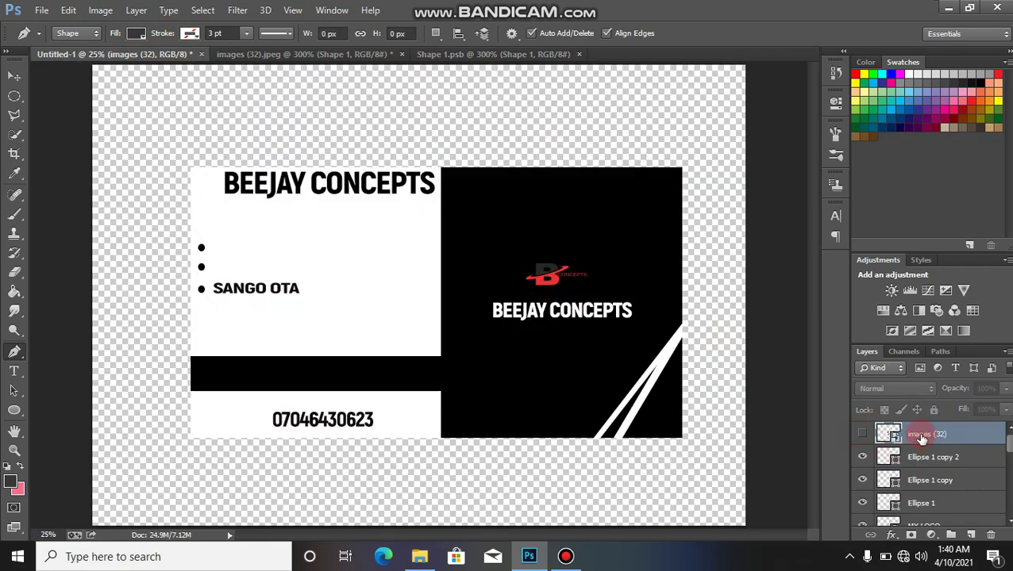
{"action": "key", "text": "Delete"}
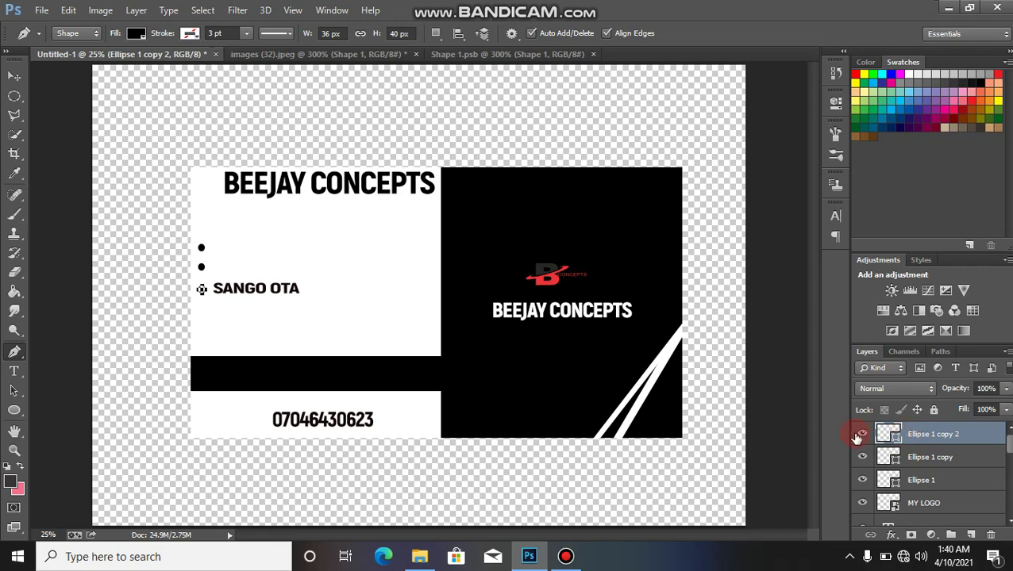
{"action": "key", "text": "ctrl+shift+e"}
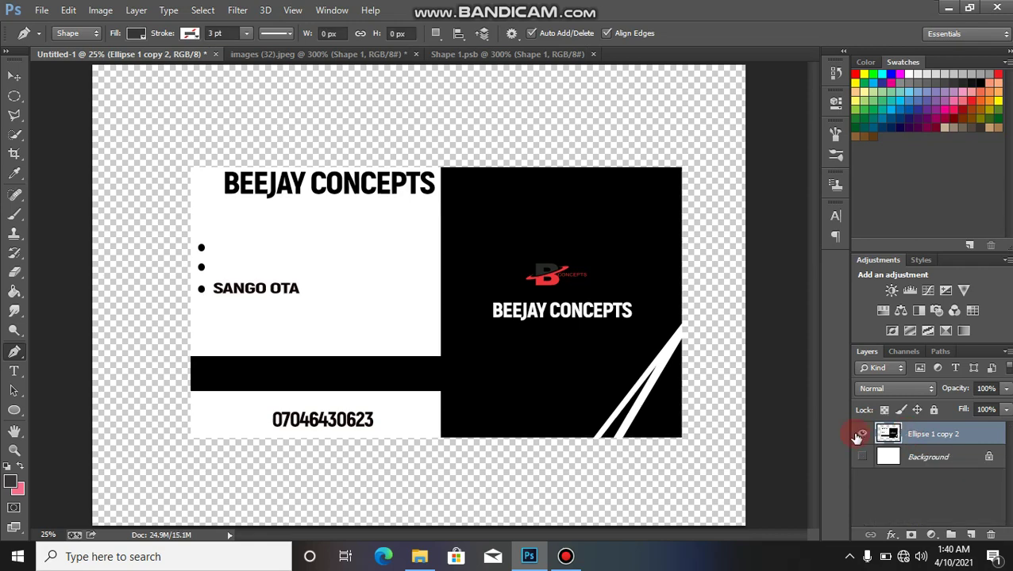
Step: Drag the merged card layer with the Move tool onto the Shape 1.psb document
{"action": "key", "text": "v"}
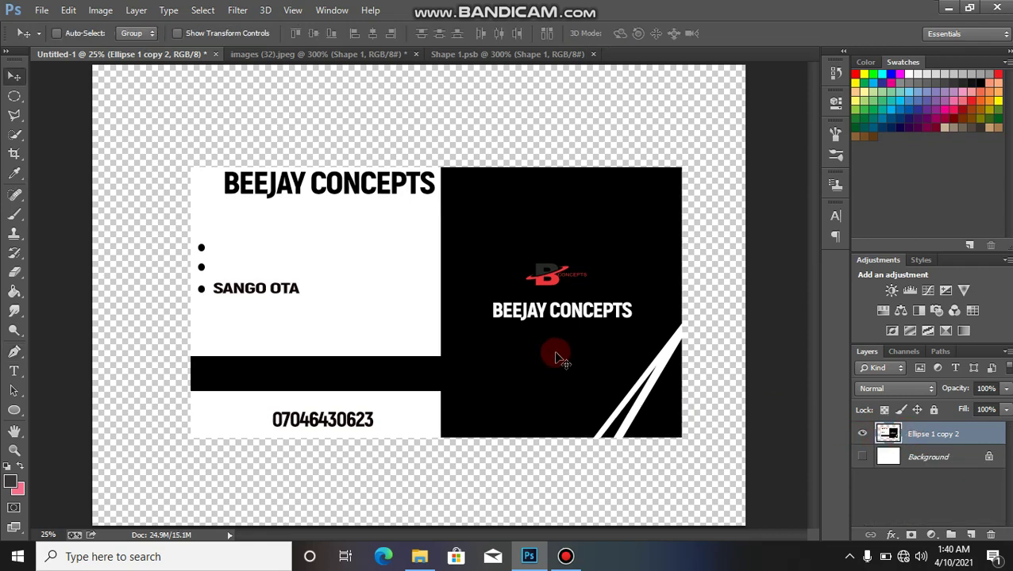
{"action": "left_click_drag", "start_coordinate": [516, 324], "coordinate": [565, 234]}
{"action": "mouse_move", "coordinate": [442, 350]}
{"action": "left_mouse_down"}
{"action": "mouse_move", "coordinate": [479, 275]}
{"action": "mouse_move", "coordinate": [450, 348]}
{"action": "left_mouse_up"}
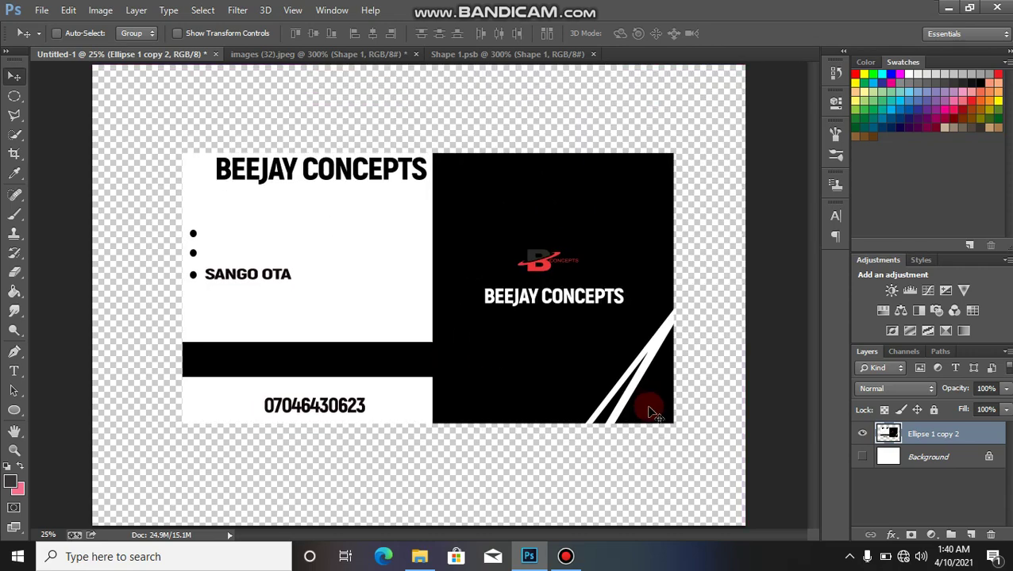
{"action": "left_click_drag", "start_coordinate": [459, 388], "coordinate": [429, 312]}
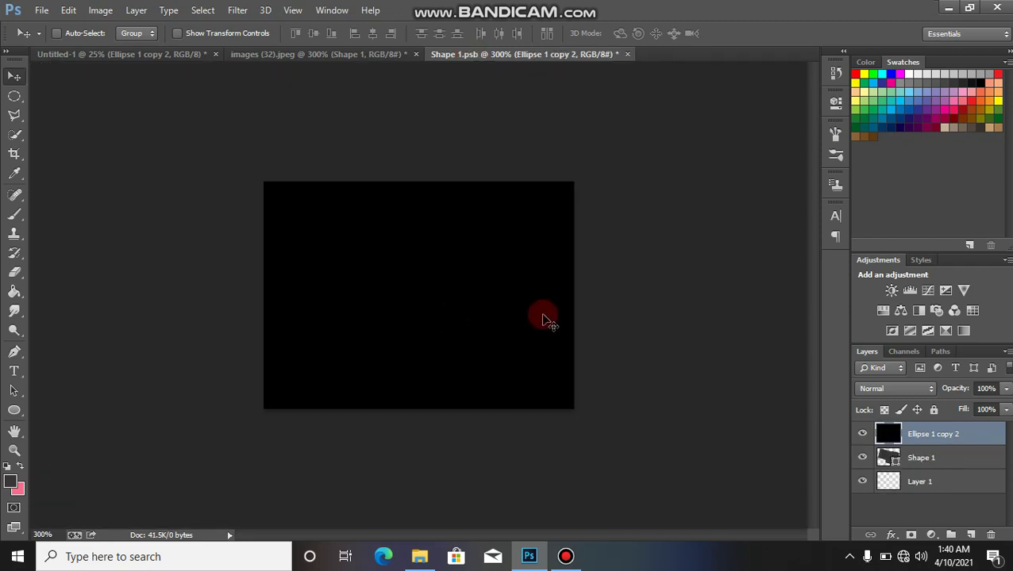
Step: Cancel the trial transform and clip the pasted card layer to the dark shape
{"action": "key", "text": "ctrl+t"}
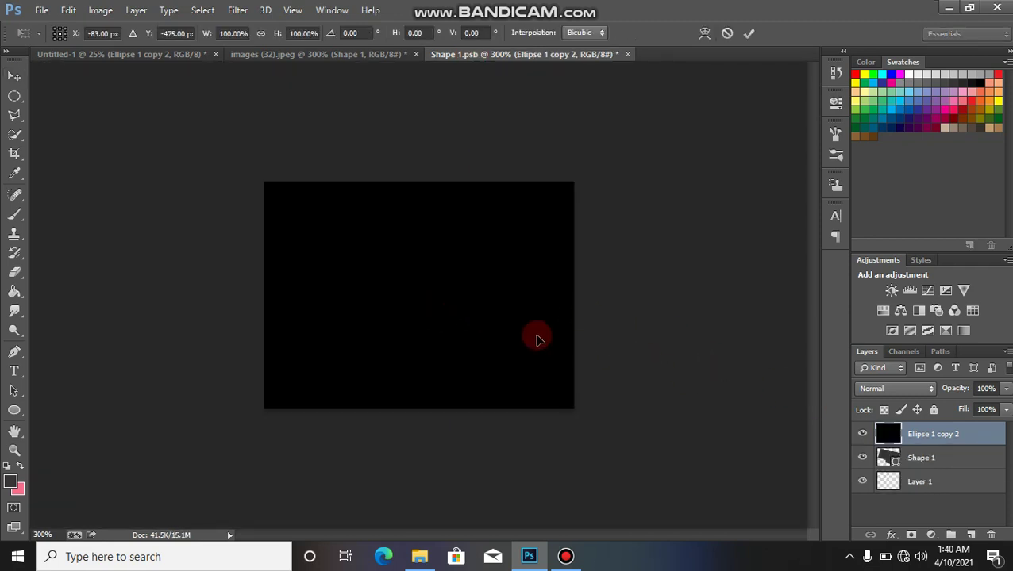
{"action": "left_click_drag", "start_coordinate": [370, 268], "coordinate": [603, 413]}
{"action": "left_click_drag", "start_coordinate": [452, 267], "coordinate": [580, 265]}
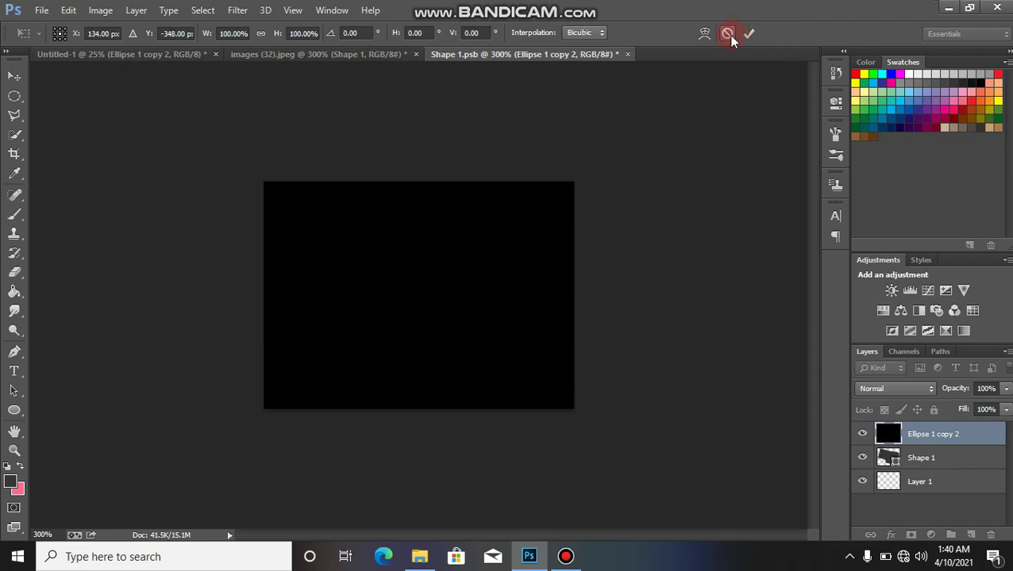
{"action": "left_click", "coordinate": [727, 34]}
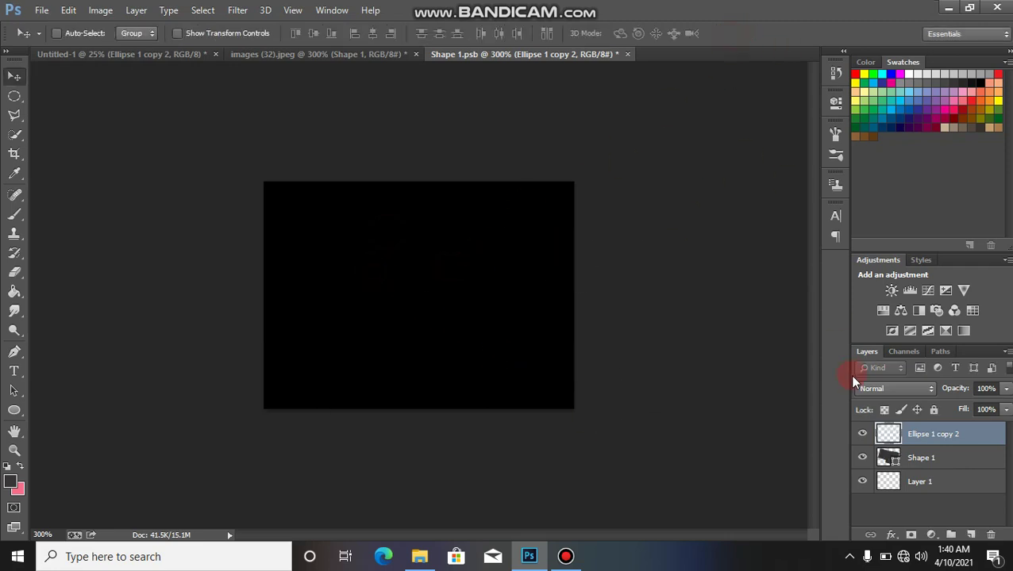
{"action": "right_click", "coordinate": [913, 439]}
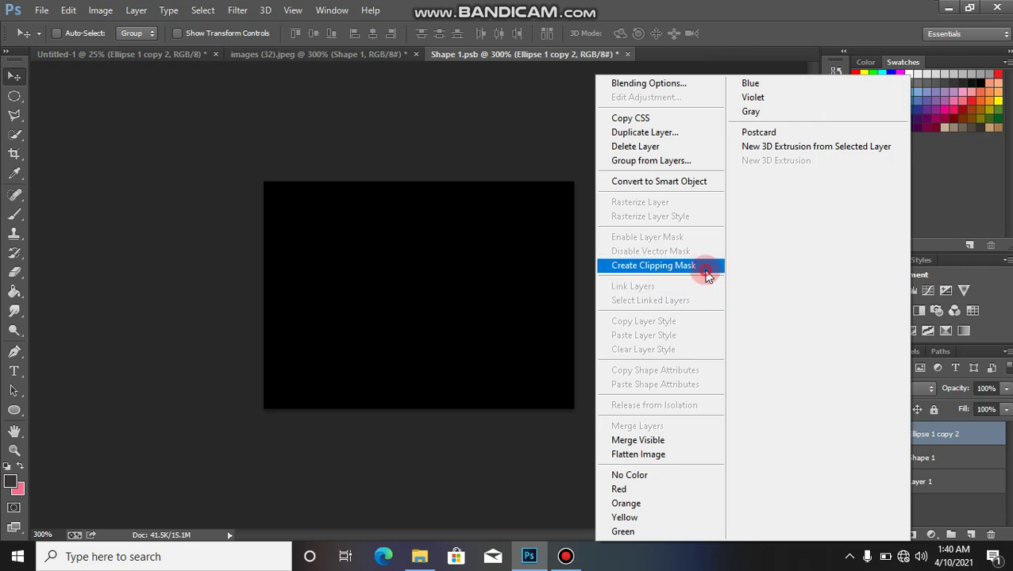
{"action": "left_click", "coordinate": [706, 266]}
Step: Hide and delete the oversized Ellipse 1 copy 2 layer from Shape 1.psb
{"action": "left_click_drag", "start_coordinate": [543, 322], "coordinate": [913, 449]}
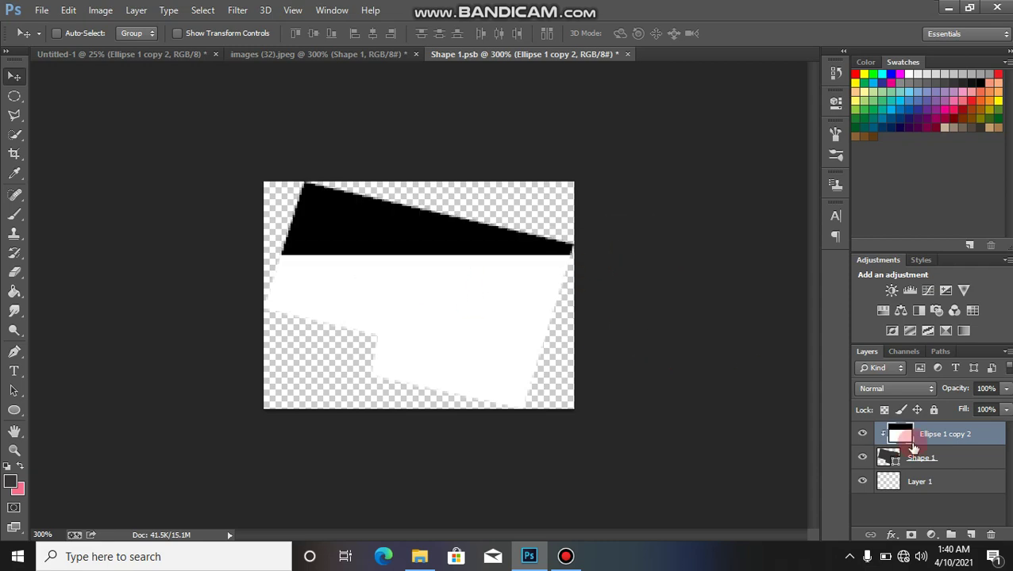
{"action": "left_click", "coordinate": [863, 432]}
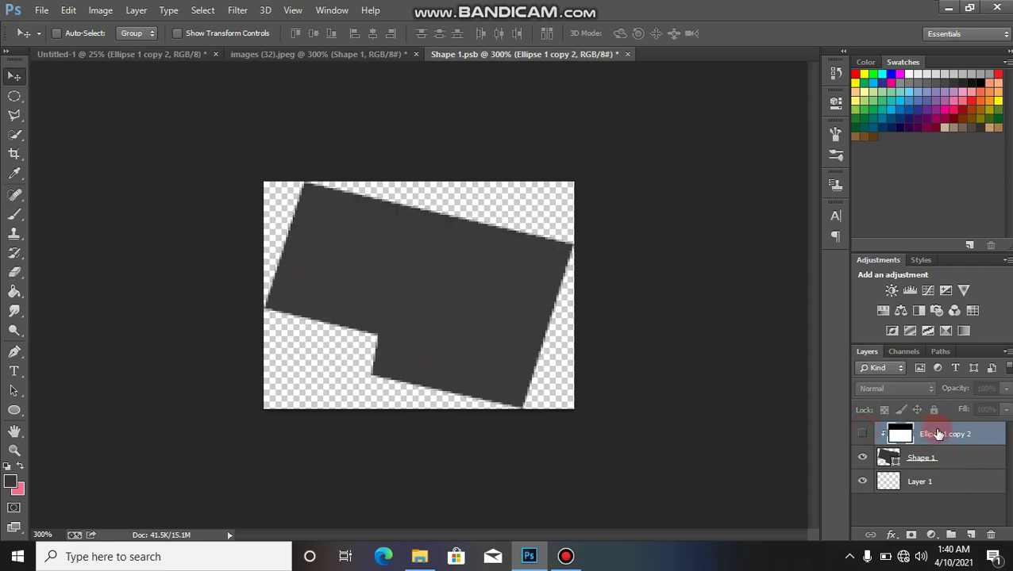
{"action": "left_click", "coordinate": [987, 533]}
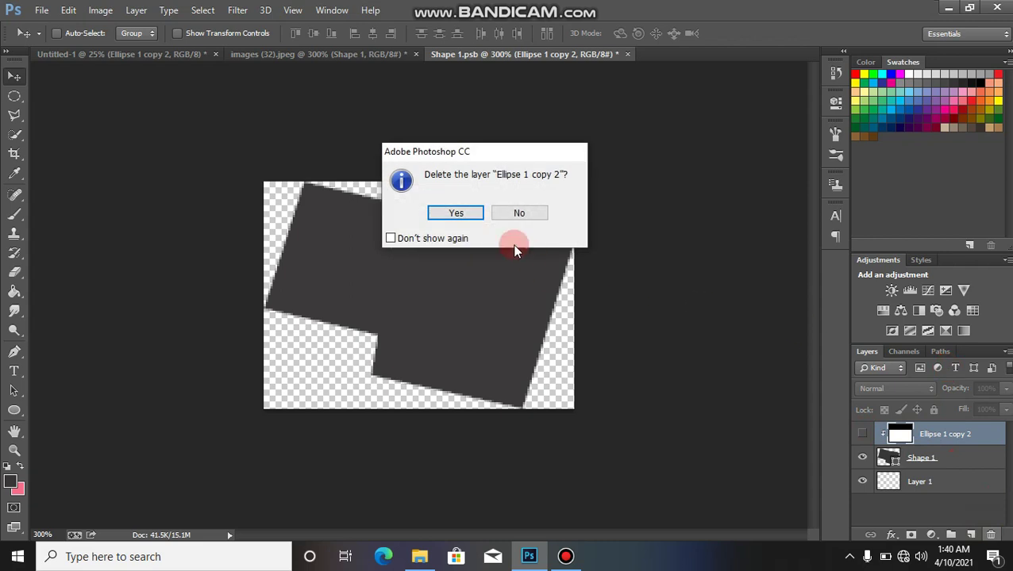
{"action": "left_click", "coordinate": [409, 210]}
Step: In Untitled-1, scale the merged card down to about 29% width and 26% height
{"action": "left_click", "coordinate": [180, 52]}
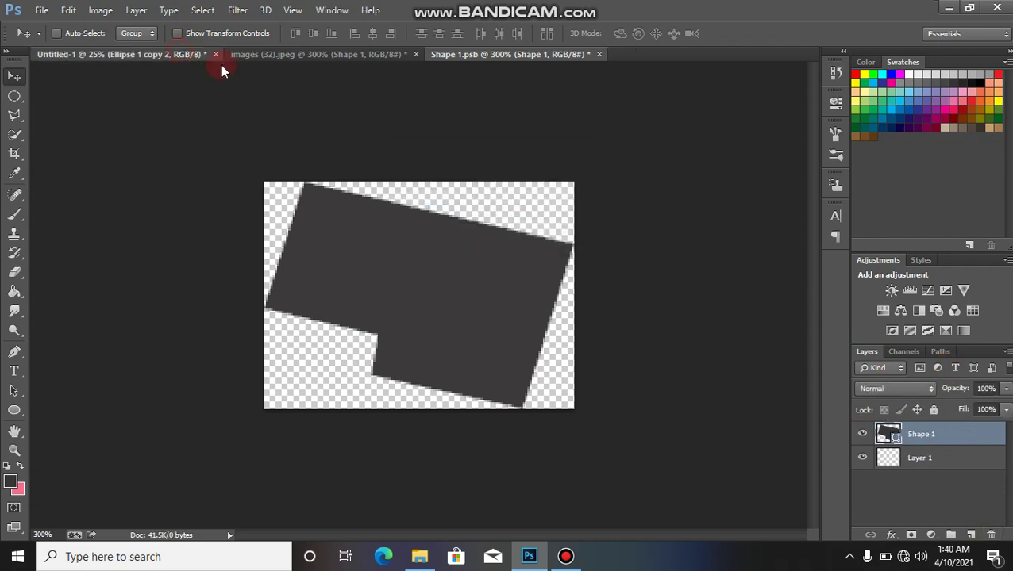
{"action": "key", "text": "ctrl+t"}
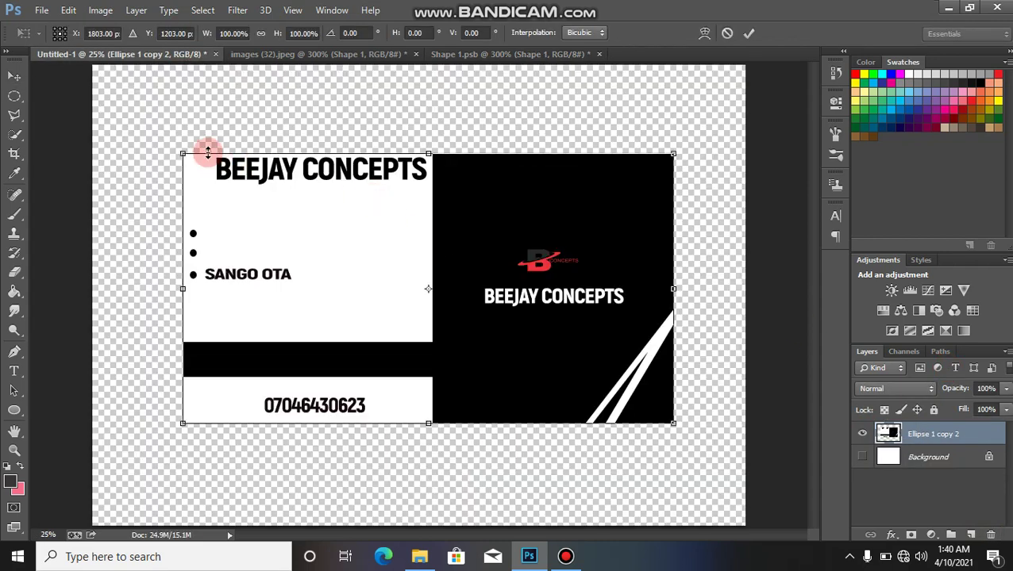
{"action": "left_click_drag", "start_coordinate": [185, 154], "coordinate": [529, 356]}
{"action": "left_click", "coordinate": [754, 35]}
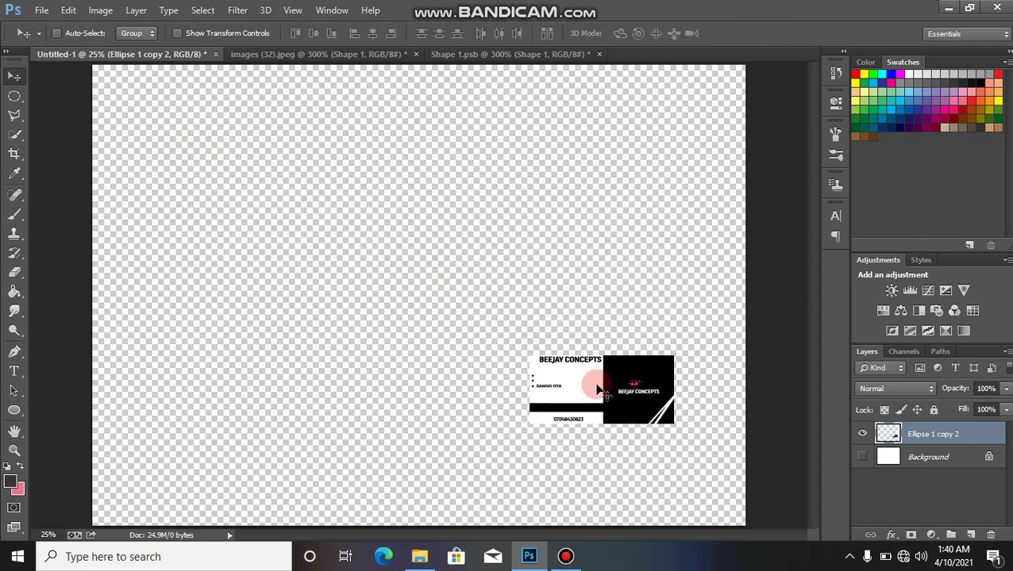